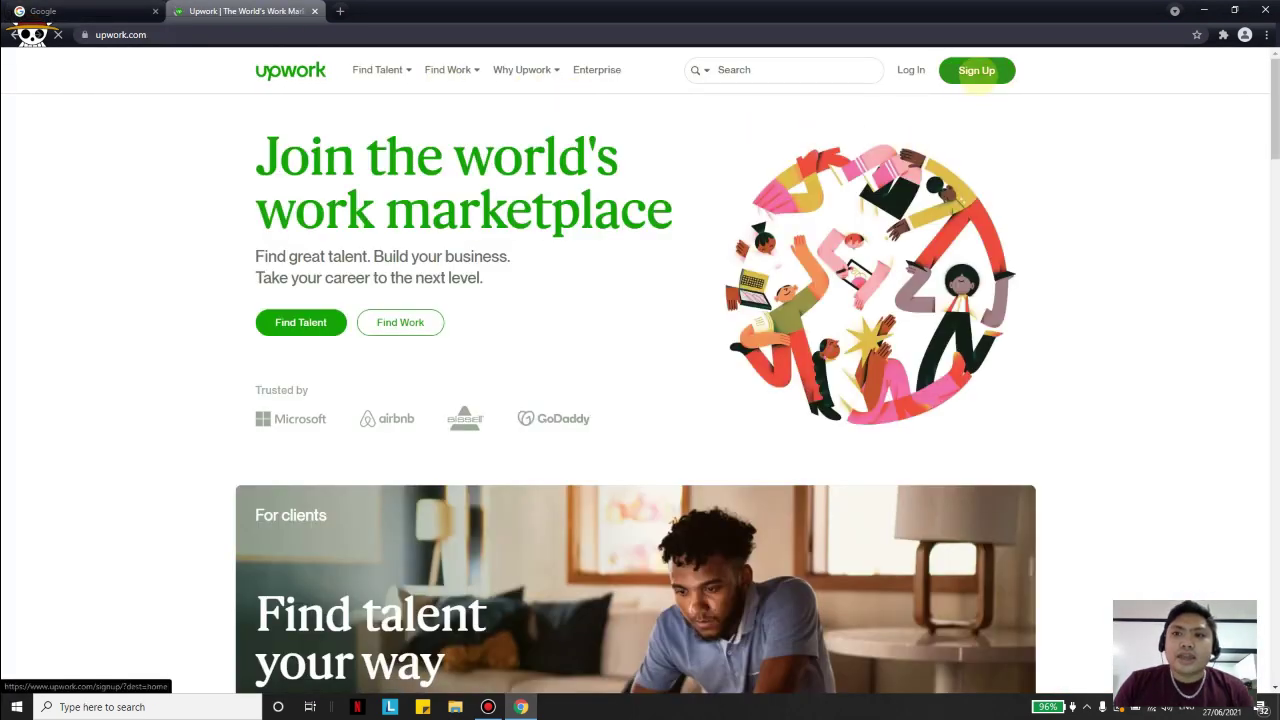
Start creating a new account from the Upwork home page.
{"action": "left_click", "coordinate": [978, 71]}
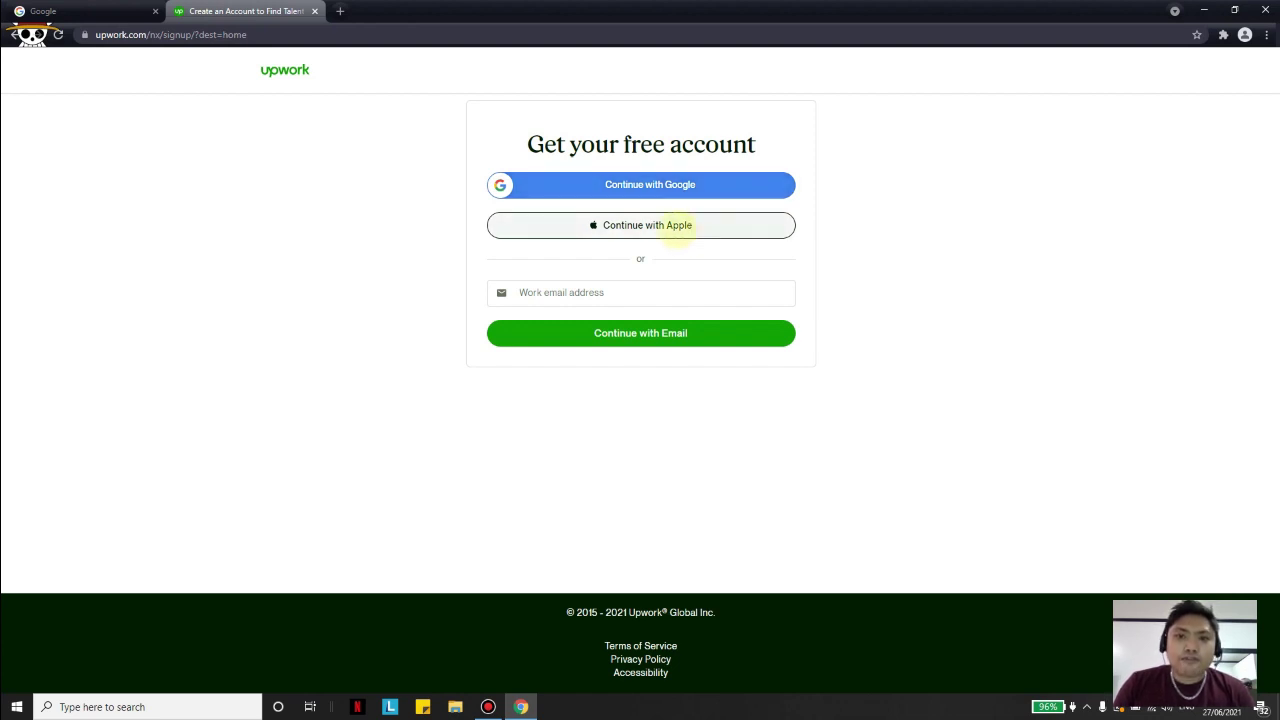
Choose to sign up with a Google account instead of a work email.
{"action": "left_click", "coordinate": [665, 292]}
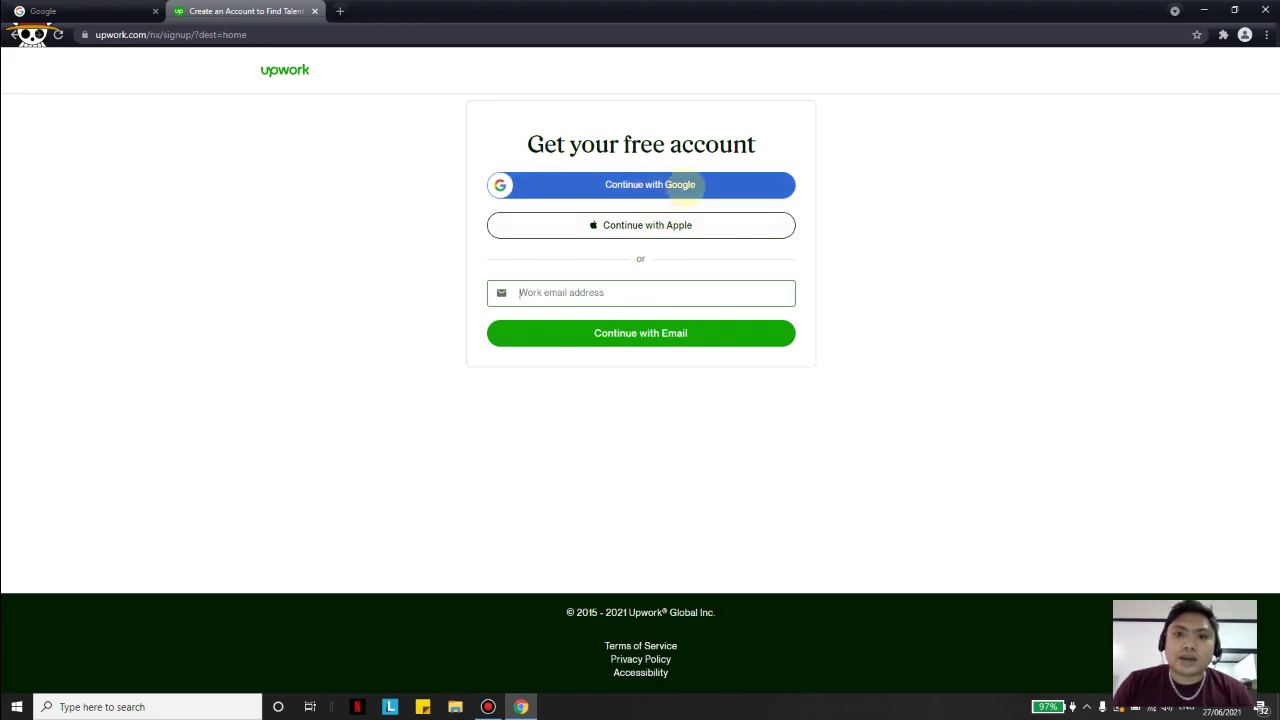
{"action": "left_click", "coordinate": [686, 186]}
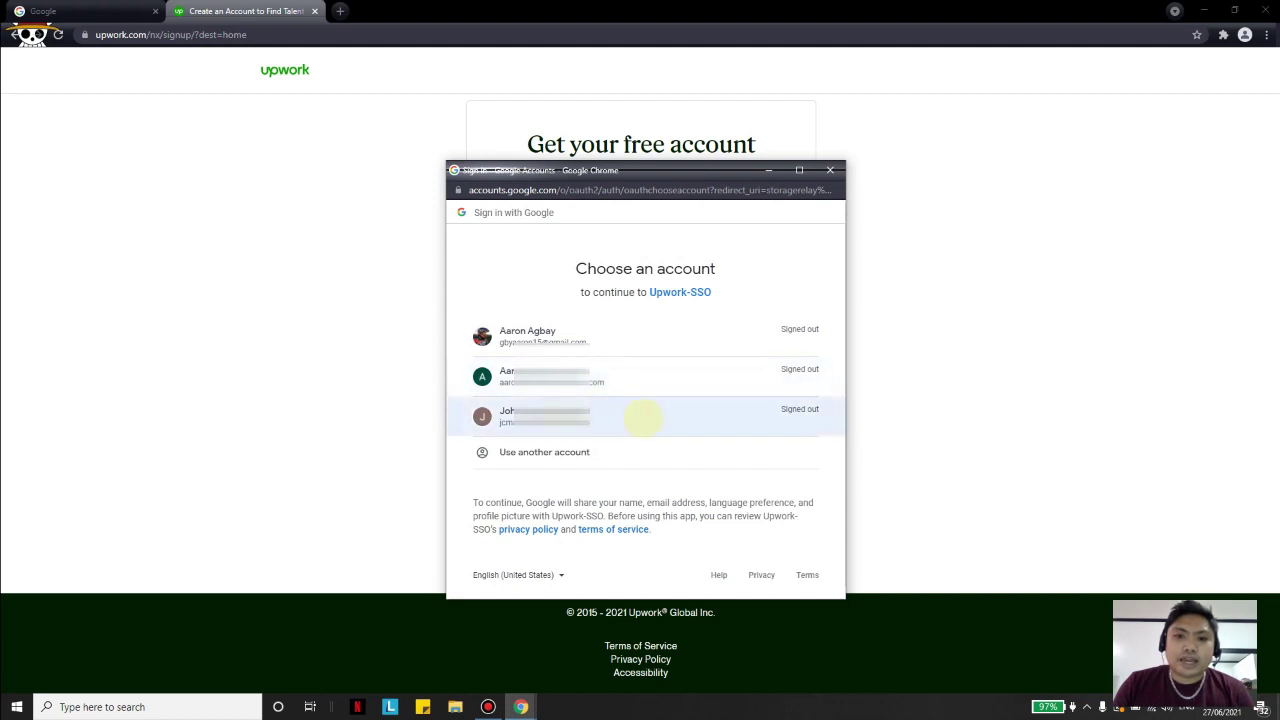
Sign in with the third Google account and submit its password.
{"action": "left_click", "coordinate": [645, 418]}
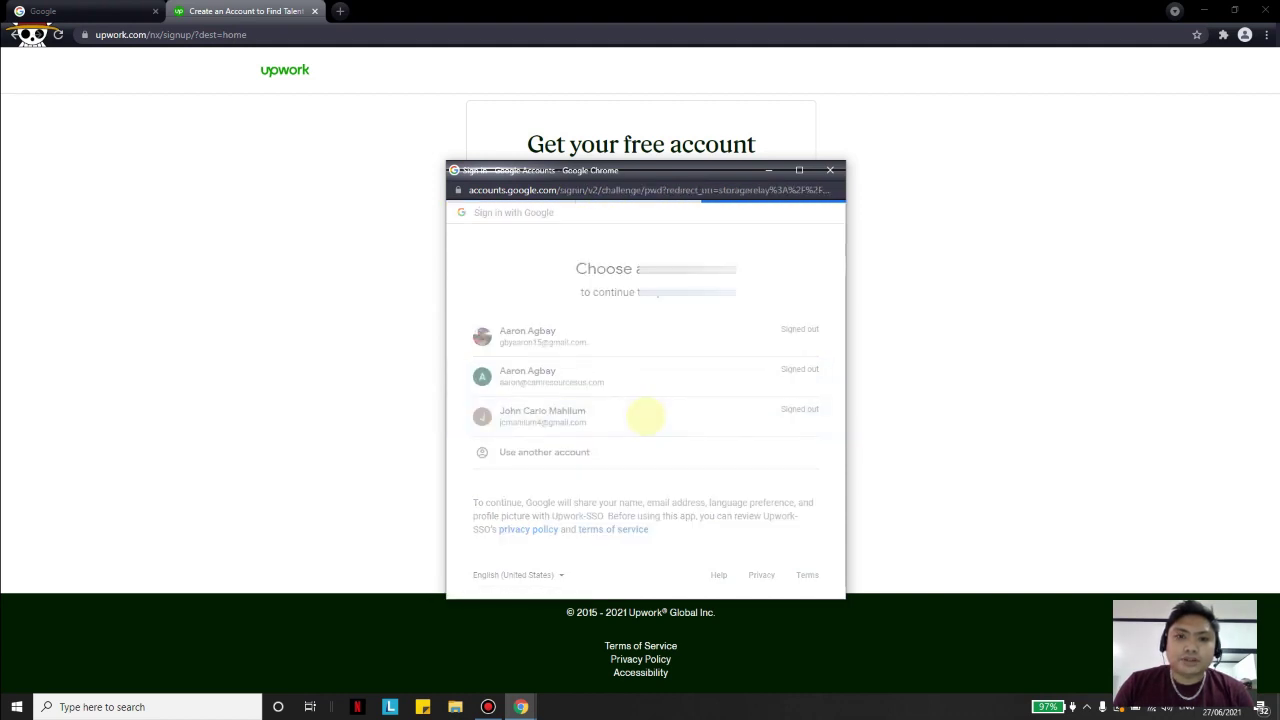
{"action": "left_click", "coordinate": [627, 354]}
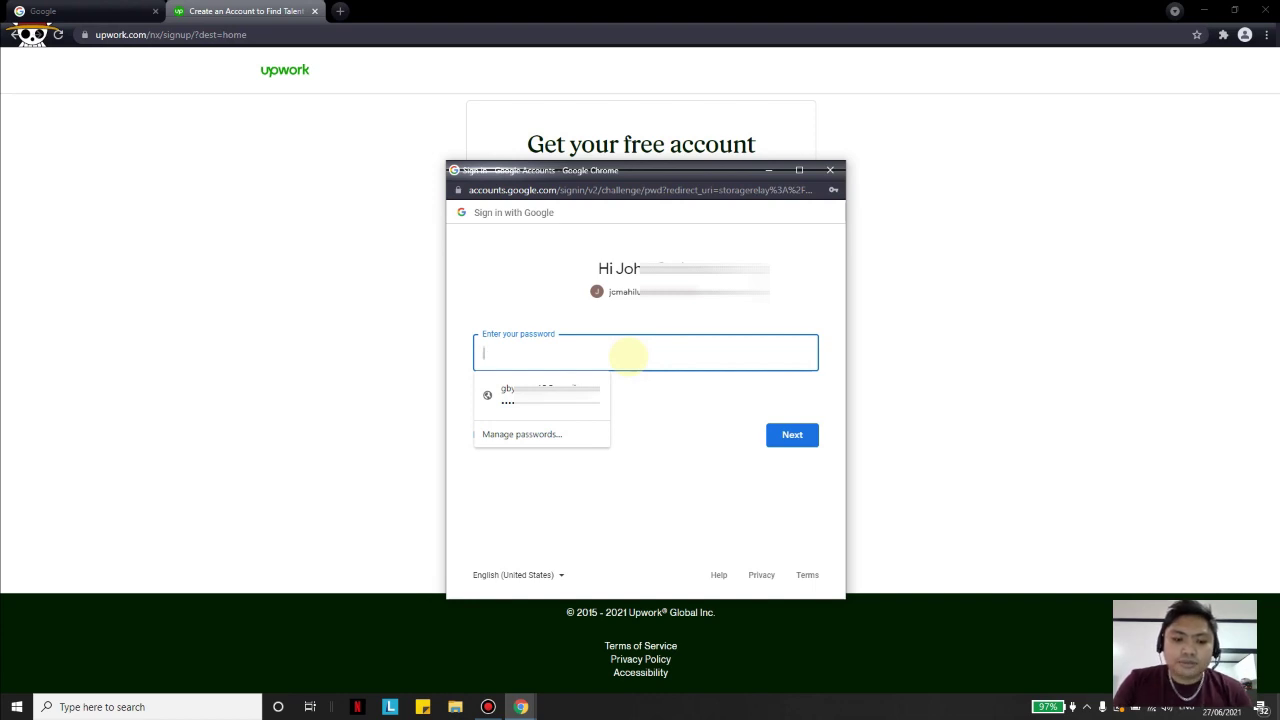
{"action": "type", "text": "g•••••••"}
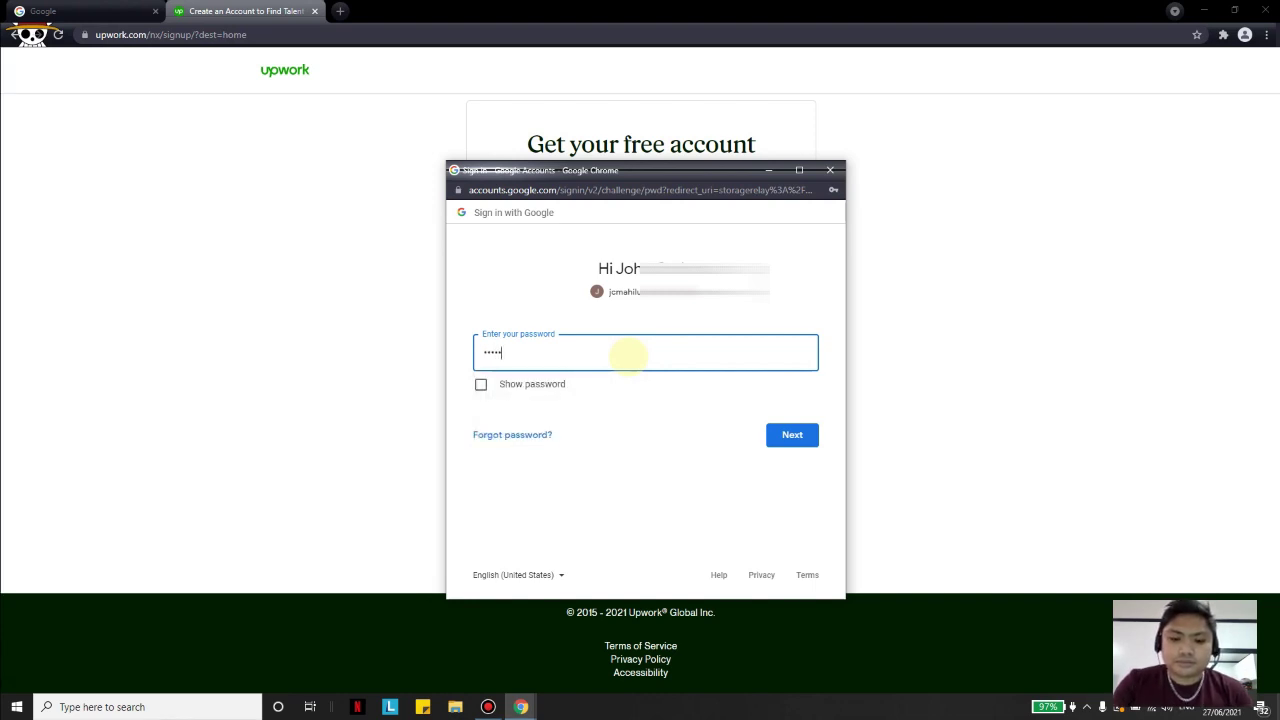
{"action": "type", "text": "••••"}
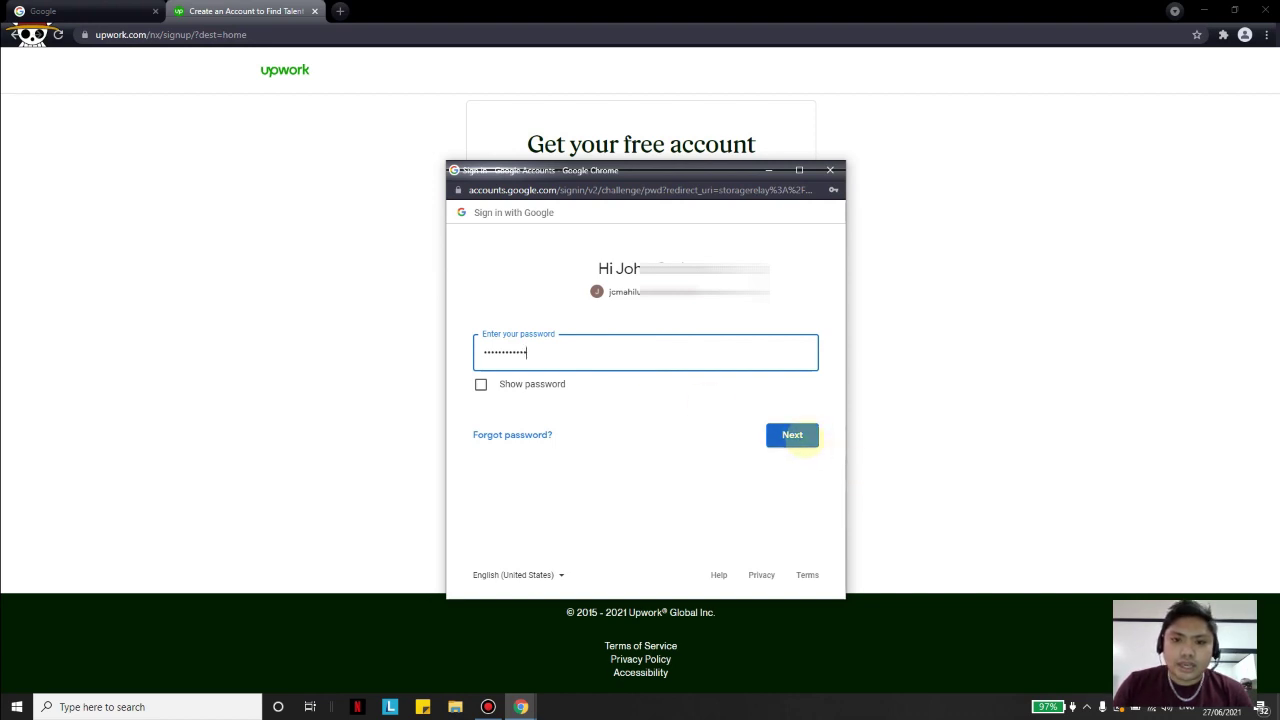
{"action": "left_click", "coordinate": [790, 435]}
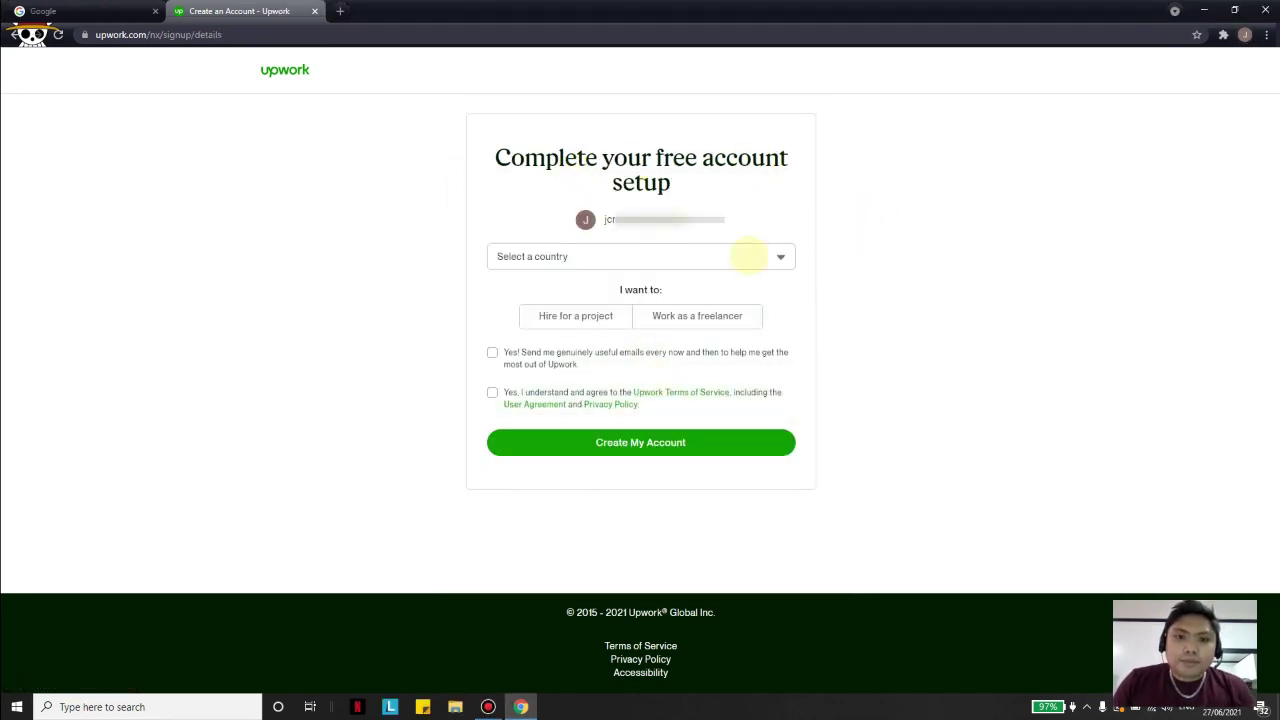
Set the country to Philippines and choose to work as a freelancer.
{"action": "left_click", "coordinate": [749, 257]}
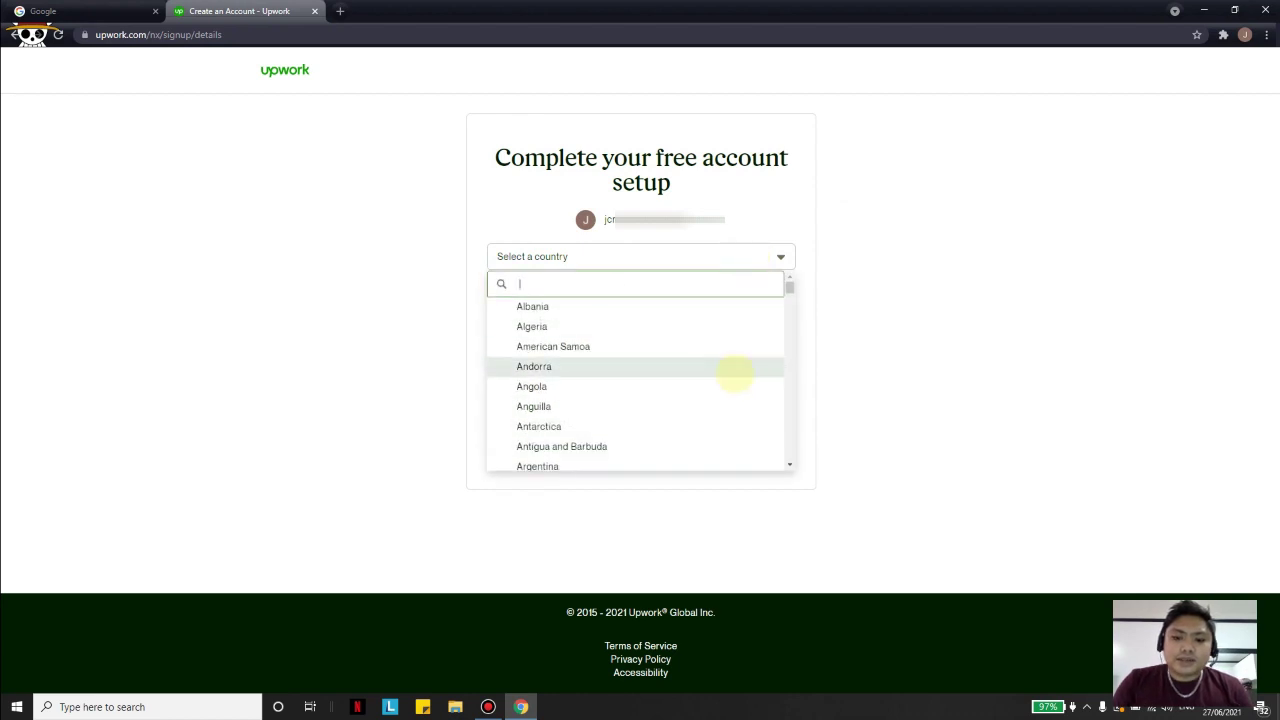
{"action": "type", "text": "p"}
{"action": "scroll", "coordinate": [735, 375], "scroll_direction": "down", "scroll_amount": 5}
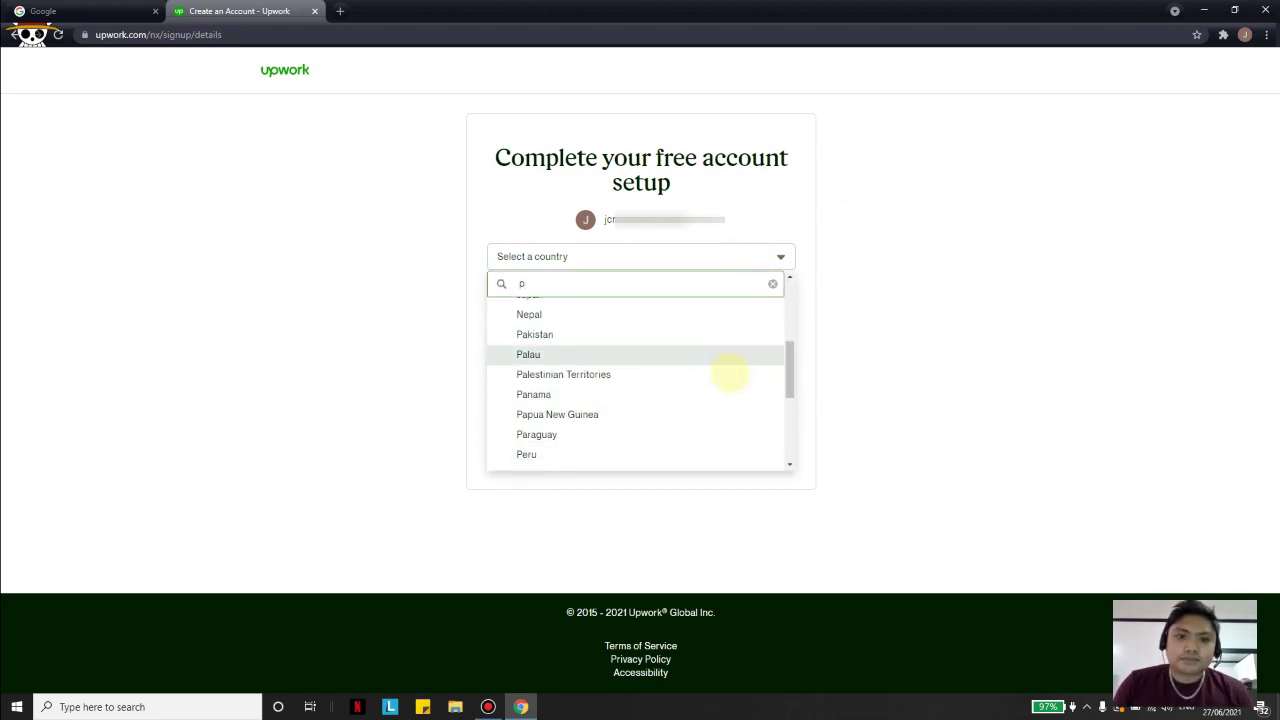
{"action": "left_click", "coordinate": [680, 352]}
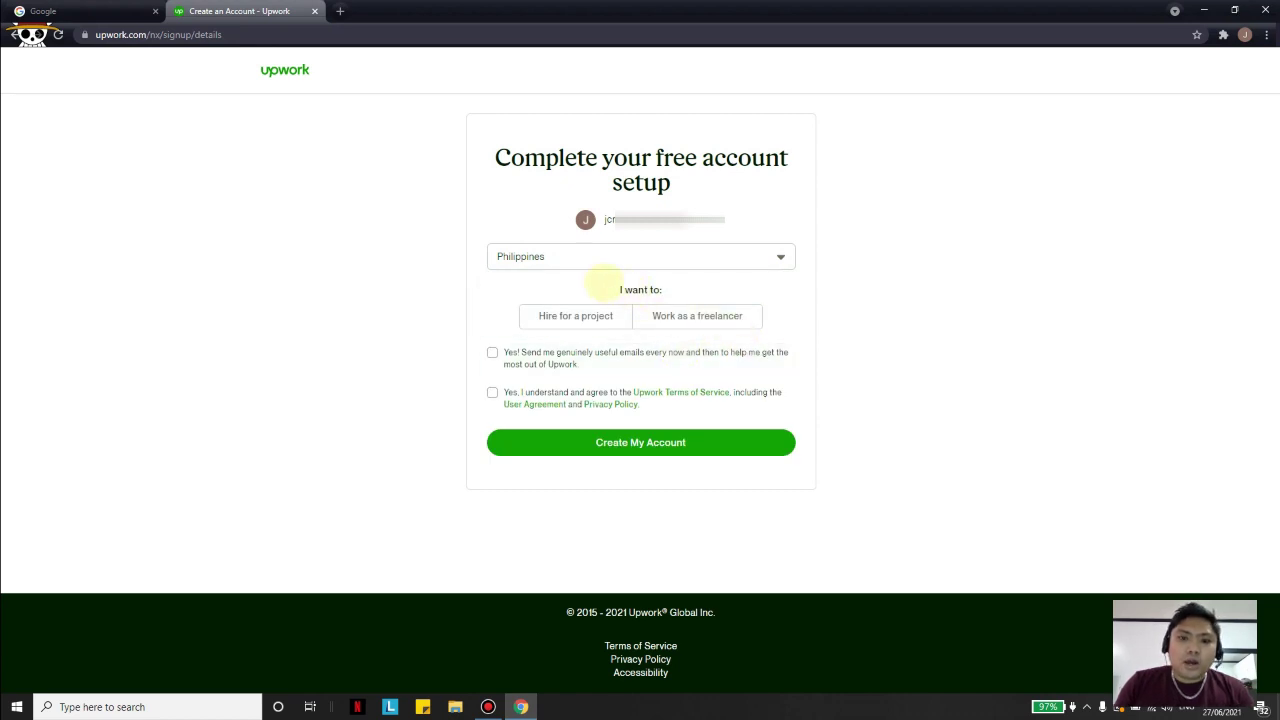
{"action": "left_click", "coordinate": [585, 328]}
{"action": "left_click", "coordinate": [700, 318]}
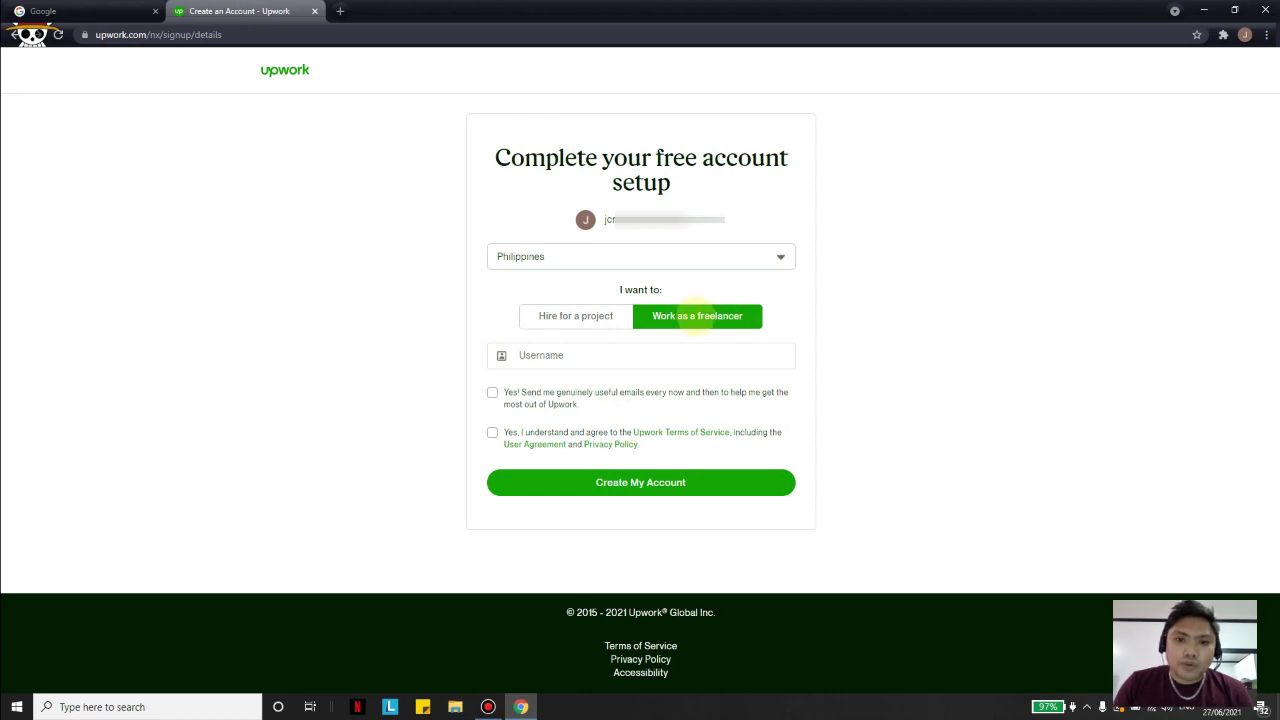
Enter a username, opt in to emails, accept the terms and create the account.
{"action": "left_click", "coordinate": [665, 350]}
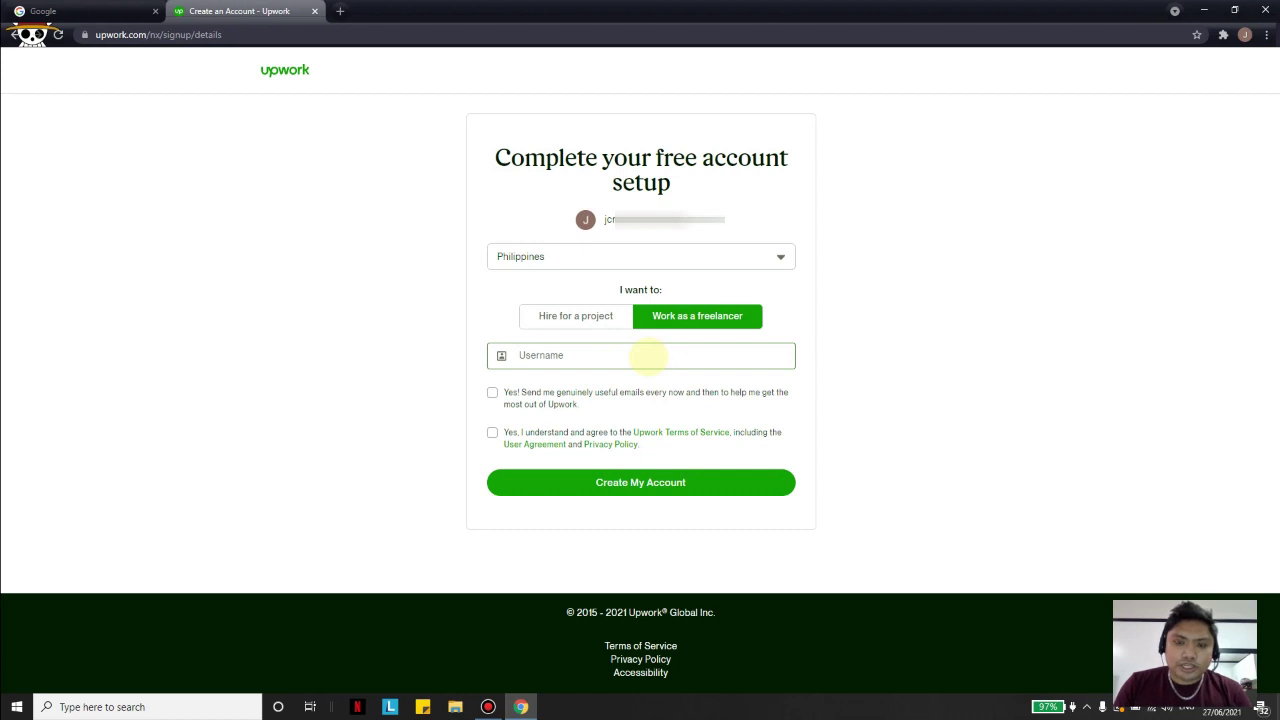
{"action": "type", "text": "Jcn"}
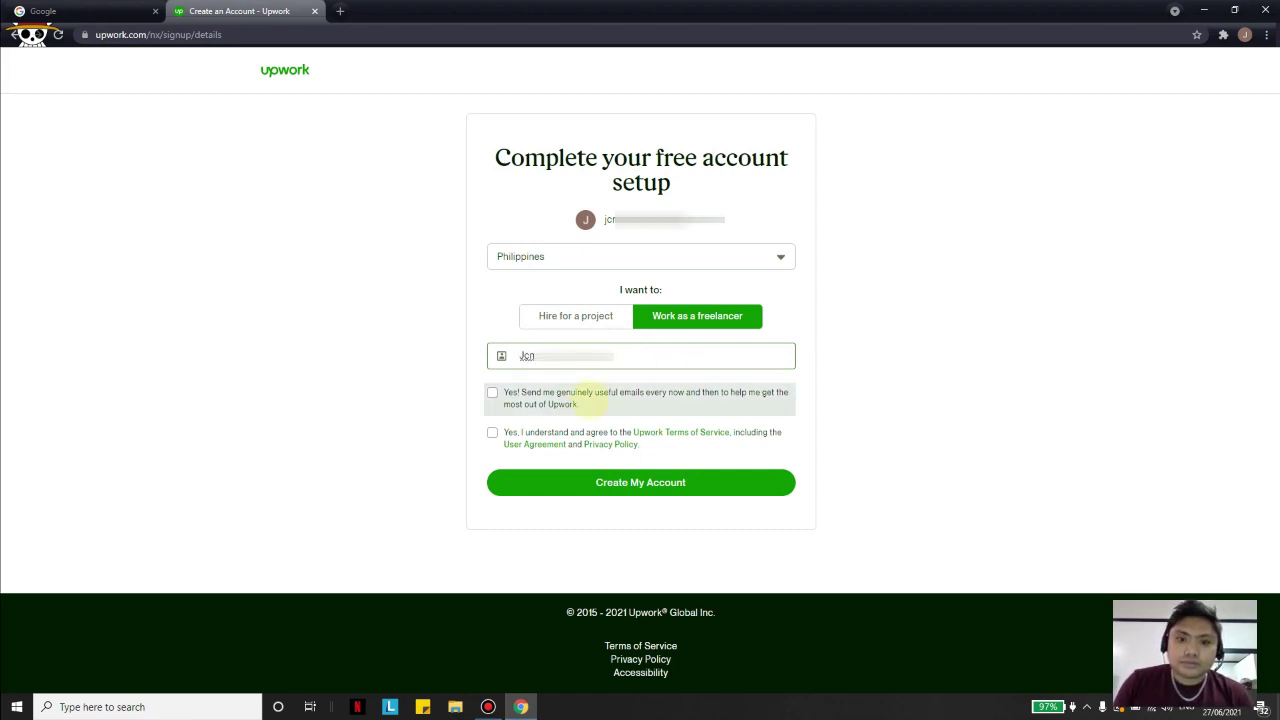
{"action": "left_click", "coordinate": [492, 393]}
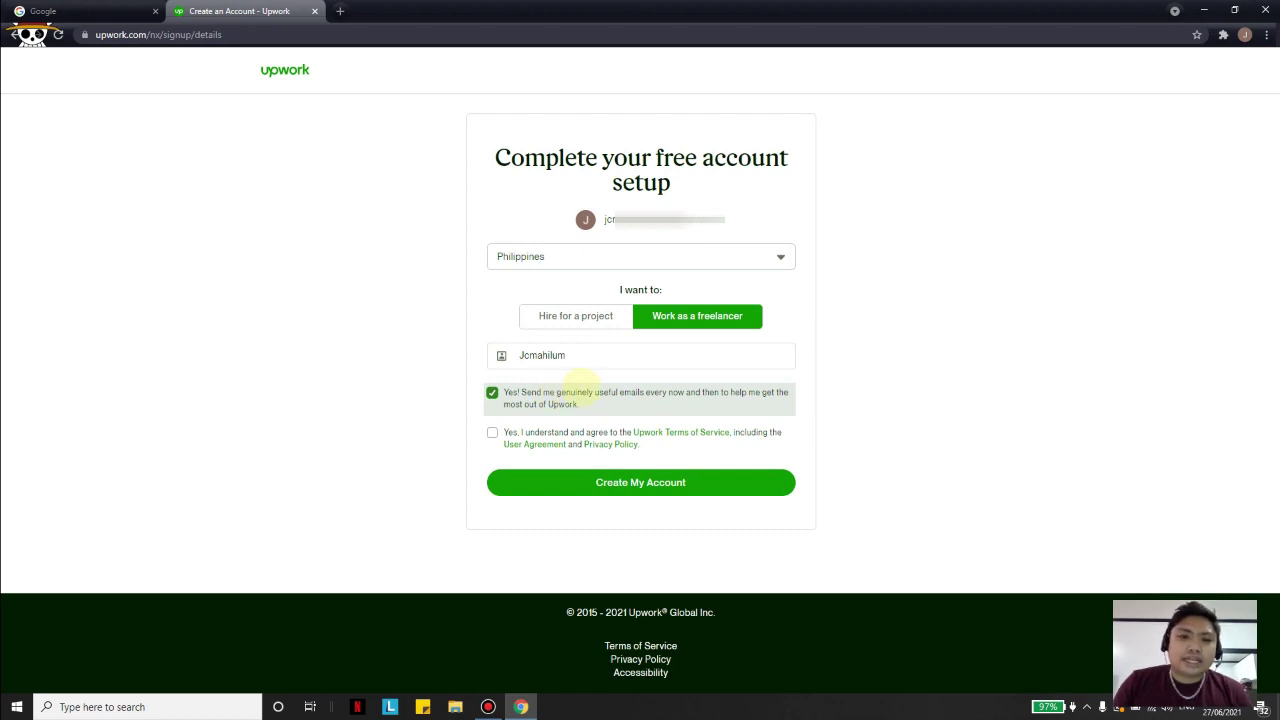
{"action": "left_click", "coordinate": [537, 444]}
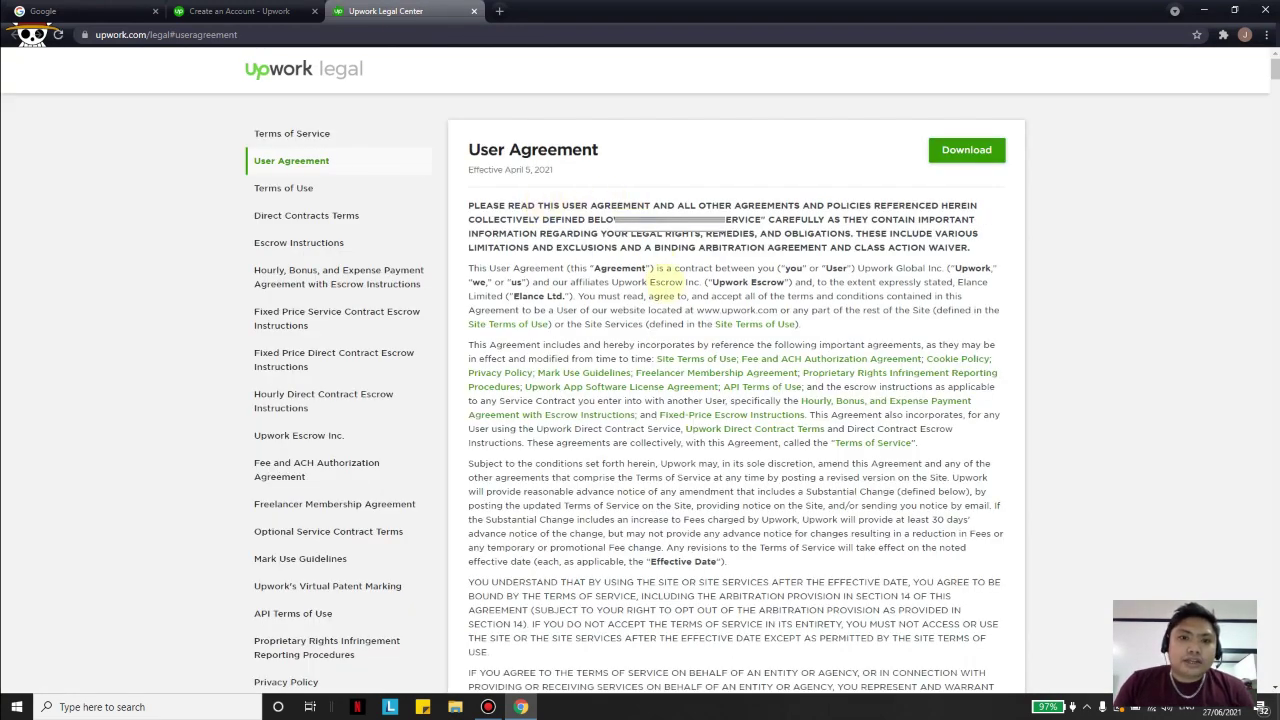
{"action": "scroll", "coordinate": [674, 286], "scroll_direction": "down", "scroll_amount": 7}
{"action": "scroll", "coordinate": [695, 285], "scroll_direction": "up", "scroll_amount": 6}
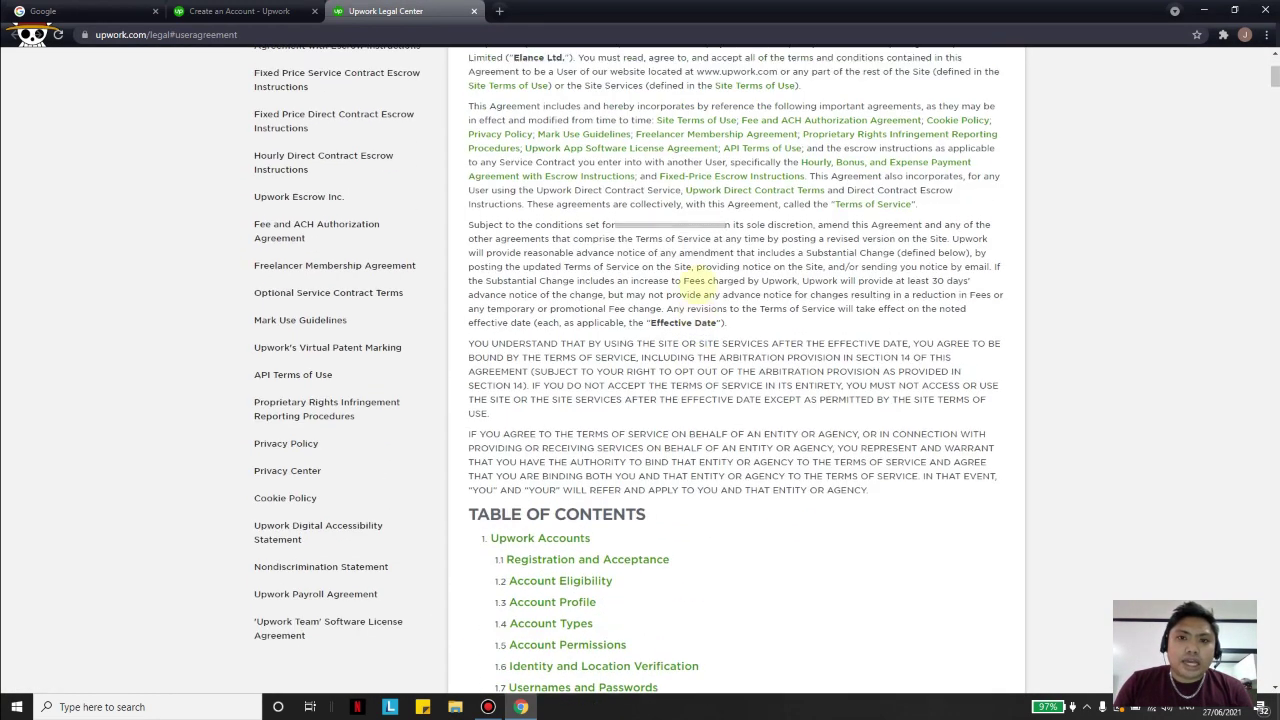
{"action": "scroll", "coordinate": [703, 276], "scroll_direction": "down", "scroll_amount": 7}
{"action": "key", "text": "ctrl+w"}
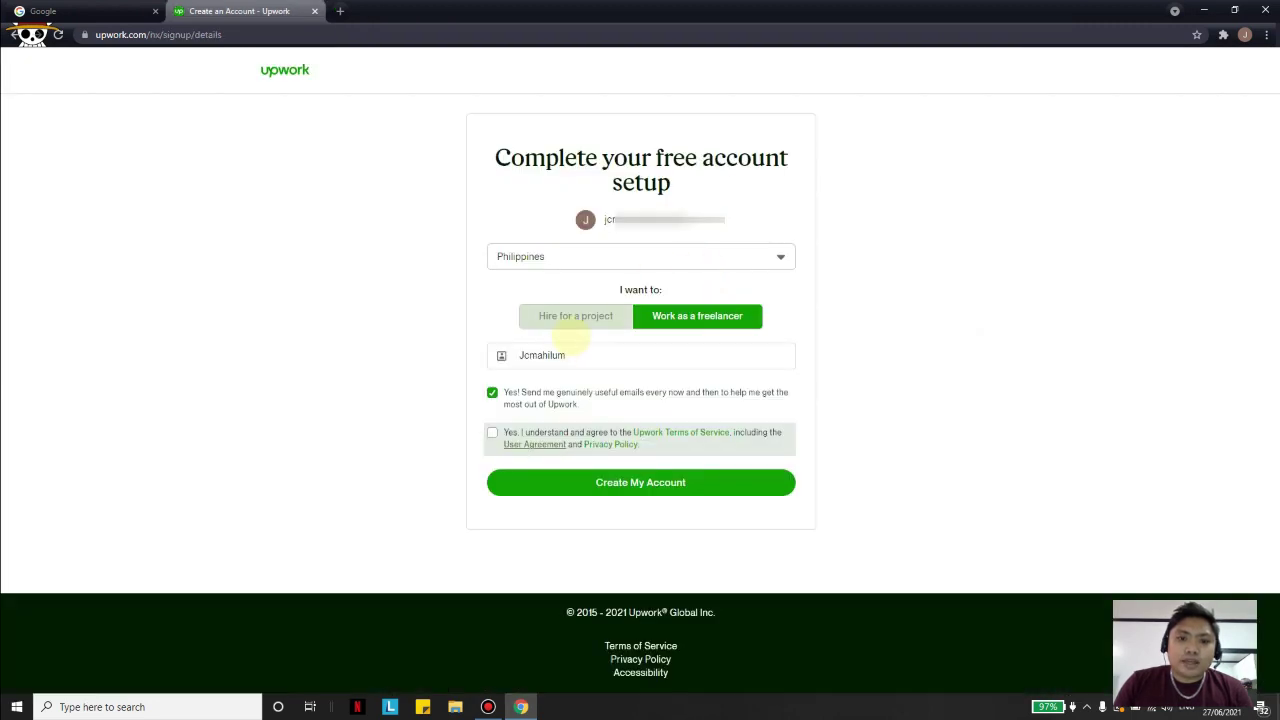
{"action": "left_click", "coordinate": [490, 436]}
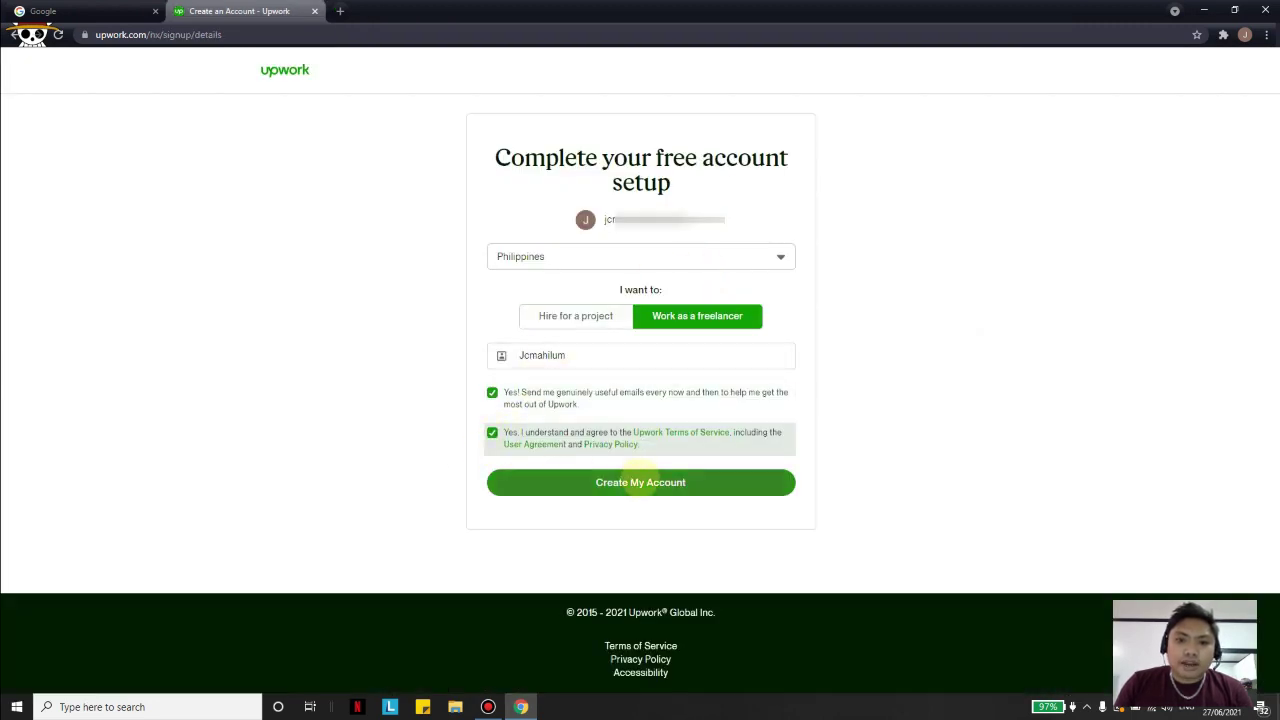
{"action": "left_click", "coordinate": [641, 483]}
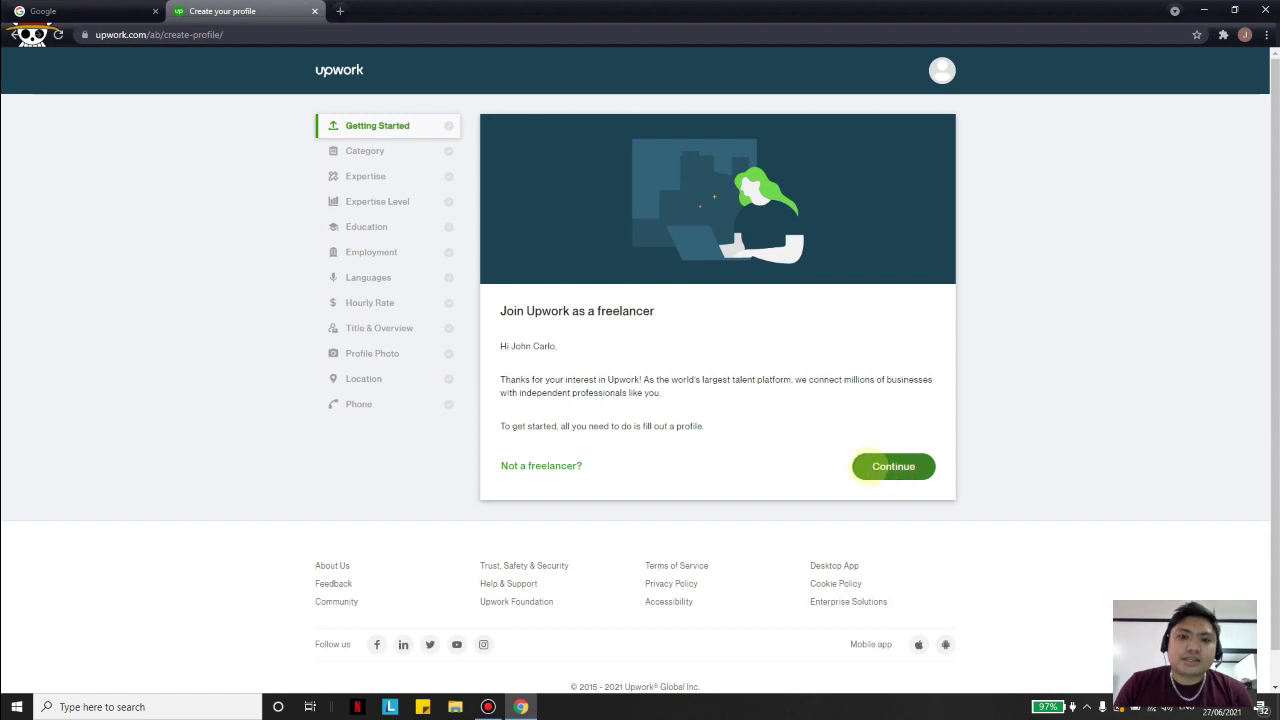
{"action": "left_click_drag", "start_coordinate": [518, 380], "coordinate": [634, 378]}
Continue past the welcome message, start the profile and choose manual entry.
{"action": "left_click", "coordinate": [640, 378]}
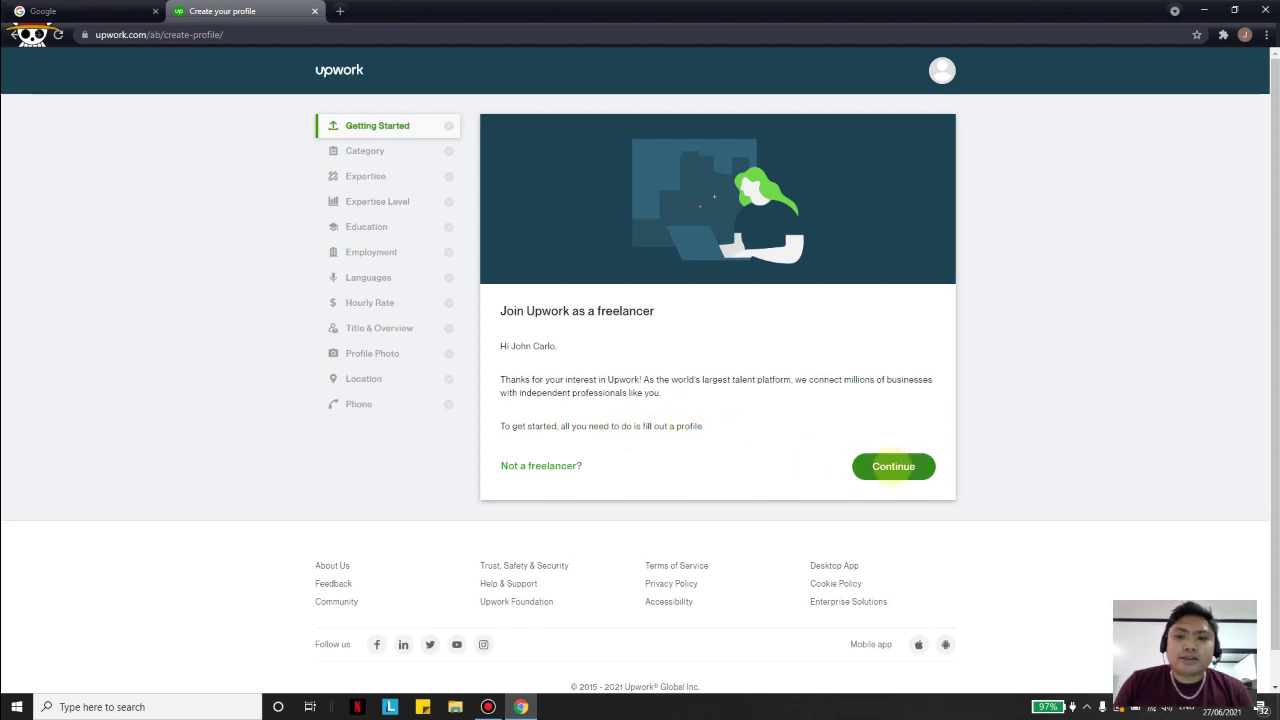
{"action": "left_click", "coordinate": [893, 466]}
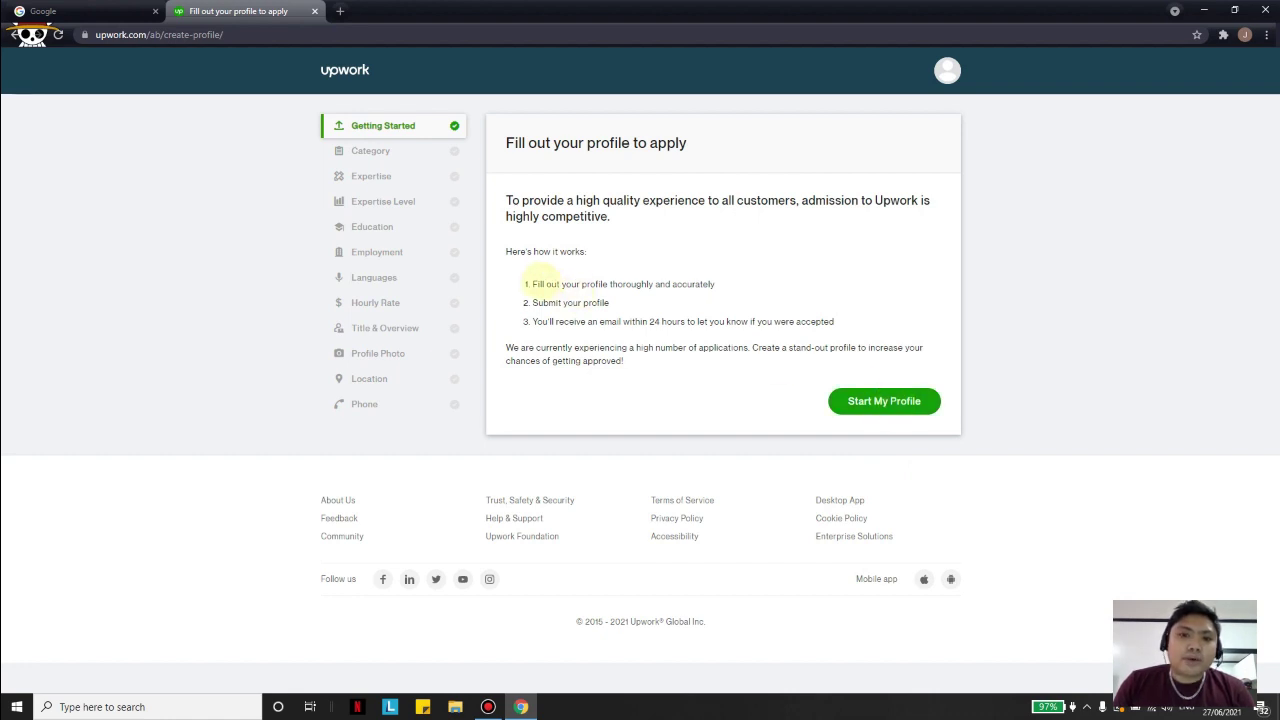
{"action": "left_click_drag", "start_coordinate": [527, 287], "coordinate": [700, 284]}
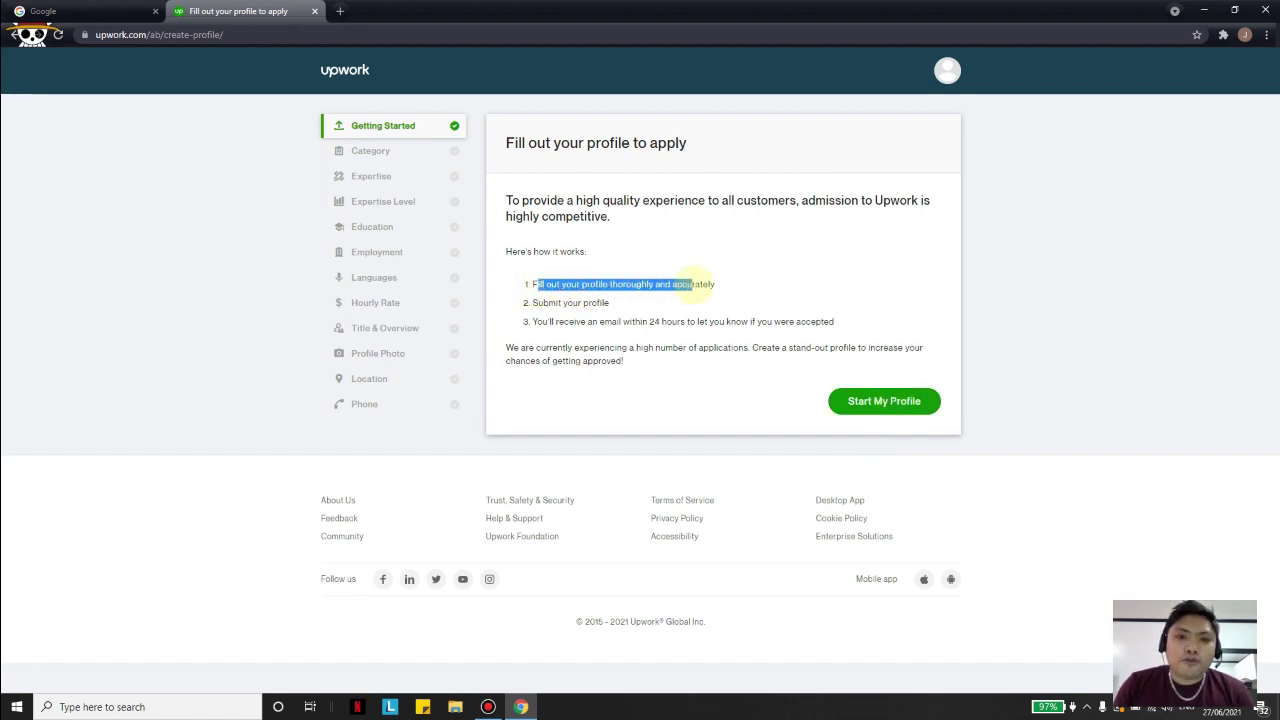
{"action": "left_click", "coordinate": [702, 284]}
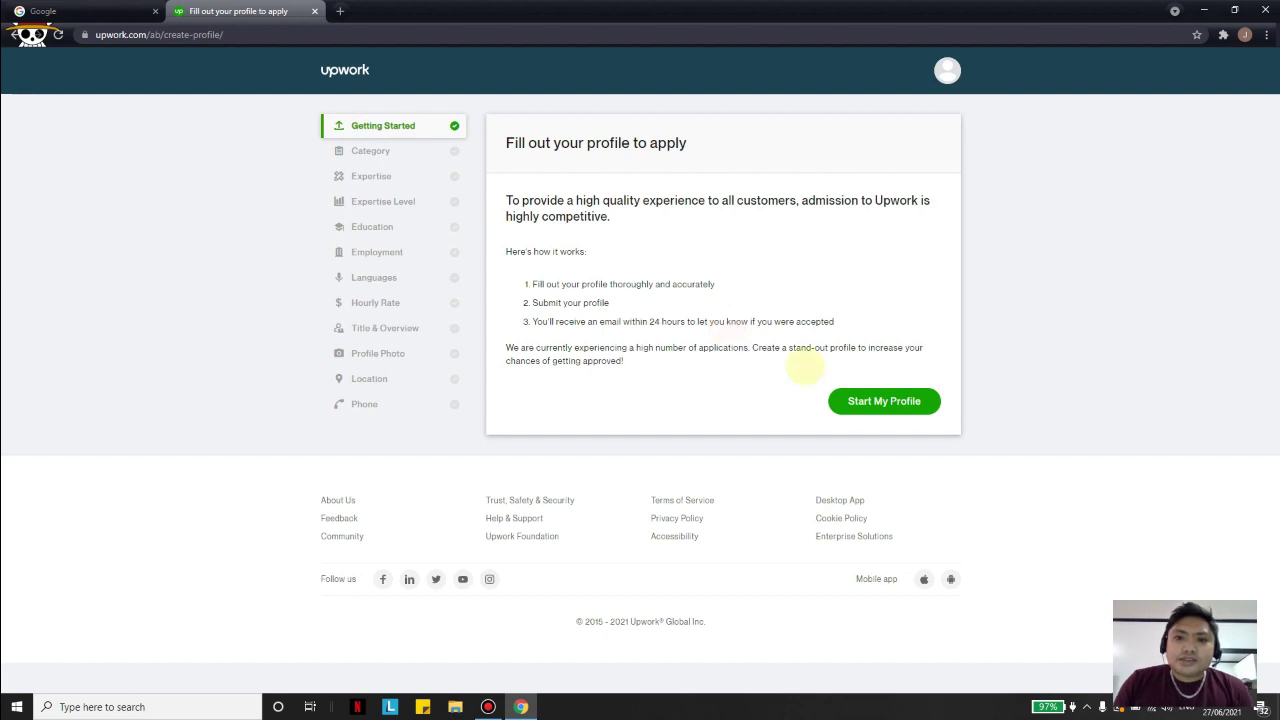
{"action": "left_click", "coordinate": [872, 405]}
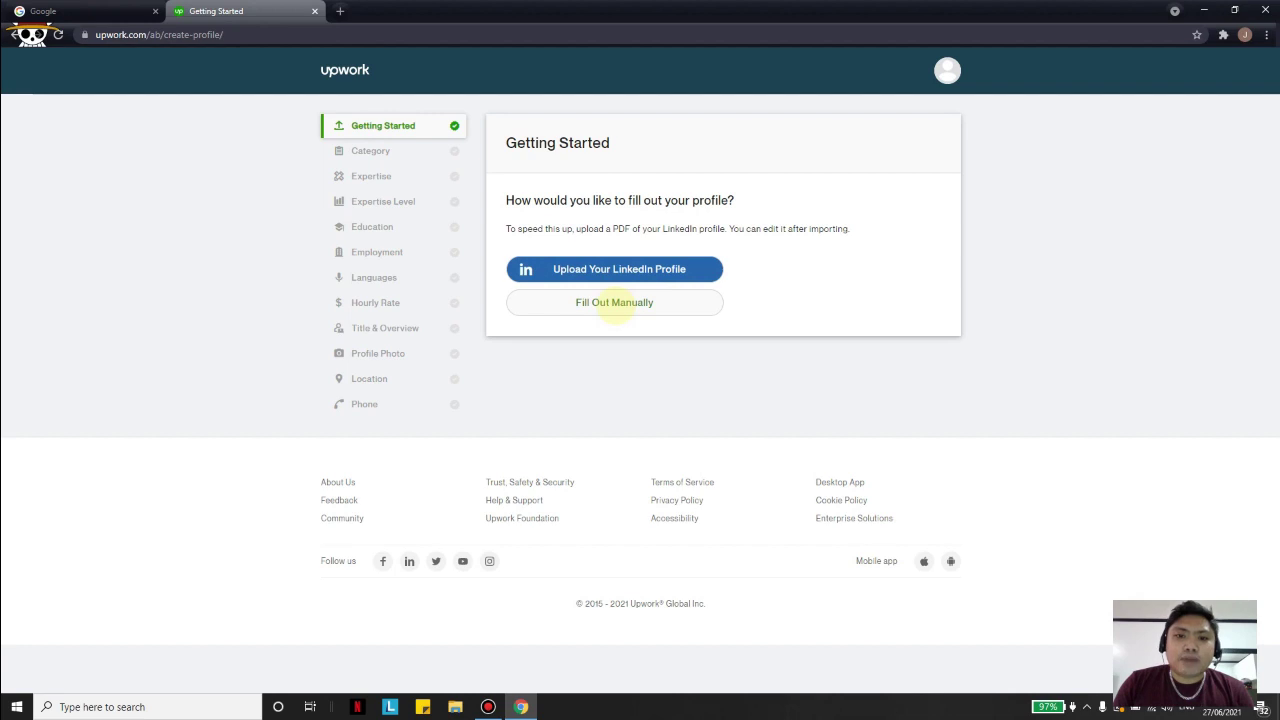
{"action": "left_click", "coordinate": [614, 302]}
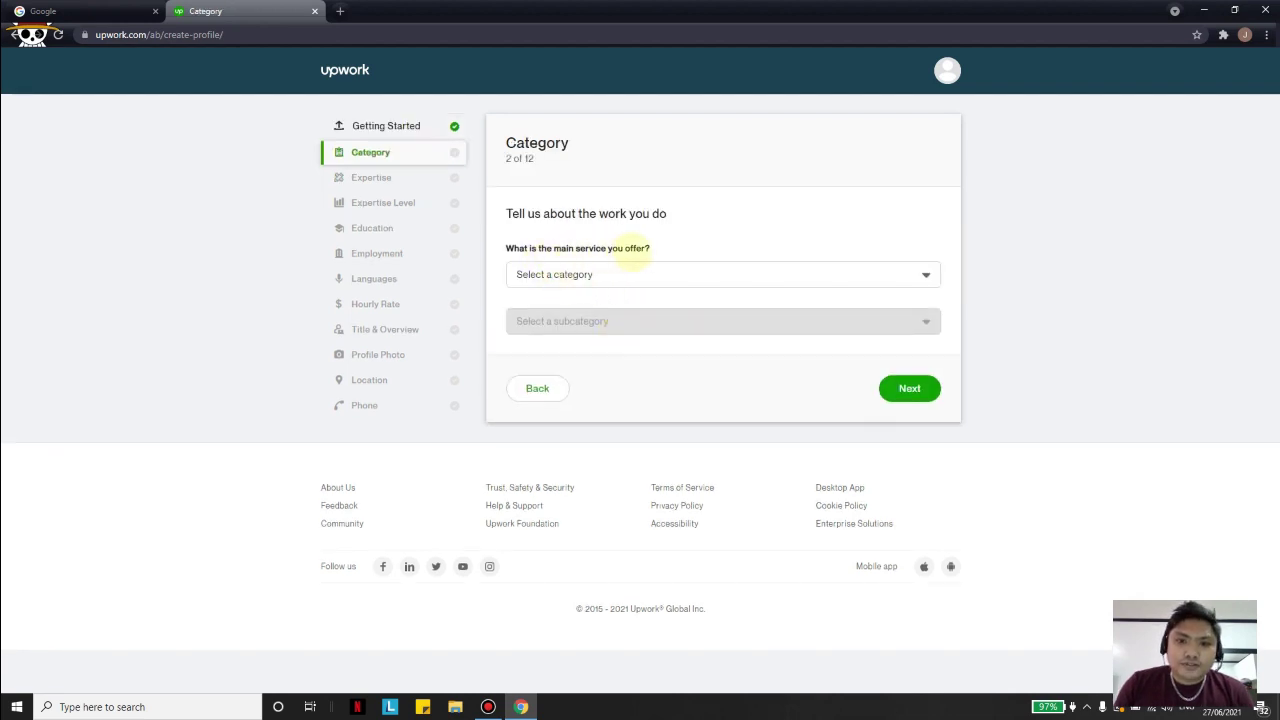
Set the main service category to IT & Networking.
{"action": "left_click", "coordinate": [640, 266]}
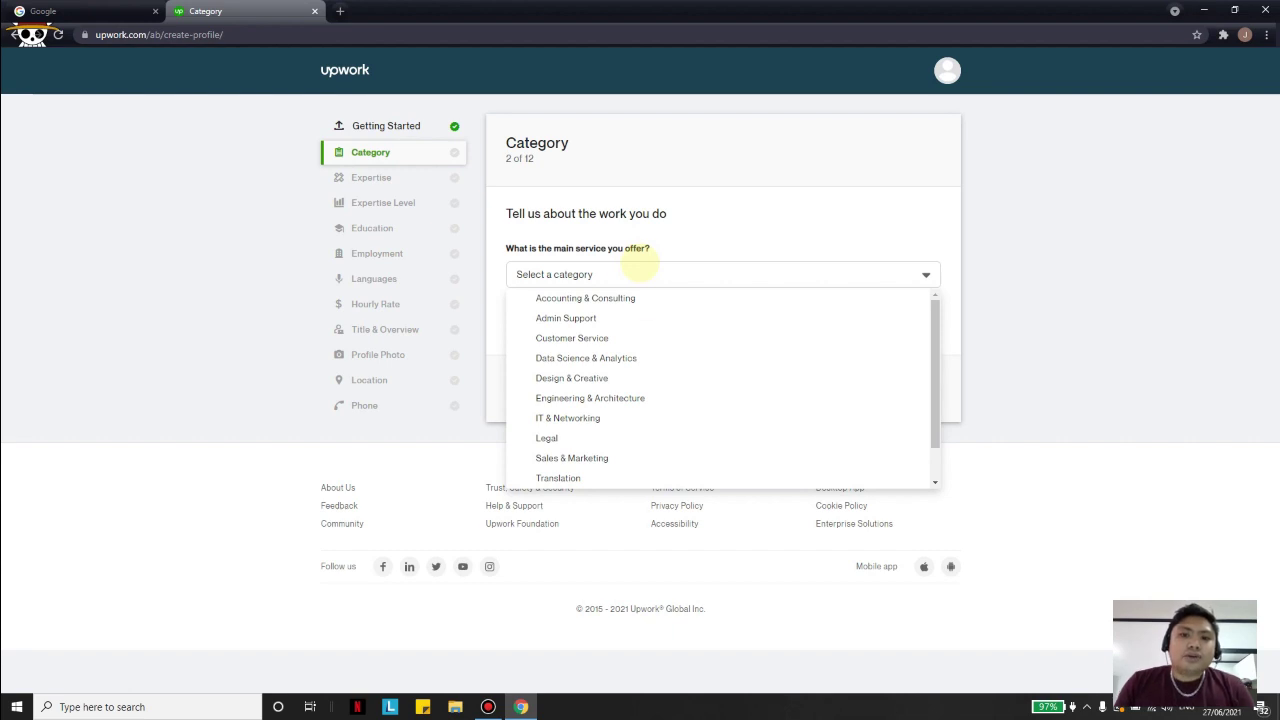
{"action": "scroll", "coordinate": [643, 300], "scroll_direction": "down", "scroll_amount": 1}
{"action": "scroll", "coordinate": [640, 390], "scroll_direction": "up", "scroll_amount": 1}
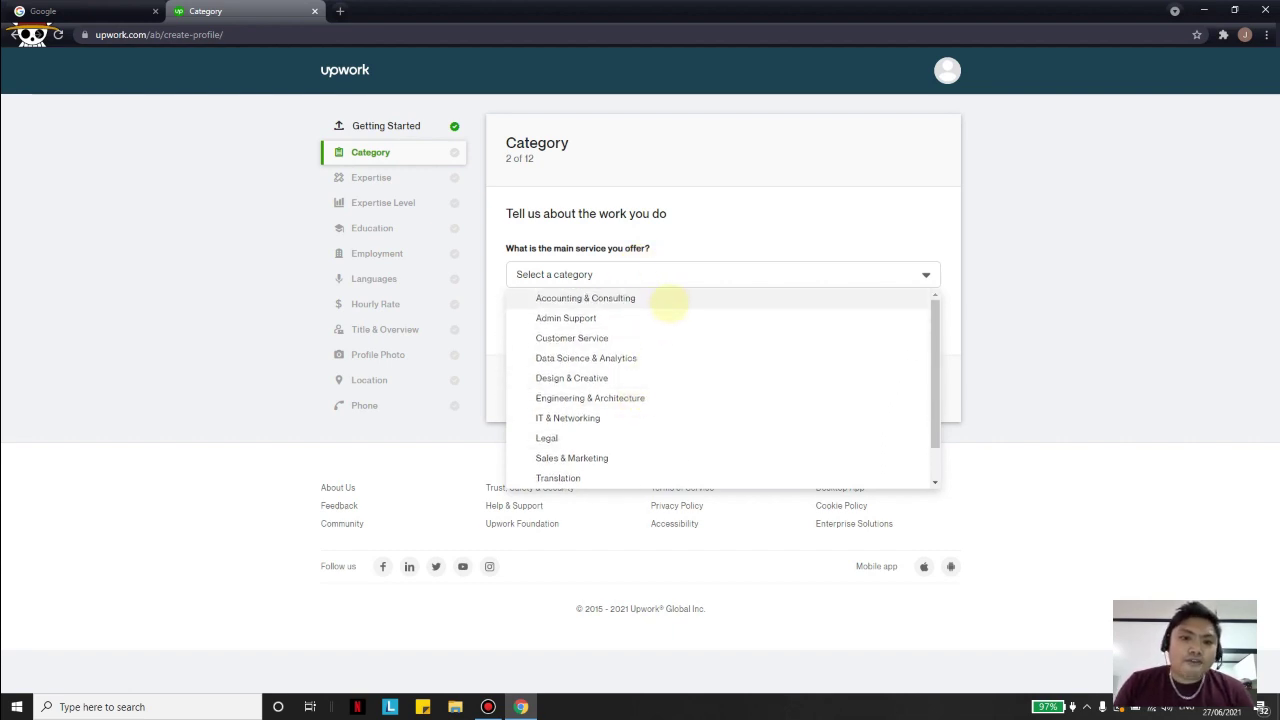
{"action": "scroll", "coordinate": [670, 302], "scroll_direction": "down", "scroll_amount": 1}
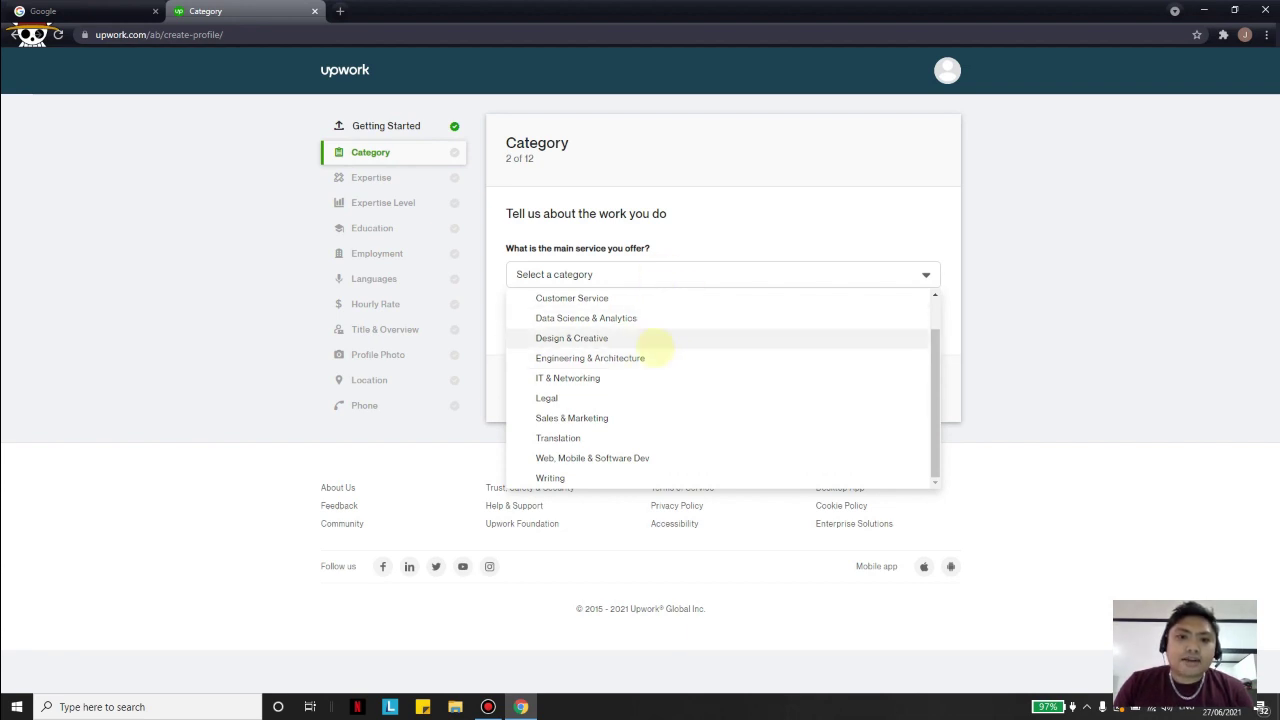
{"action": "scroll", "coordinate": [620, 358], "scroll_direction": "up", "scroll_amount": 1}
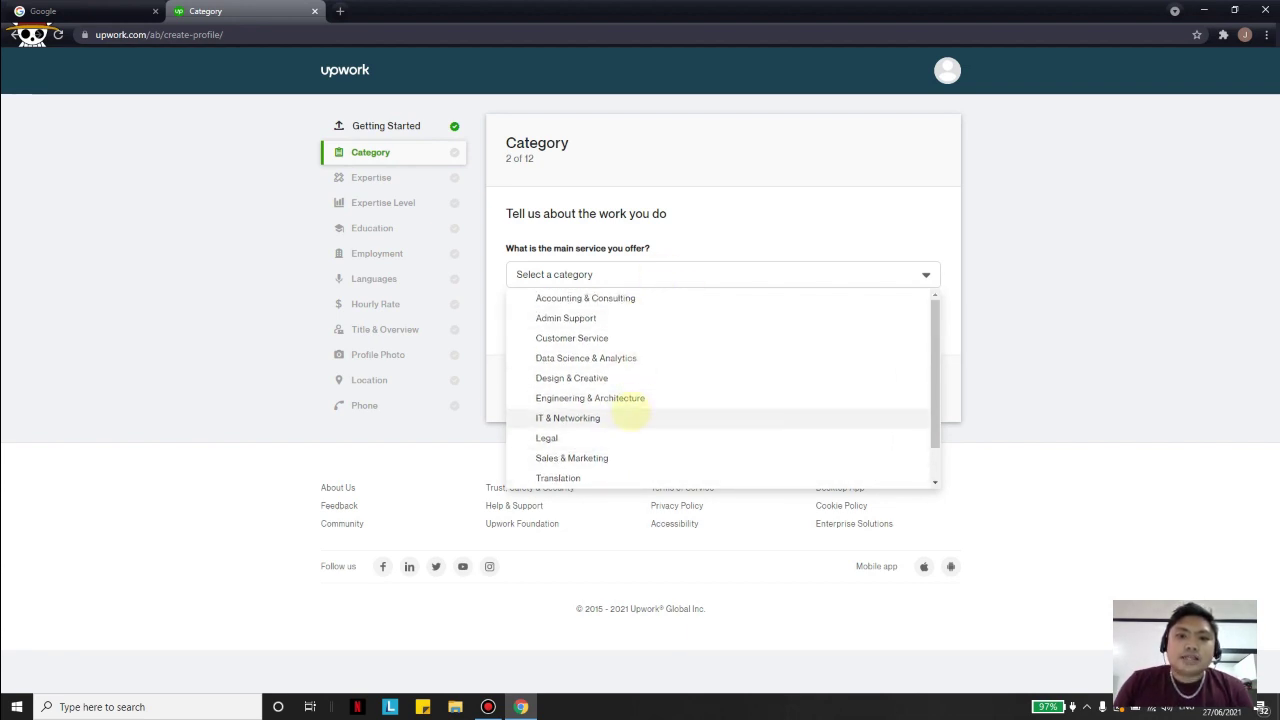
{"action": "left_click", "coordinate": [638, 416]}
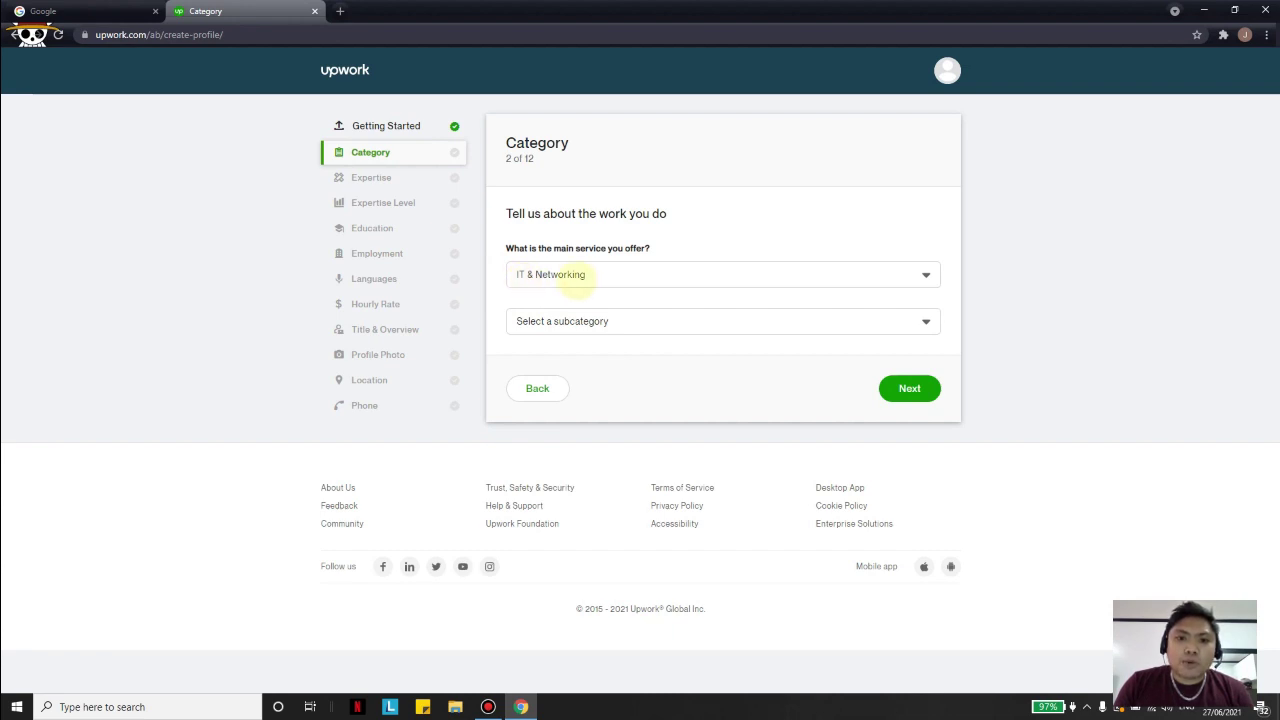
{"action": "left_click", "coordinate": [575, 277]}
{"action": "scroll", "coordinate": [680, 294], "scroll_direction": "down", "scroll_amount": 1}
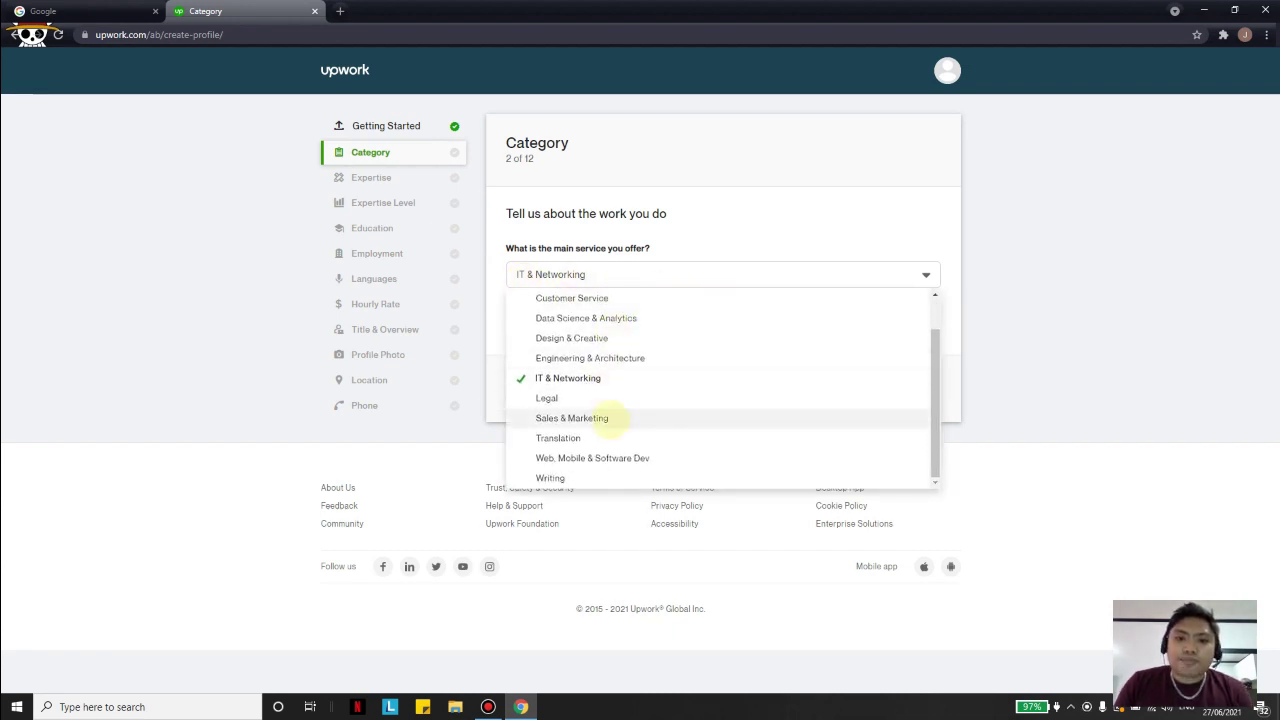
{"action": "scroll", "coordinate": [600, 357], "scroll_direction": "up", "scroll_amount": 1}
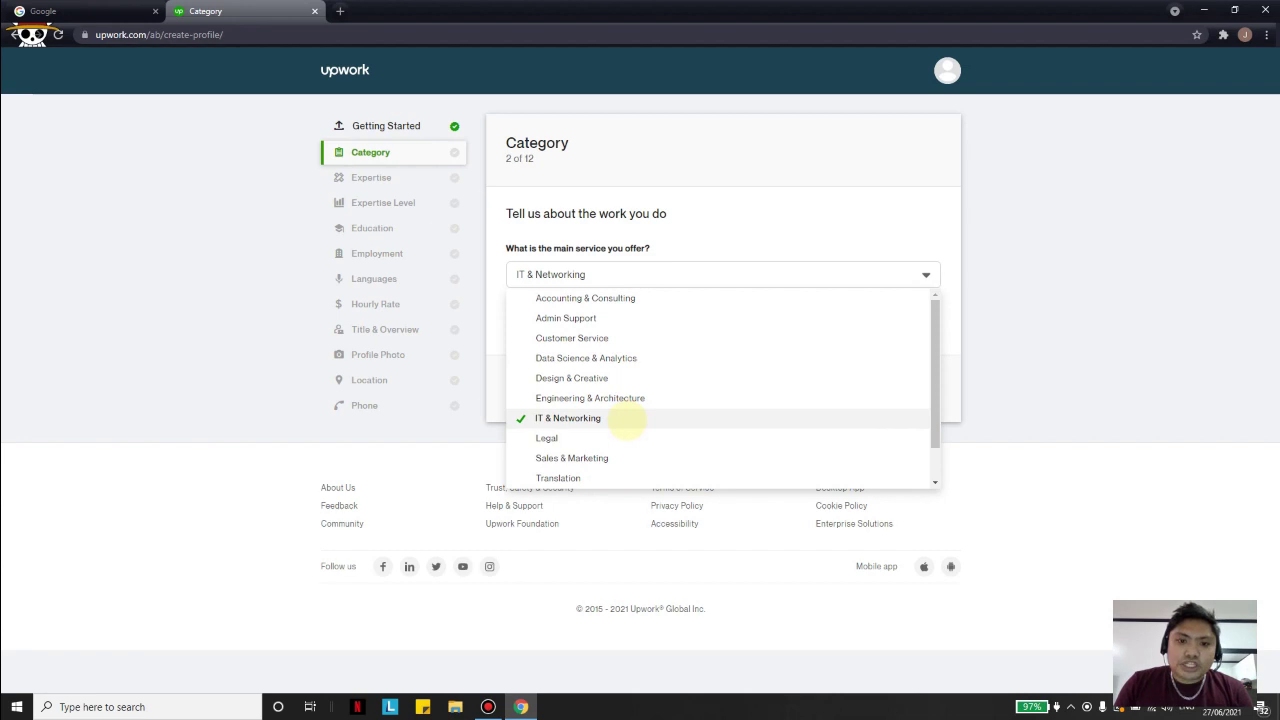
{"action": "left_click", "coordinate": [621, 418]}
{"action": "left_click", "coordinate": [625, 278]}
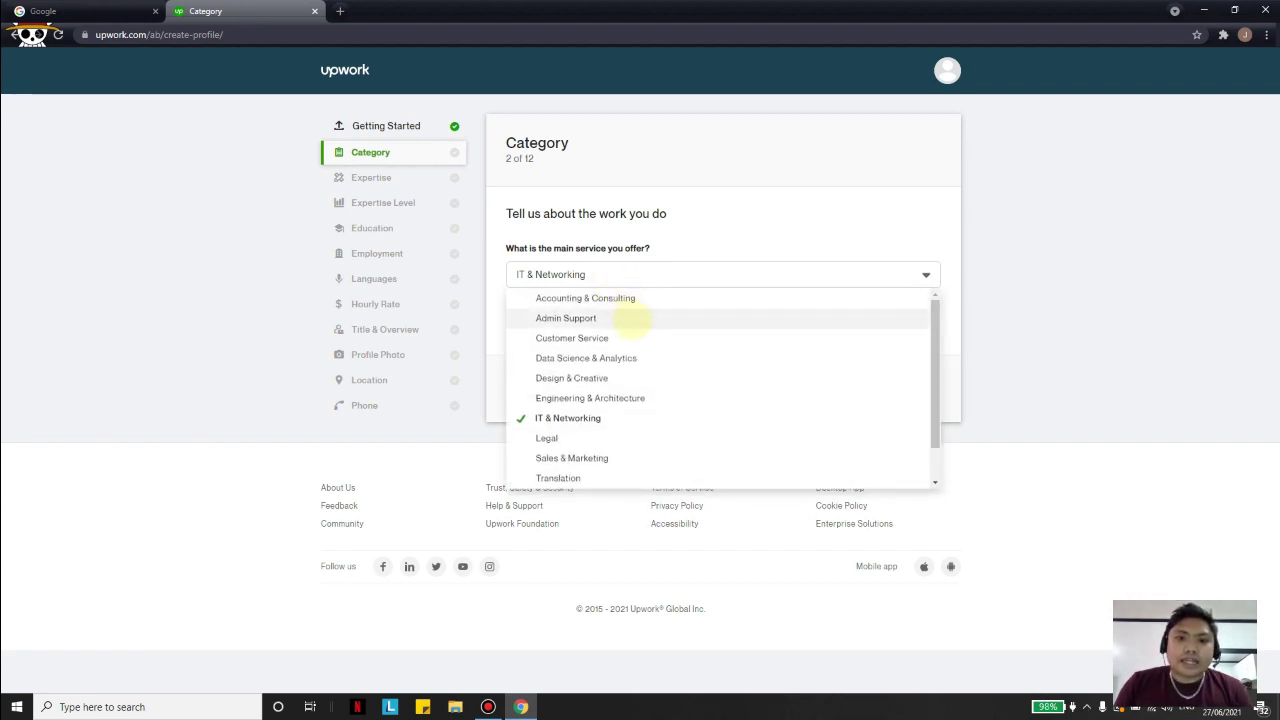
{"action": "scroll", "coordinate": [628, 340], "scroll_direction": "down", "scroll_amount": 1}
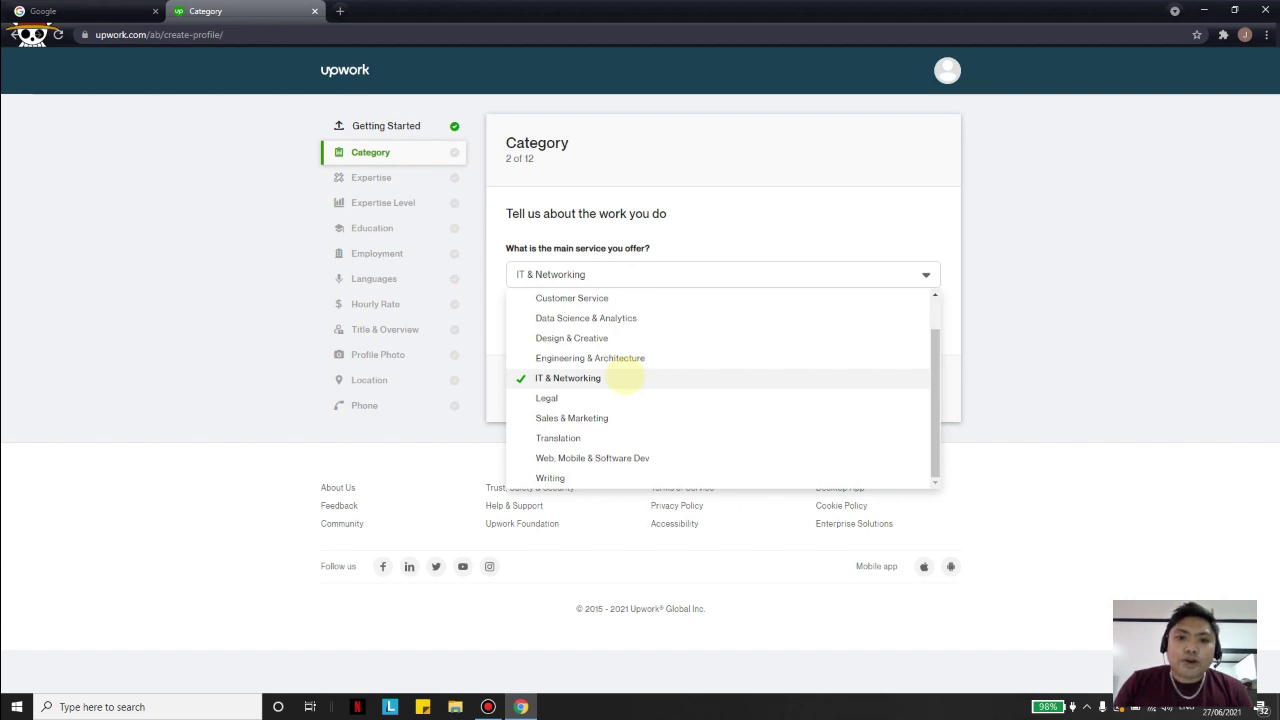
{"action": "left_click", "coordinate": [591, 377]}
Pick the Other - IT & Networking subcategory and advance to Expertise.
{"action": "left_click", "coordinate": [594, 318]}
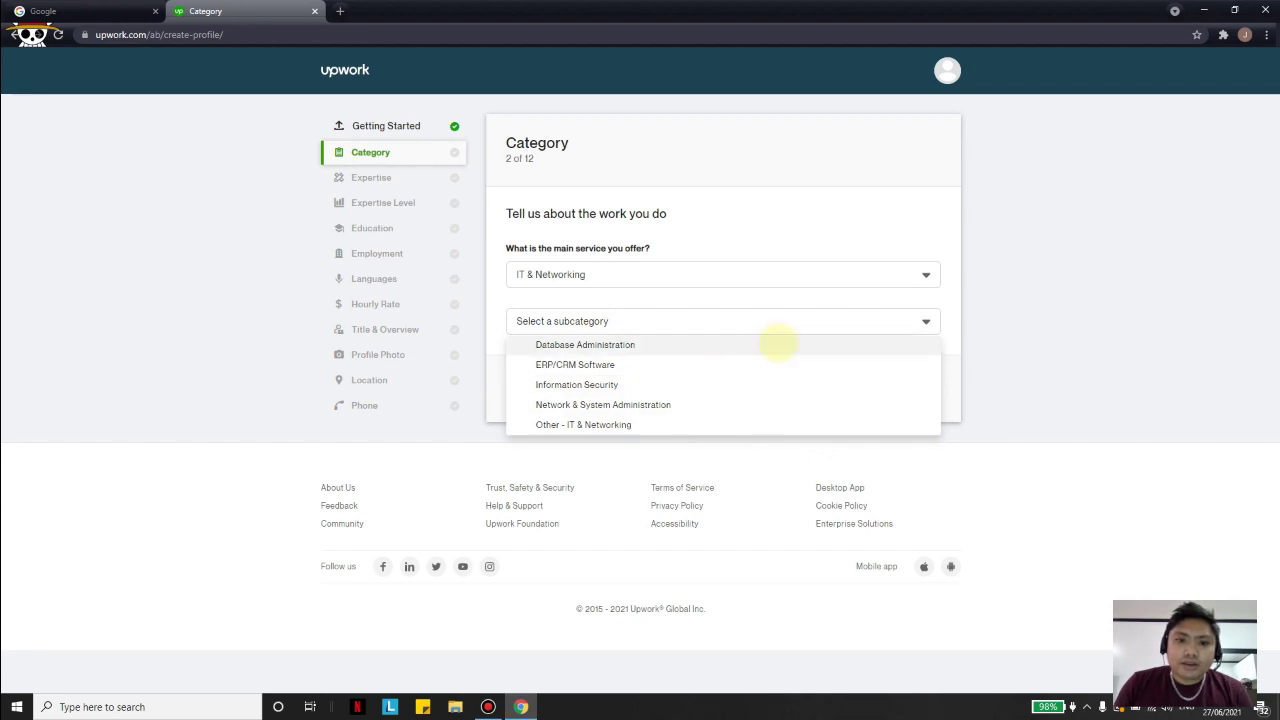
{"action": "left_click", "coordinate": [740, 424]}
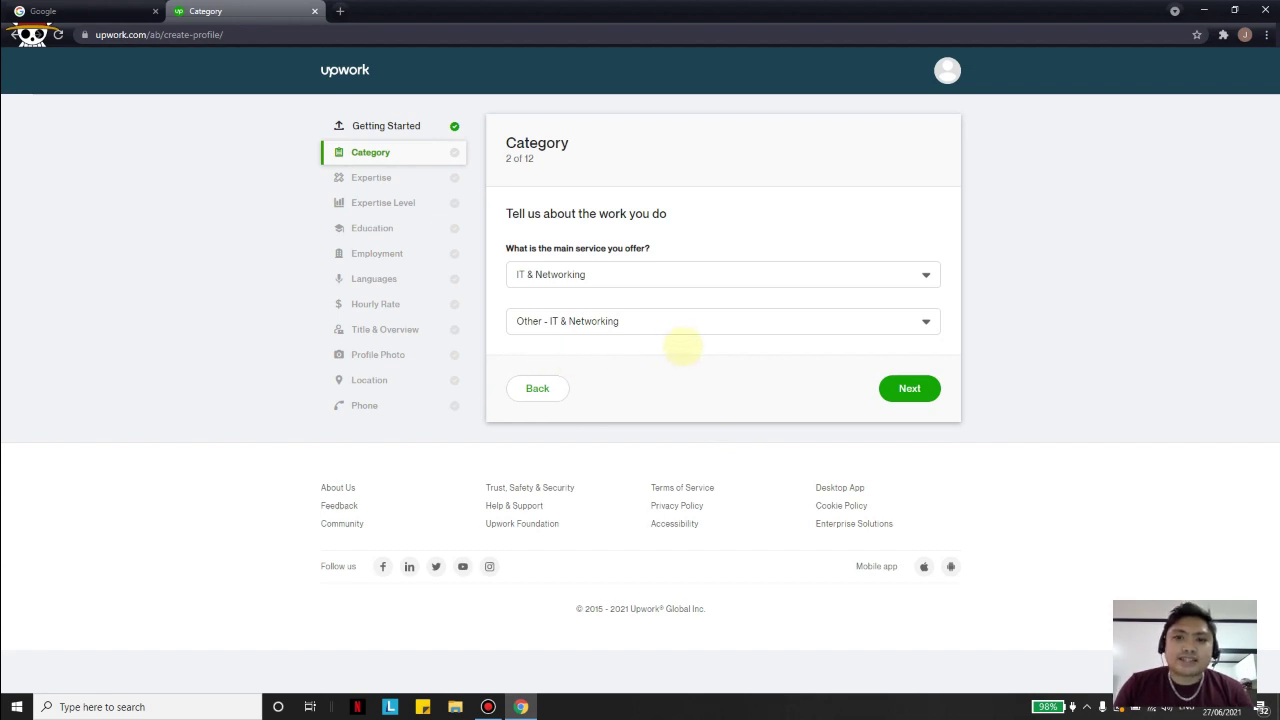
{"action": "left_click", "coordinate": [905, 388]}
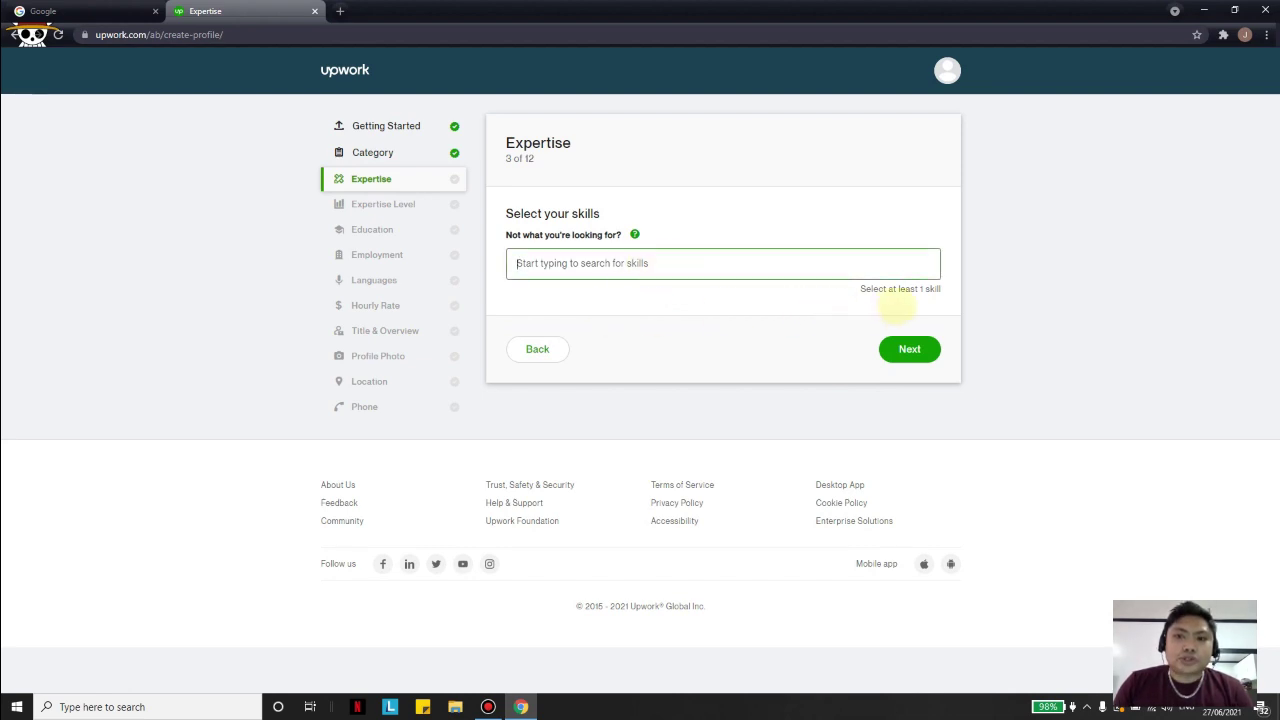
Add skills Email Technical Support, Office 365, Office Administration, Windows 10 Administration, Windows App Development.
{"action": "type", "text": "Te"}
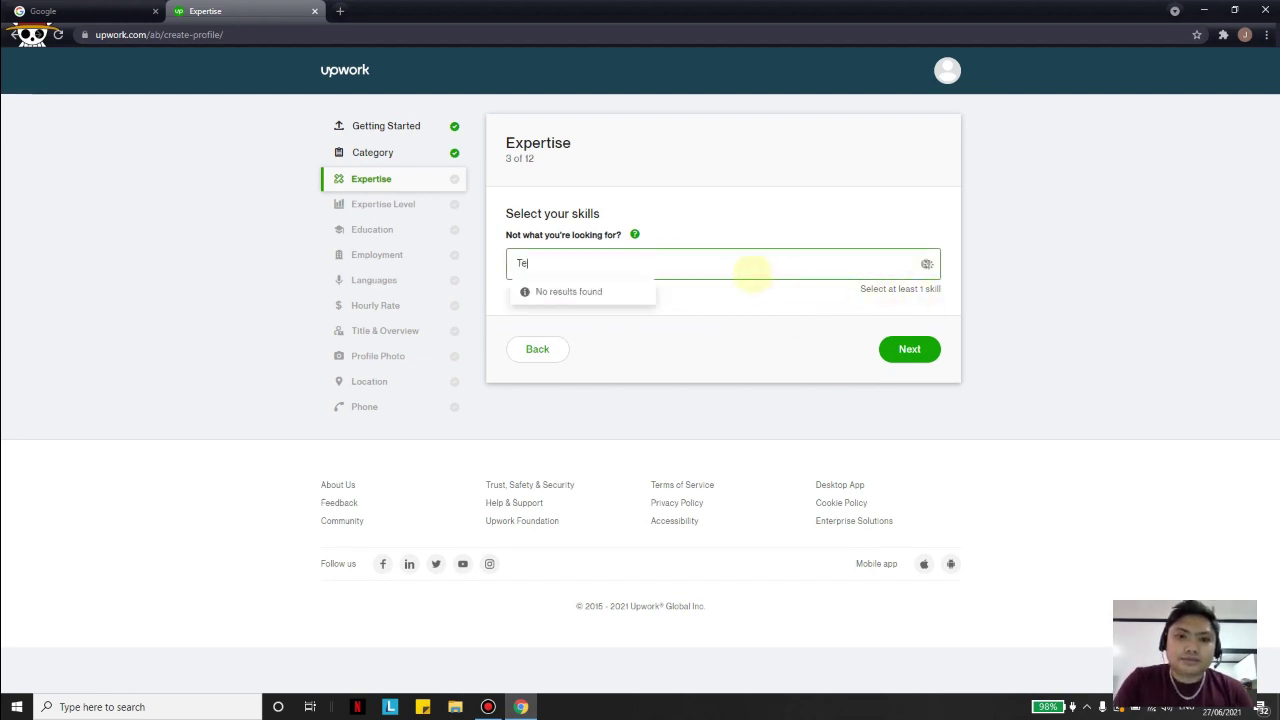
{"action": "type", "text": "chnical"}
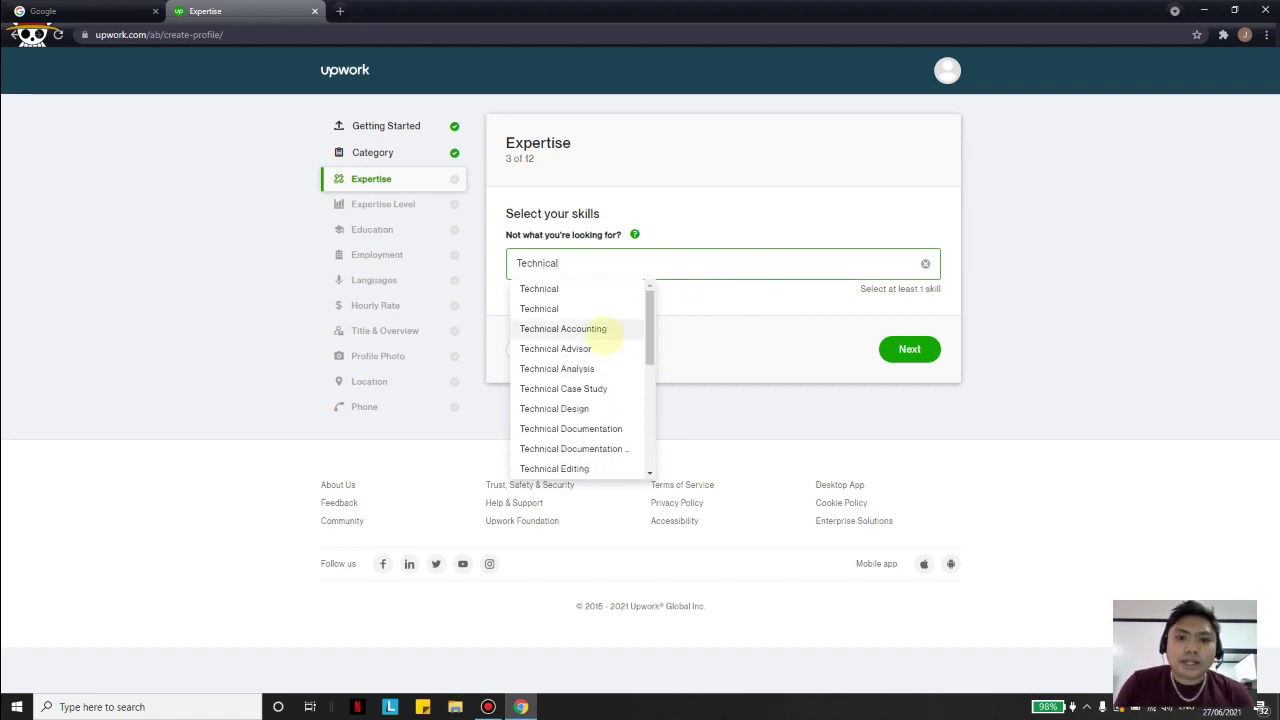
{"action": "scroll", "coordinate": [595, 305], "scroll_direction": "down", "scroll_amount": 4}
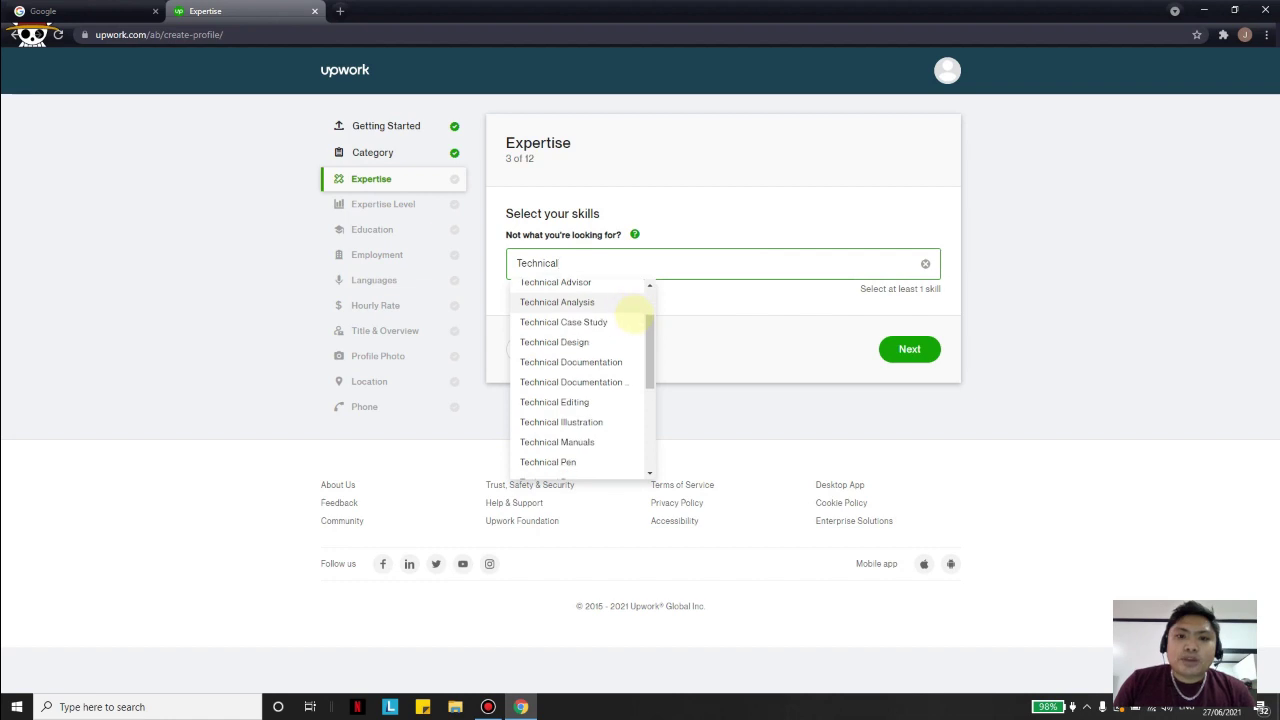
{"action": "scroll", "coordinate": [606, 423], "scroll_direction": "up", "scroll_amount": 5}
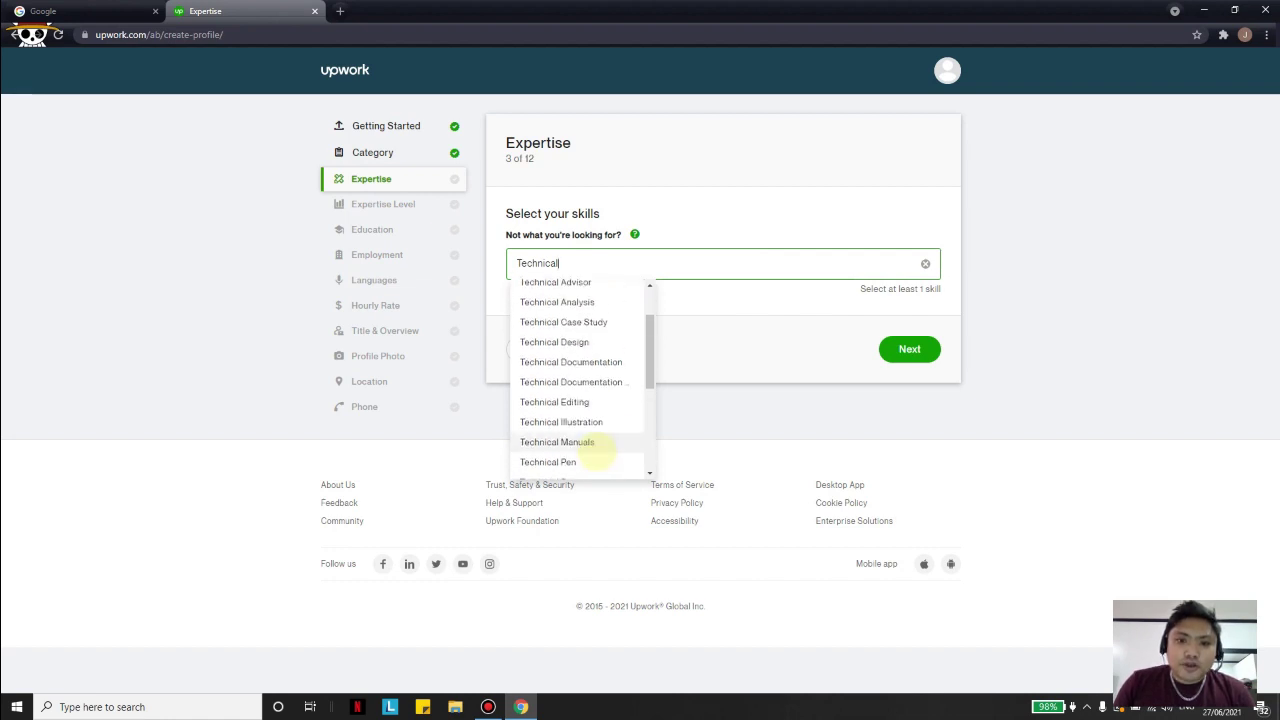
{"action": "left_click_drag", "start_coordinate": [655, 318], "coordinate": [661, 441]}
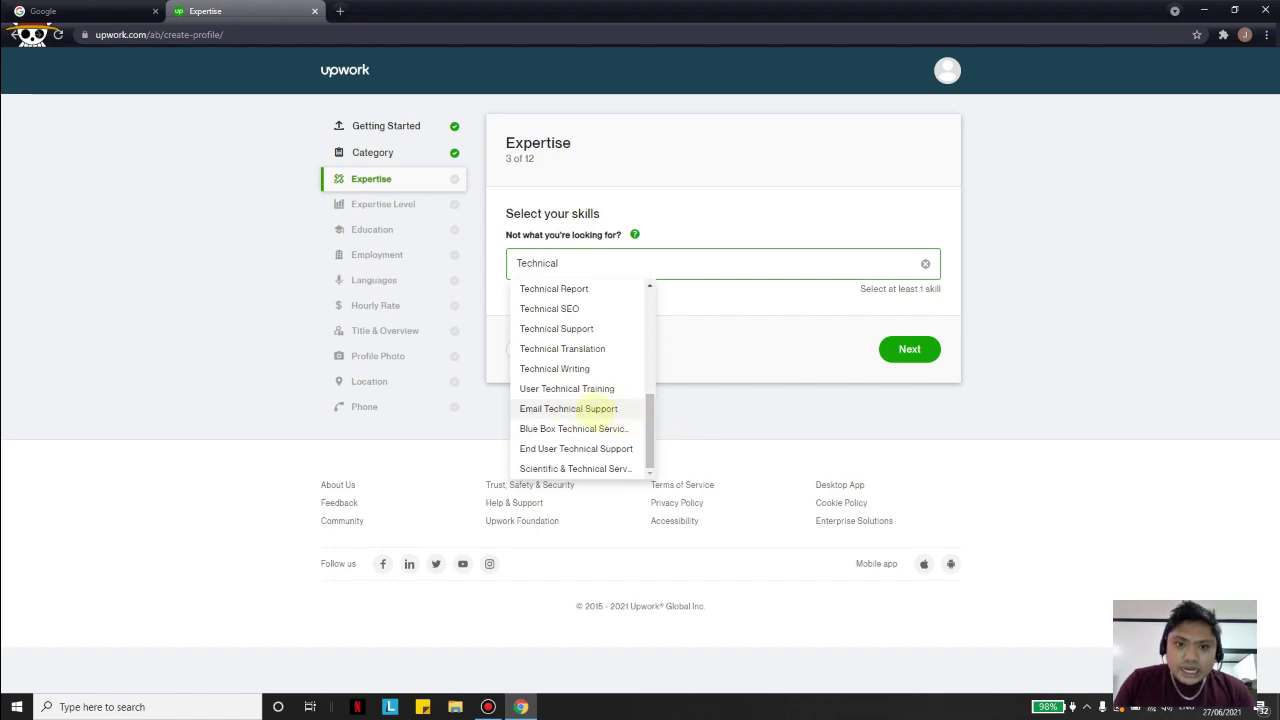
{"action": "left_click", "coordinate": [592, 408]}
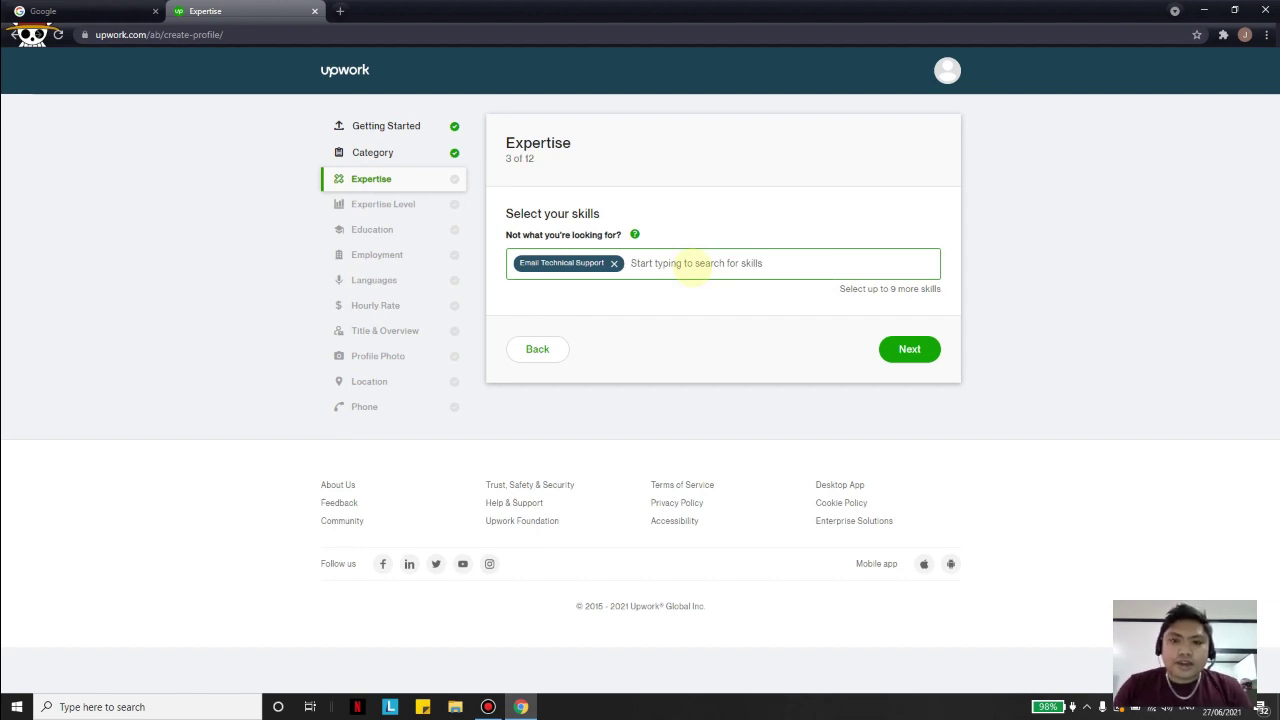
{"action": "type", "text": "of"}
{"action": "left_click", "coordinate": [674, 318]}
{"action": "type", "text": "office admin"}
{"action": "key", "text": "Return"}
{"action": "type", "text": "windows"}
{"action": "left_click", "coordinate": [574, 332]}
{"action": "type", "text": "windows"}
{"action": "left_click", "coordinate": [575, 432]}
Add Technical Advisor, Computer Skills, Software & Technology, Software Configuration Management, Computer Hardware; choose Intermediate.
{"action": "type", "text": "technical advisor"}
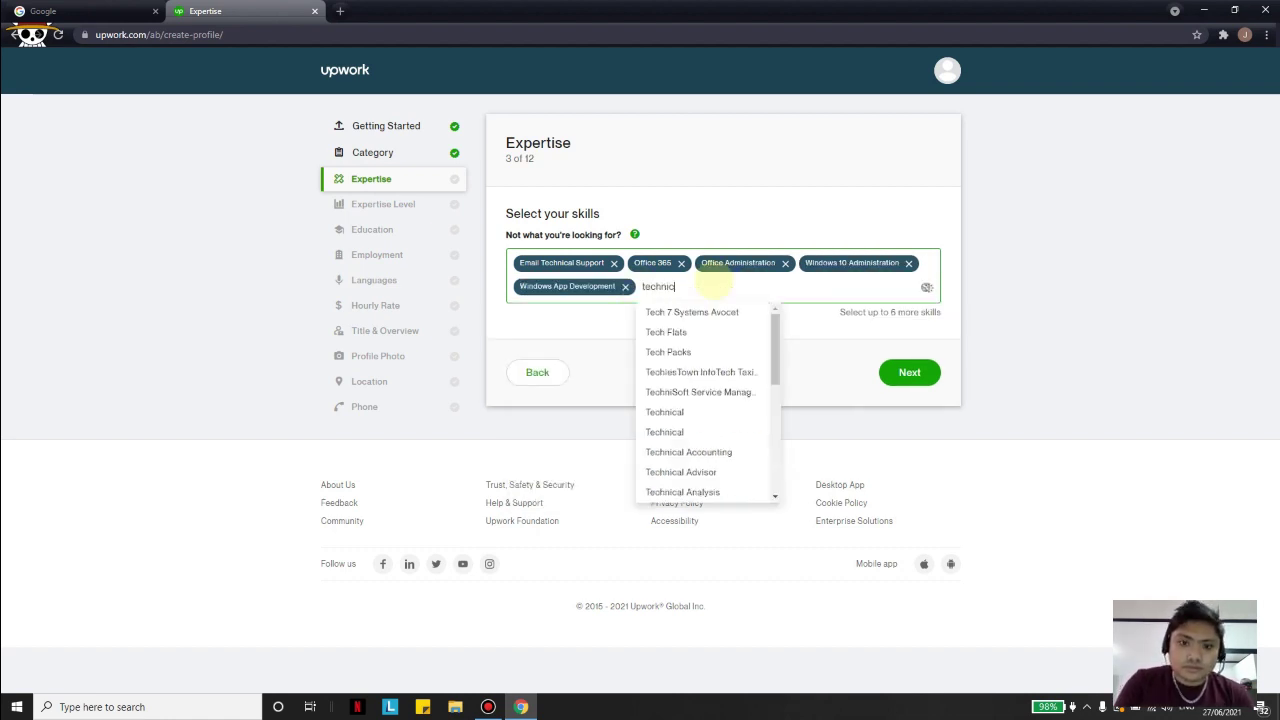
{"action": "key", "text": "Return"}
{"action": "type", "text": "computer"}
{"action": "scroll", "coordinate": [800, 330], "scroll_direction": "down", "scroll_amount": 1}
{"action": "left_click", "coordinate": [805, 303]}
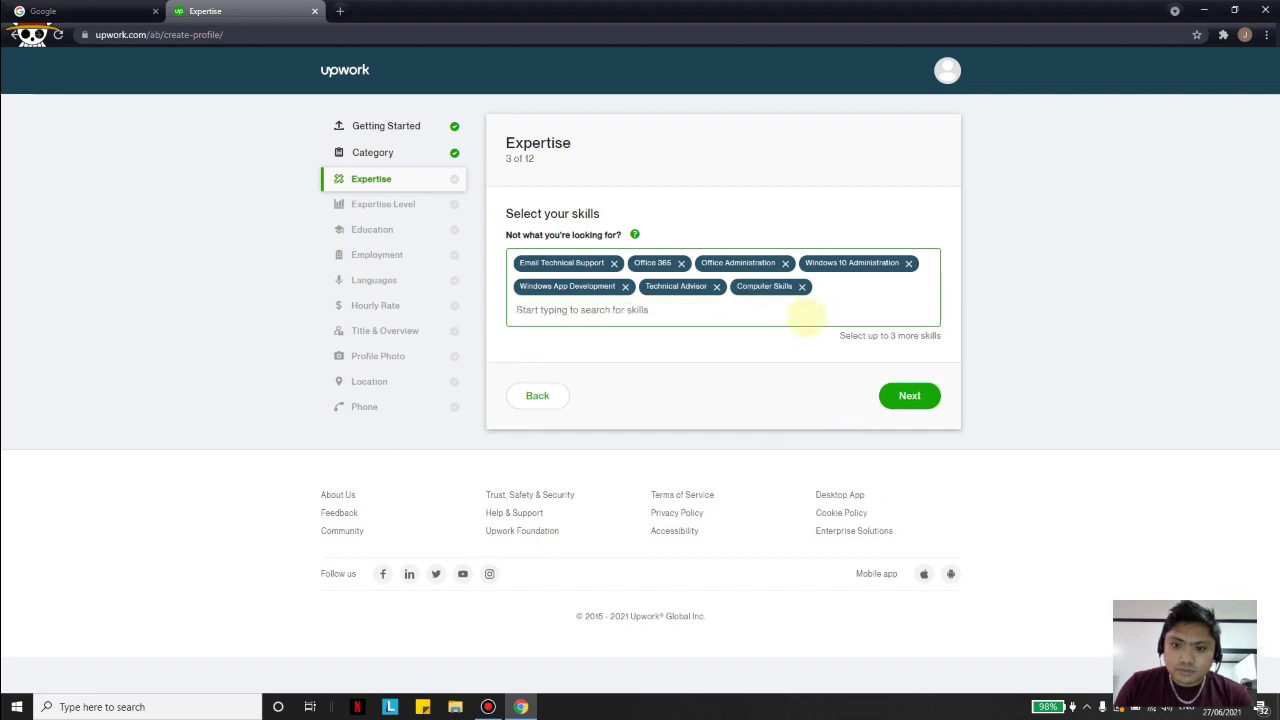
{"action": "type", "text": "software"}
{"action": "key", "text": "Return"}
{"action": "type", "text": "software"}
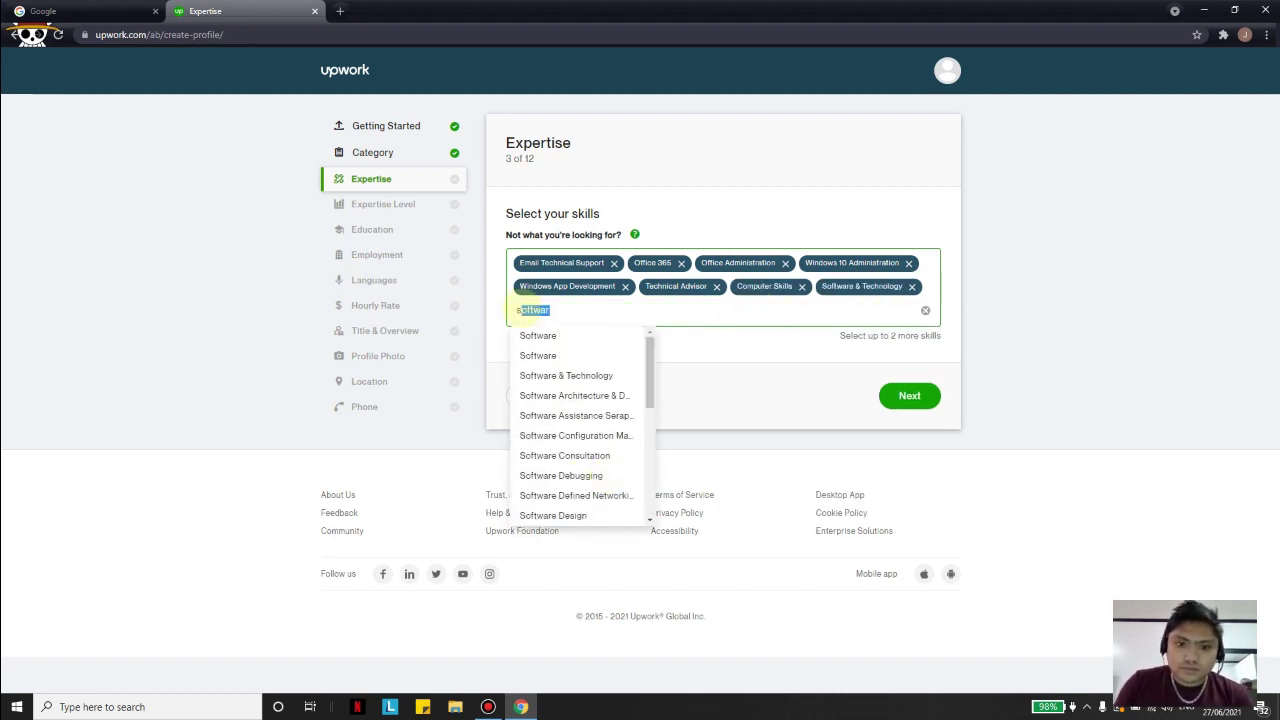
{"action": "left_click", "coordinate": [575, 432]}
{"action": "type", "text": "hardware"}
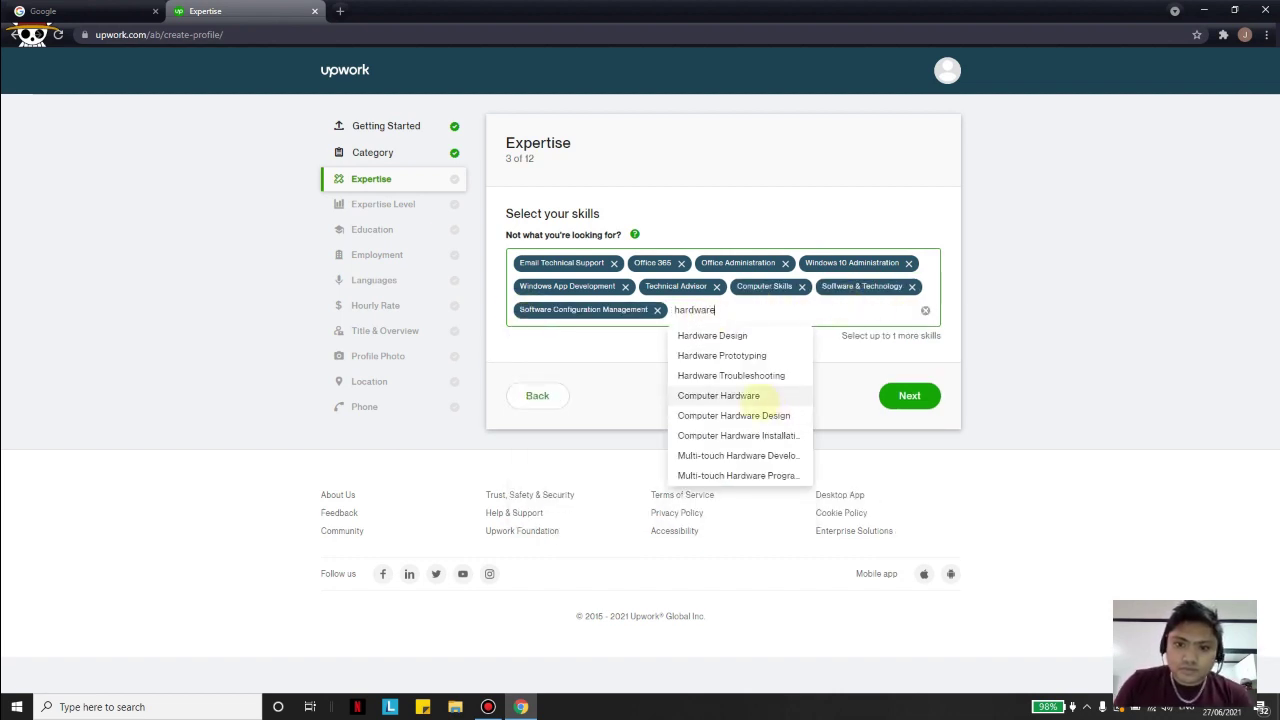
{"action": "left_click", "coordinate": [750, 395]}
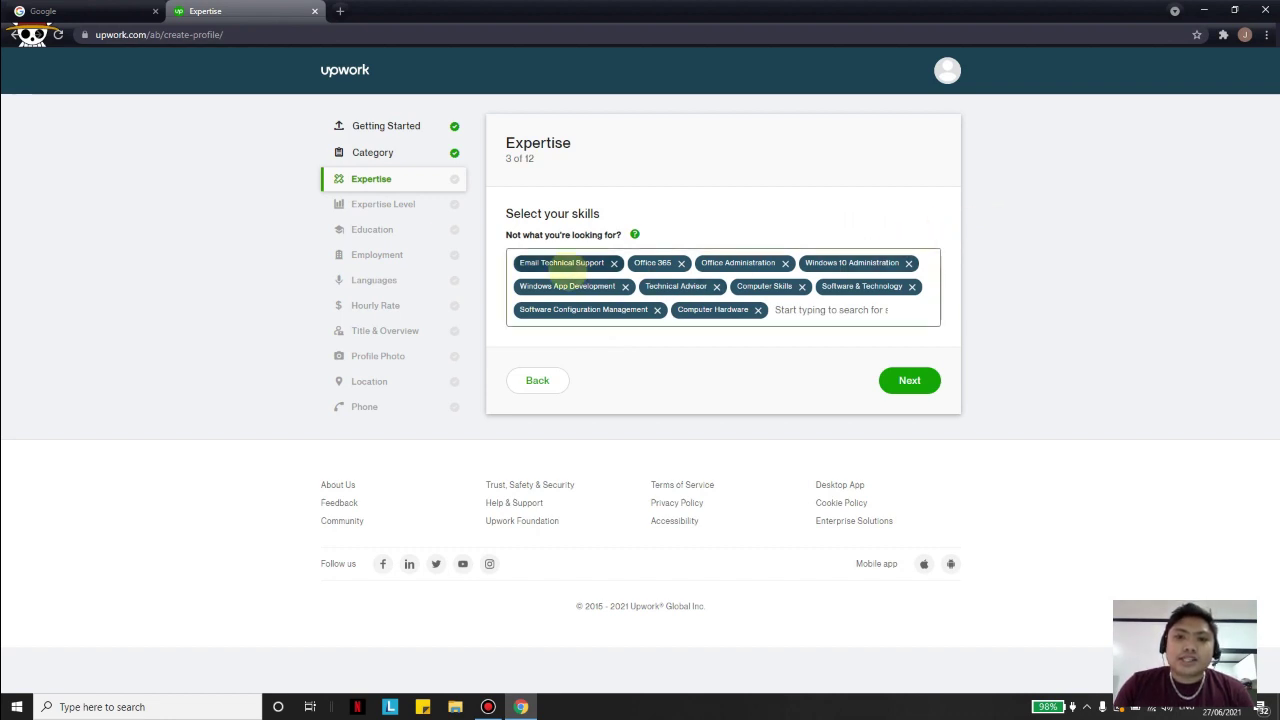
{"action": "left_click", "coordinate": [909, 380]}
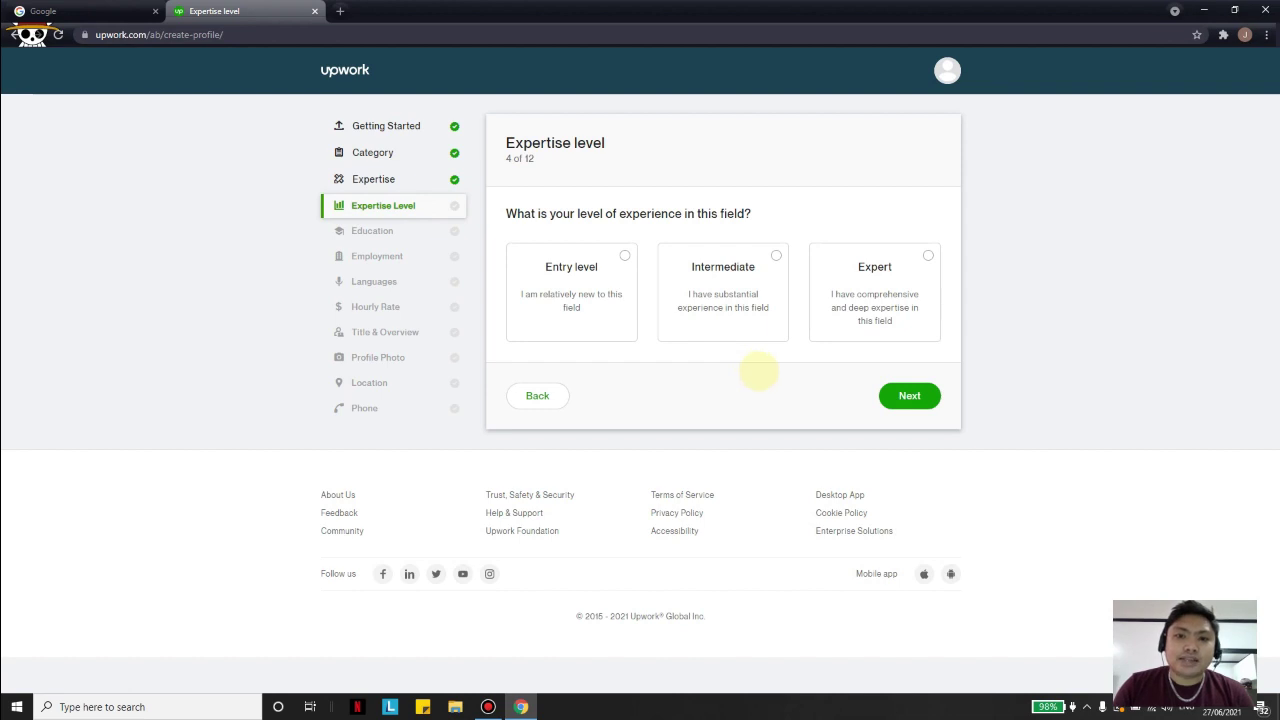
{"action": "left_click", "coordinate": [762, 262]}
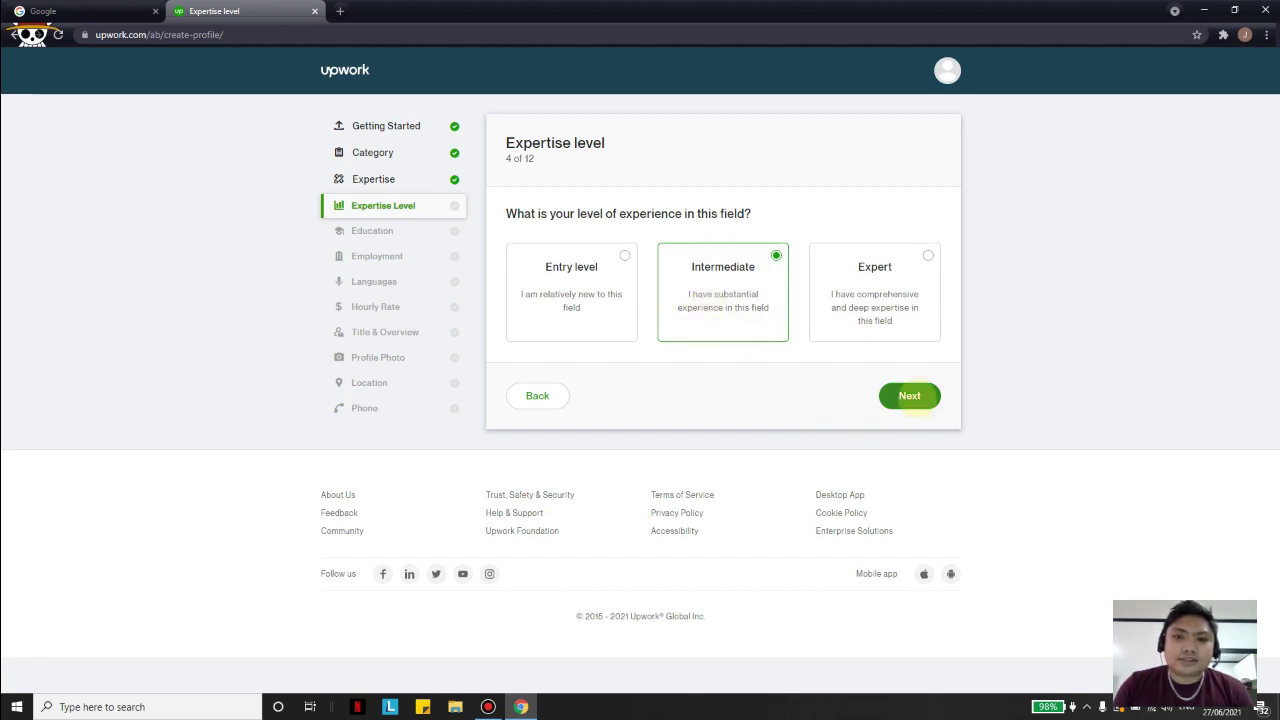
Confirm Intermediate experience level and move on to the Education step.
{"action": "left_click", "coordinate": [909, 396]}
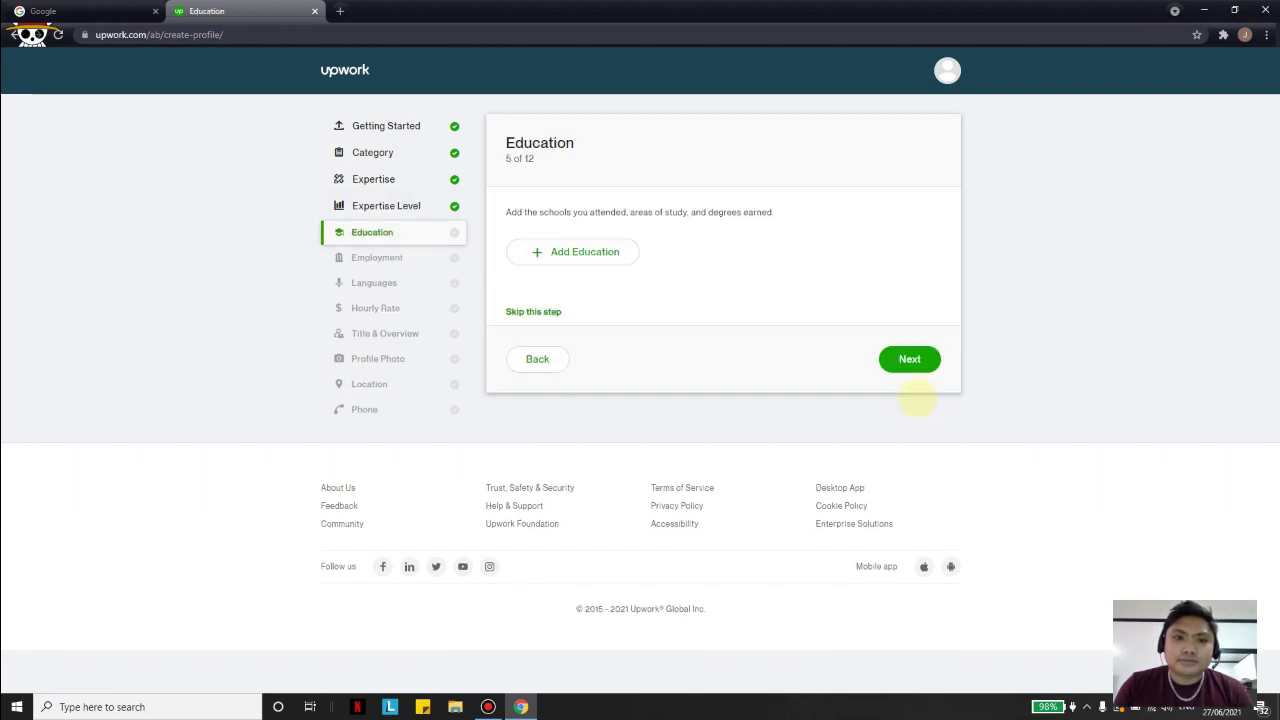
Enter Central Philippine State University, Computer Technology, Bachelor of Computer Applications in the education form.
{"action": "left_click", "coordinate": [565, 252]}
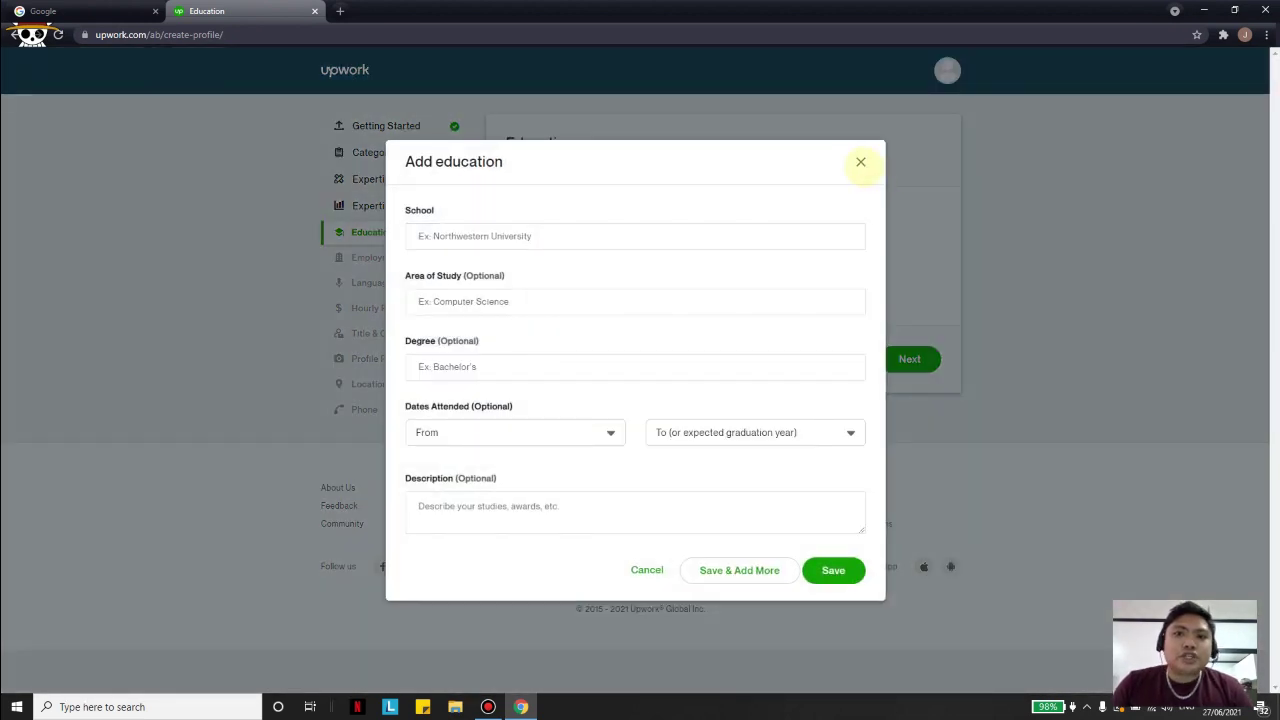
{"action": "left_click", "coordinate": [860, 163]}
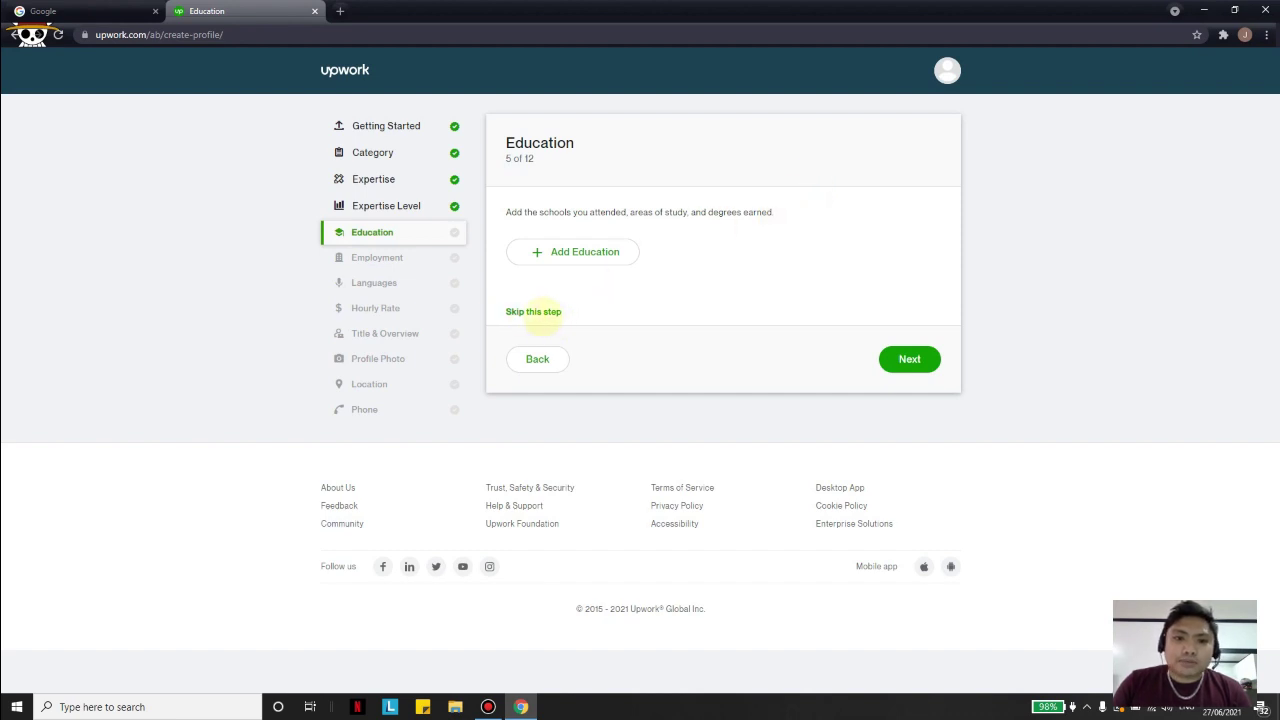
{"action": "left_click", "coordinate": [533, 311]}
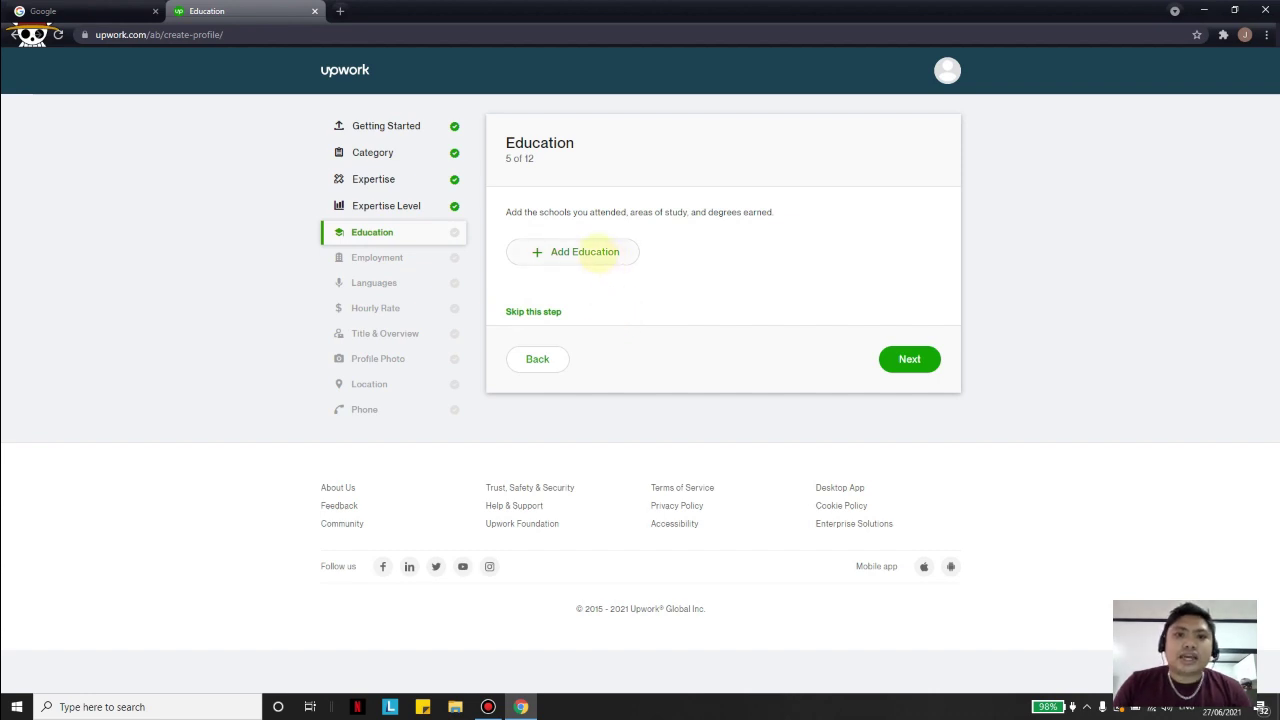
{"action": "left_click", "coordinate": [598, 252]}
{"action": "left_click", "coordinate": [534, 237]}
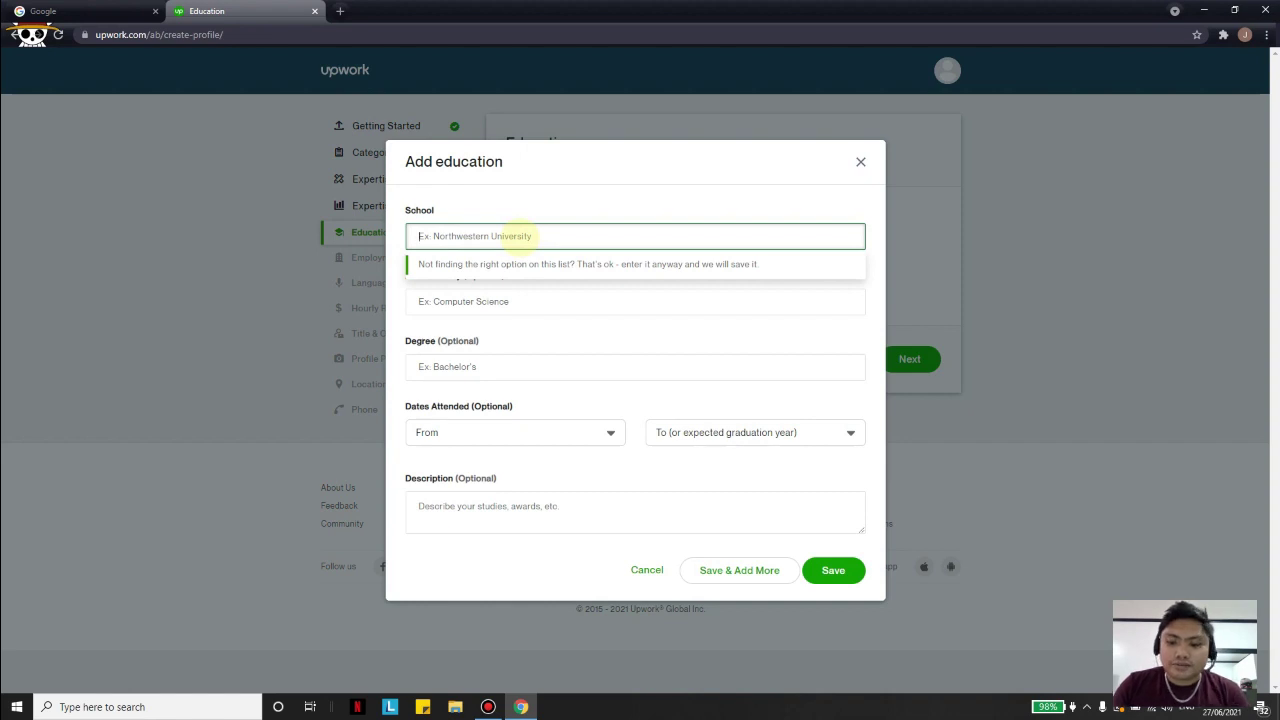
{"action": "type", "text": "Central Philippine State Uni"}
{"action": "type", "text": "versity"}
{"action": "left_click", "coordinate": [460, 300]}
{"action": "type", "text": "Computer Technology"}
{"action": "left_click", "coordinate": [485, 366]}
{"action": "type", "text": "Bachelor of Computer Applications"}
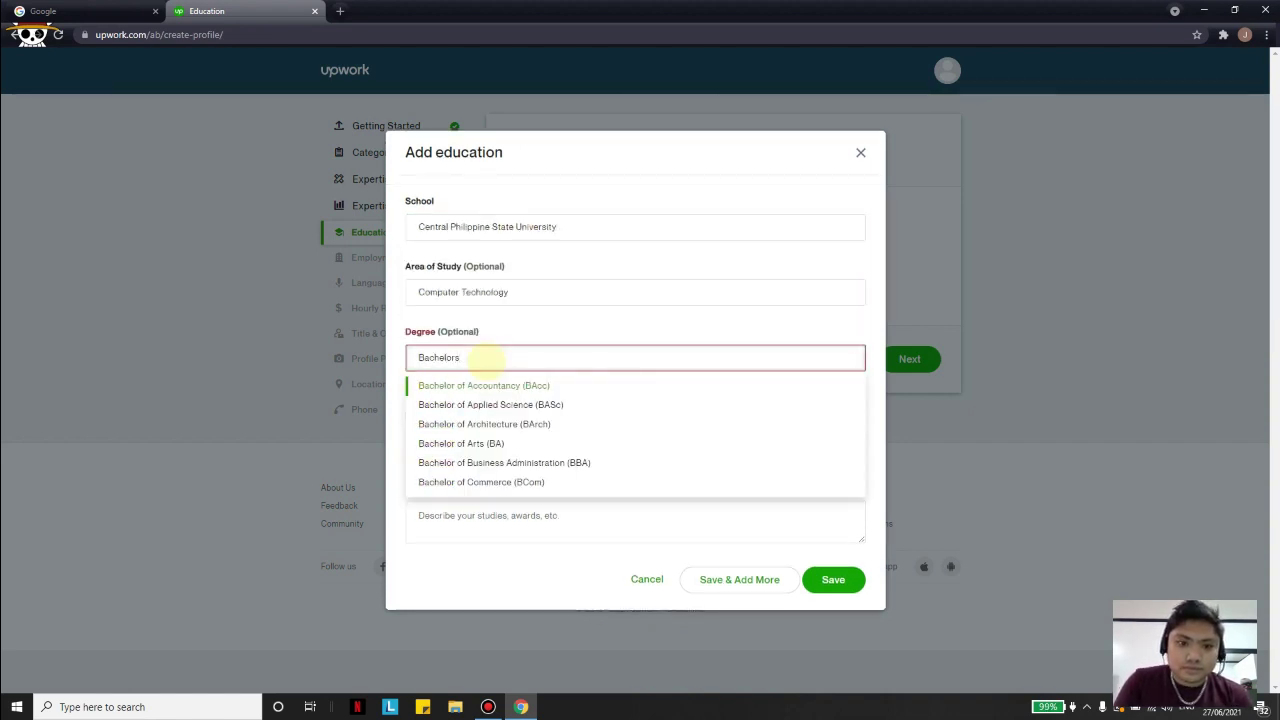
Set the education dates from 2012 to 2016.
{"action": "left_click", "coordinate": [605, 432]}
{"action": "scroll", "coordinate": [560, 545], "scroll_direction": "down", "scroll_amount": 3}
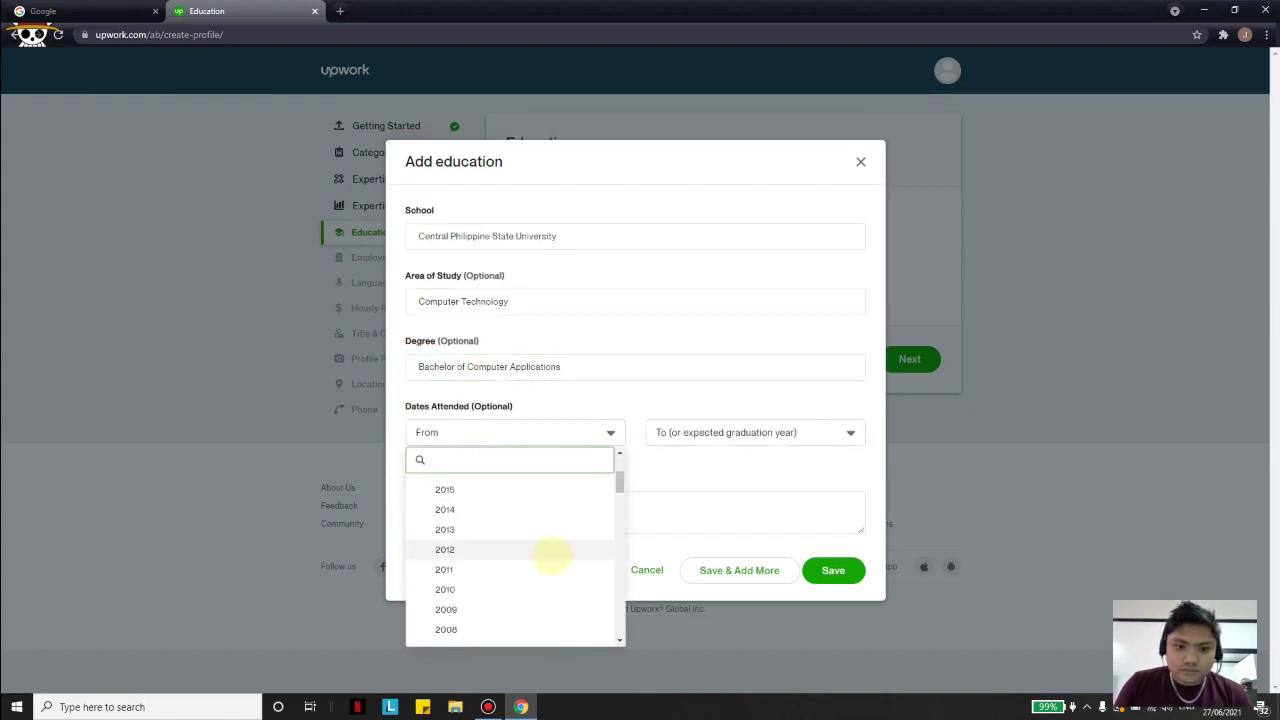
{"action": "left_click", "coordinate": [551, 549]}
{"action": "left_click", "coordinate": [737, 432]}
{"action": "scroll", "coordinate": [720, 560], "scroll_direction": "down", "scroll_amount": 3}
{"action": "left_click", "coordinate": [720, 569]}
{"action": "left_click", "coordinate": [548, 512]}
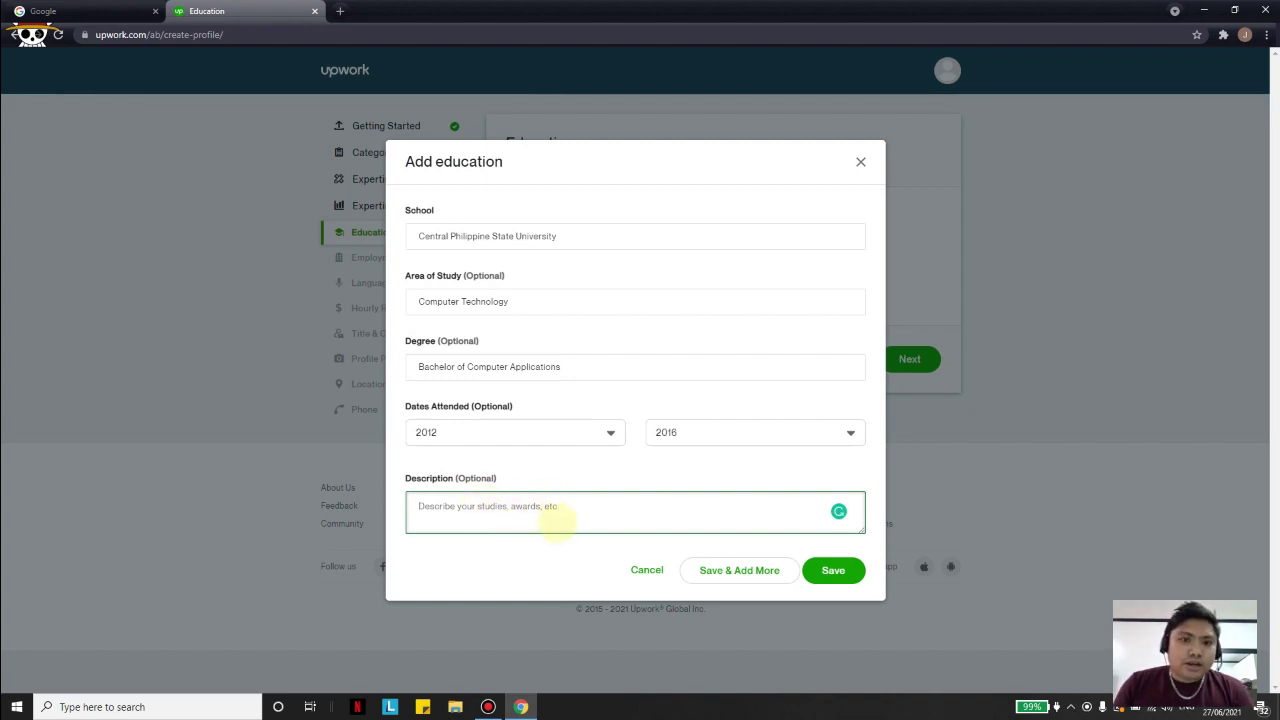
{"action": "left_click", "coordinate": [531, 582]}
Write the computer networking and electronics description, save the entry and continue.
{"action": "left_click", "coordinate": [537, 300]}
{"action": "left_click", "coordinate": [646, 363]}
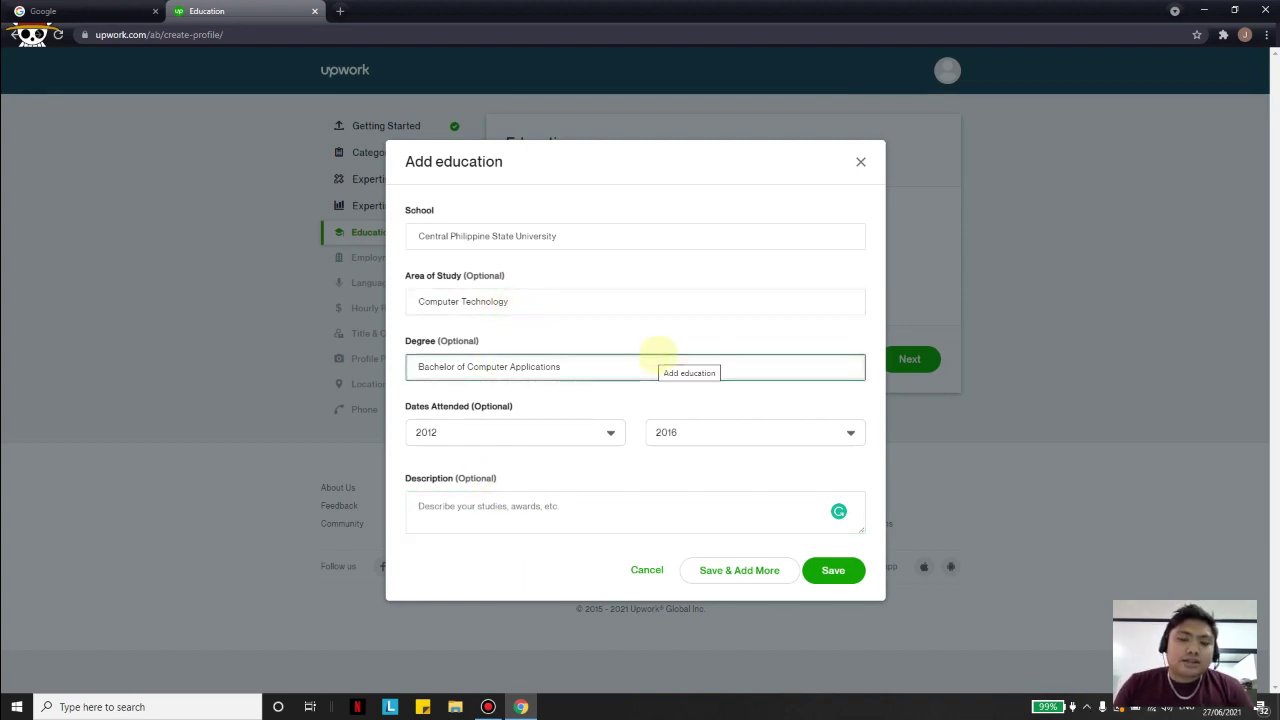
{"action": "left_click", "coordinate": [469, 515]}
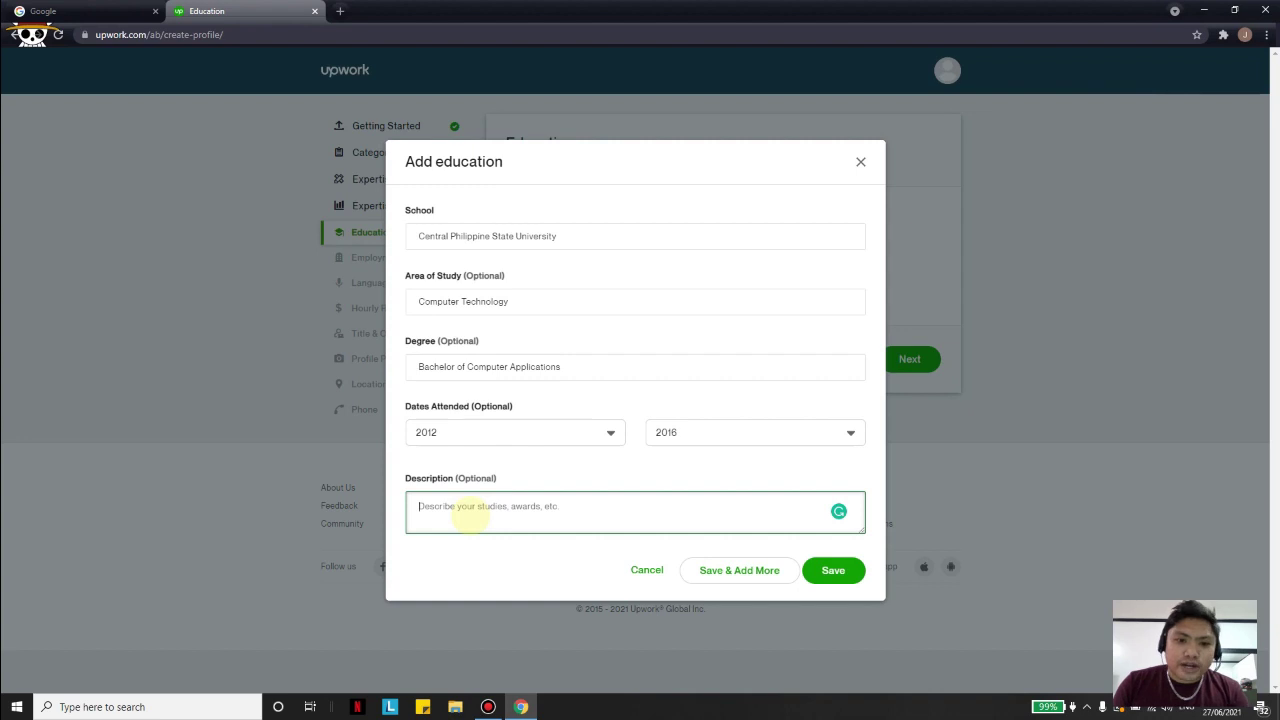
{"action": "type", "text": "Provides knowledge and skills in computer networking, electronics, product design, computer circuits, and word processing."}
{"action": "left_click", "coordinate": [530, 547]}
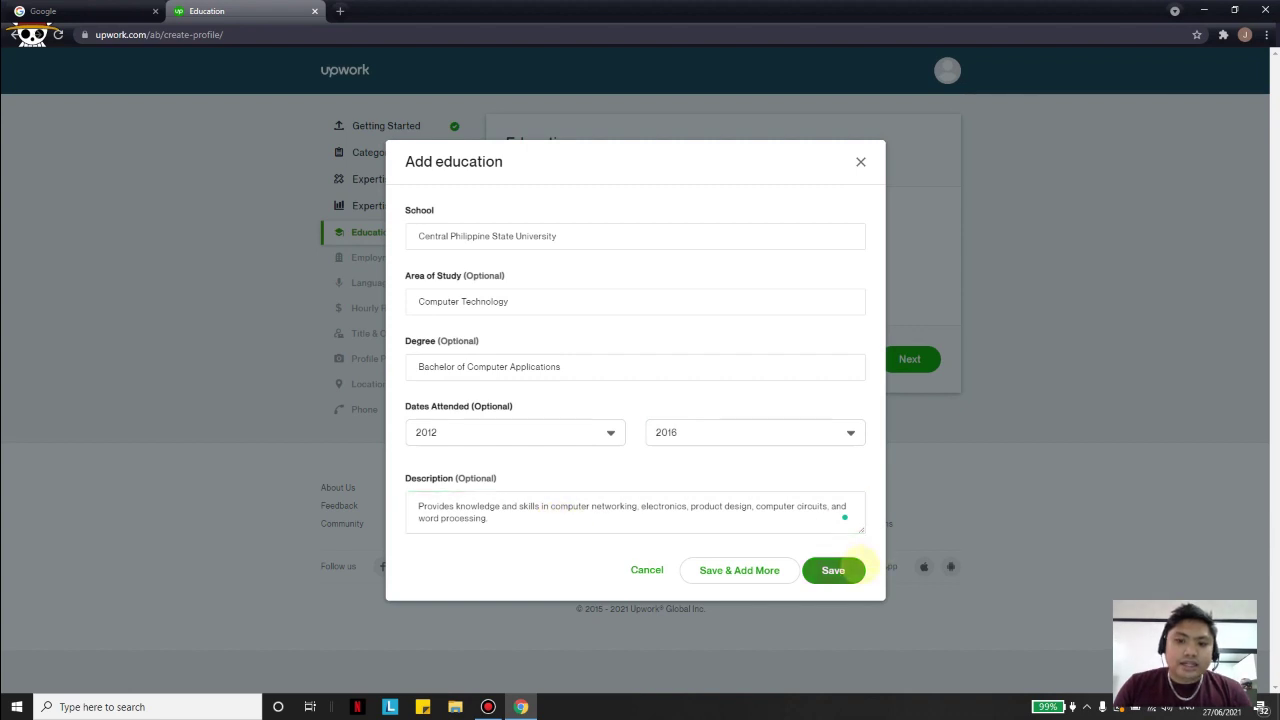
{"action": "left_click", "coordinate": [833, 570]}
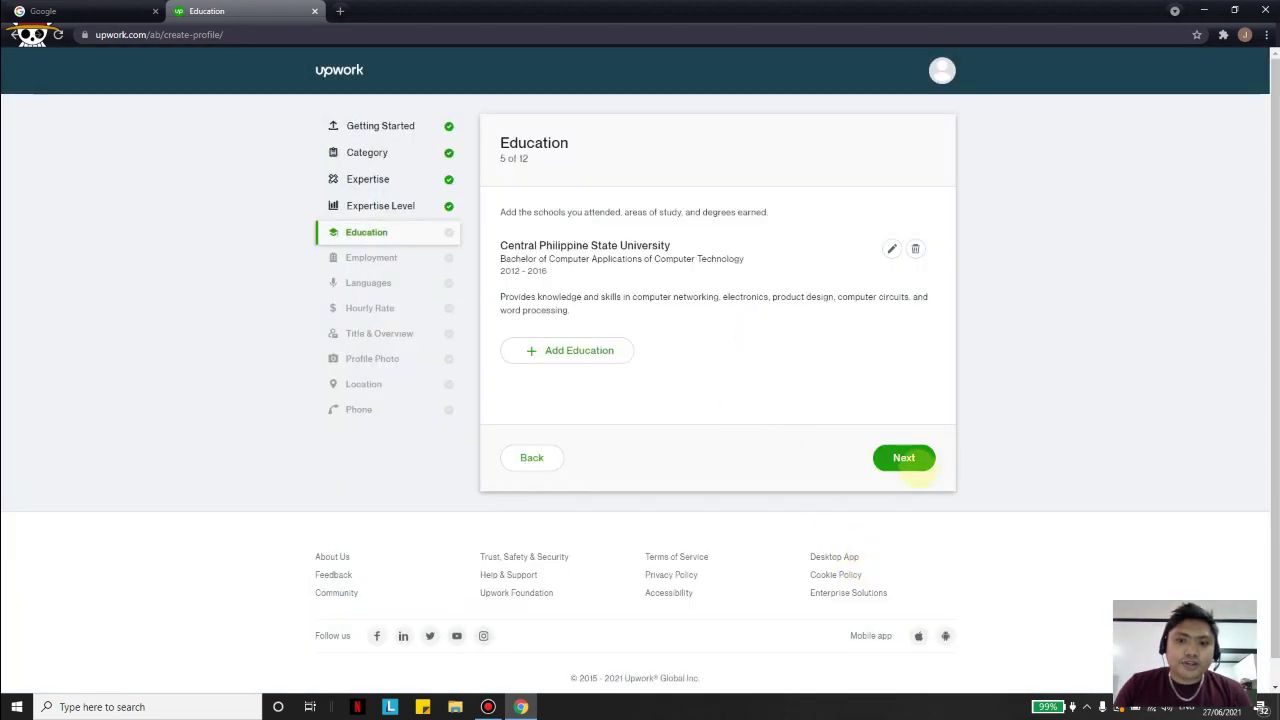
{"action": "left_click", "coordinate": [906, 461]}
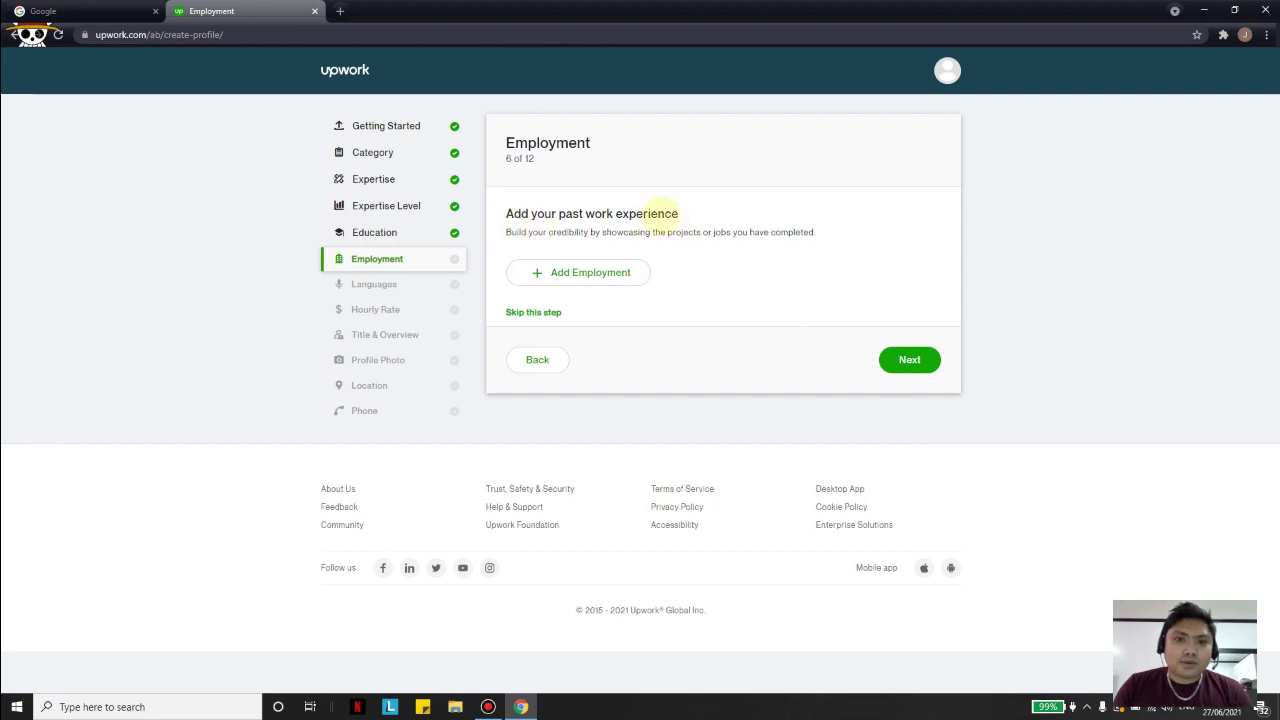
Add an employment entry for Concentrix in Cebu as Technical Support.
{"action": "left_click", "coordinate": [588, 272]}
{"action": "left_click", "coordinate": [478, 166]}
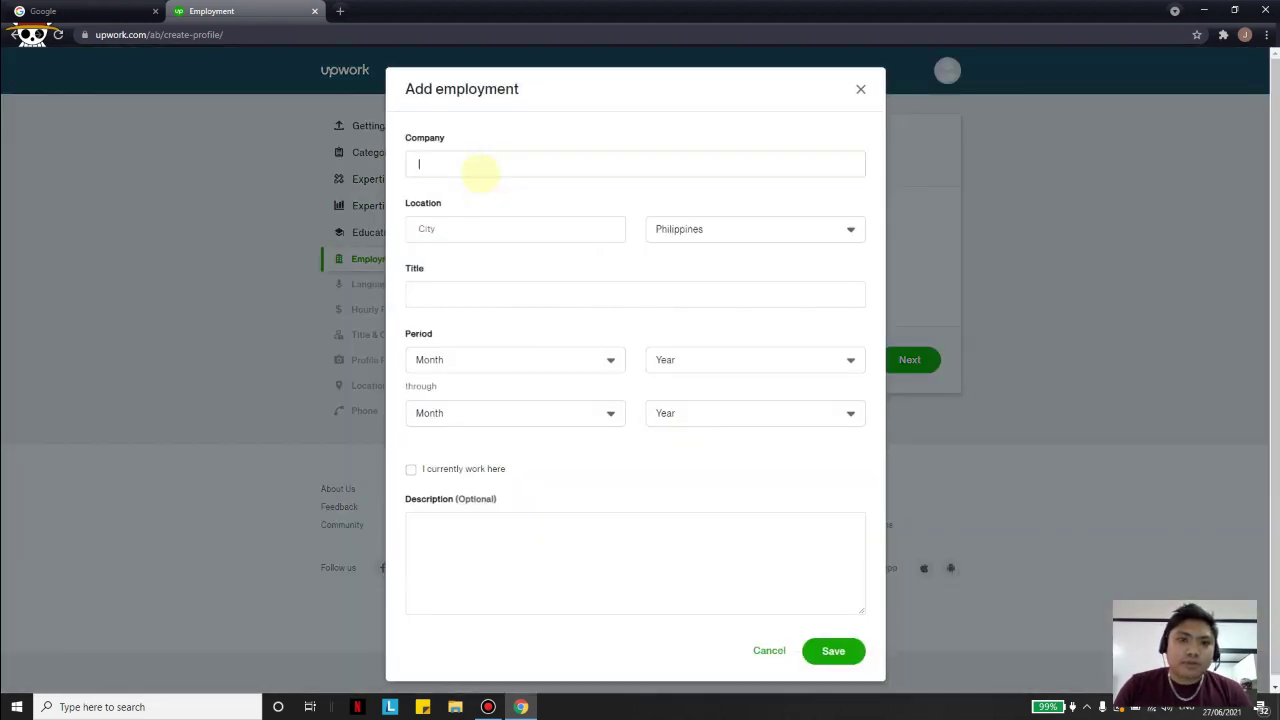
{"action": "type", "text": "Concent"}
{"action": "left_click", "coordinate": [440, 191]}
{"action": "left_click", "coordinate": [471, 229]}
{"action": "type", "text": "Cebu"}
{"action": "left_click", "coordinate": [466, 290]}
{"action": "type", "text": "Technical Support"}
{"action": "left_click", "coordinate": [500, 359]}
Set the employment period from March 2017 to July 2020.
{"action": "left_click", "coordinate": [457, 417]}
{"action": "left_click", "coordinate": [757, 359]}
{"action": "left_click", "coordinate": [685, 490]}
{"action": "left_click", "coordinate": [515, 412]}
{"action": "left_click", "coordinate": [430, 583]}
{"action": "left_click", "coordinate": [755, 412]}
{"action": "left_click", "coordinate": [671, 470]}
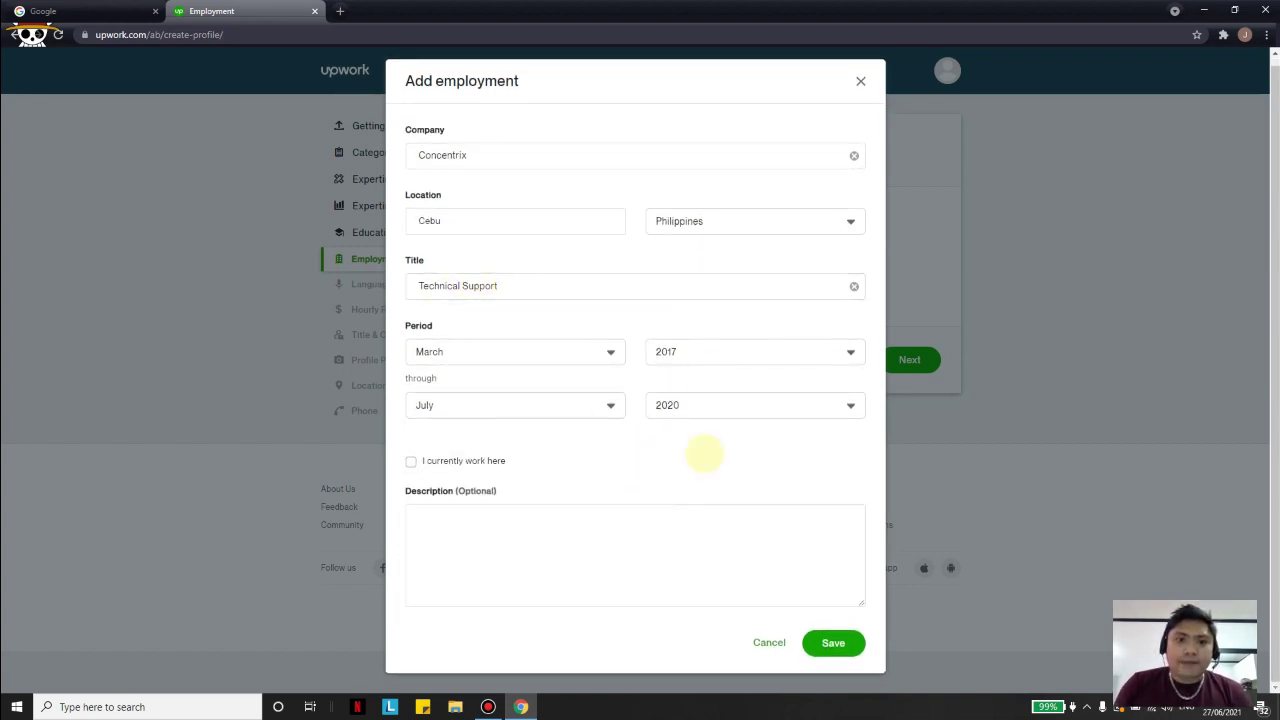
Describe the computer repair and technical support duties, save, and continue to Languages.
{"action": "left_click", "coordinate": [604, 538]}
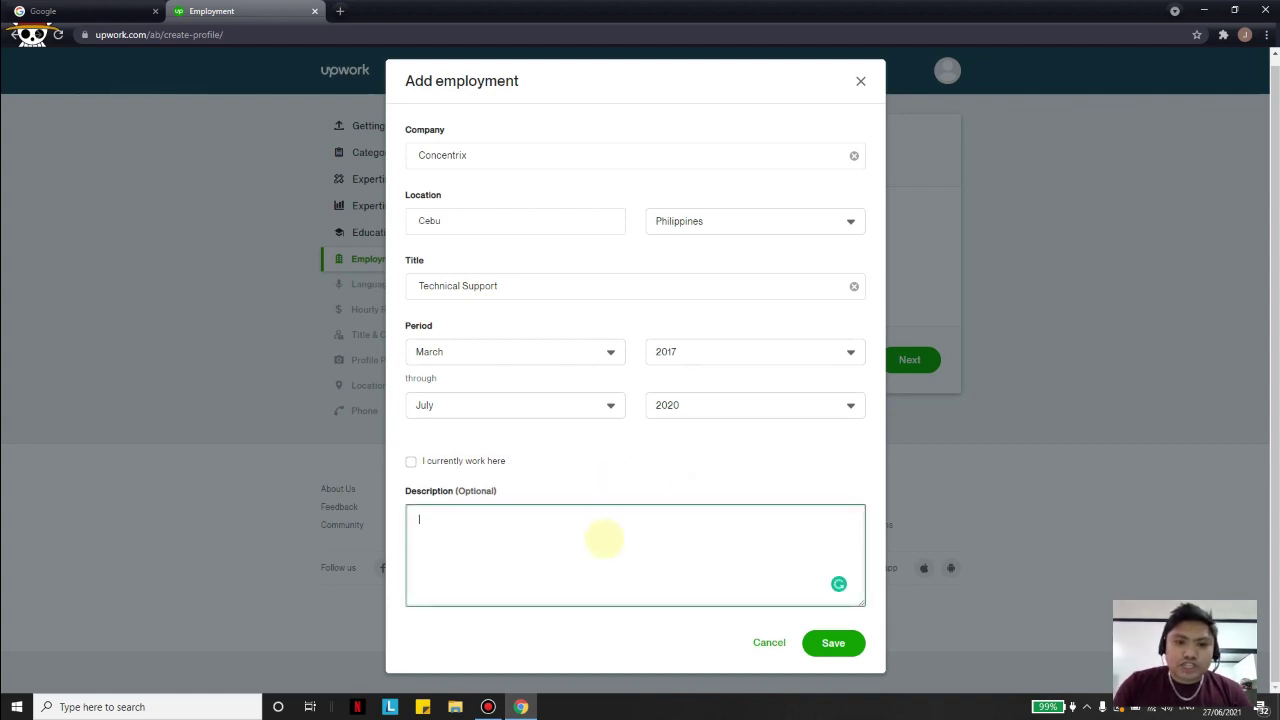
{"action": "type", "text": "Manages, maintains and repair softwarer"}
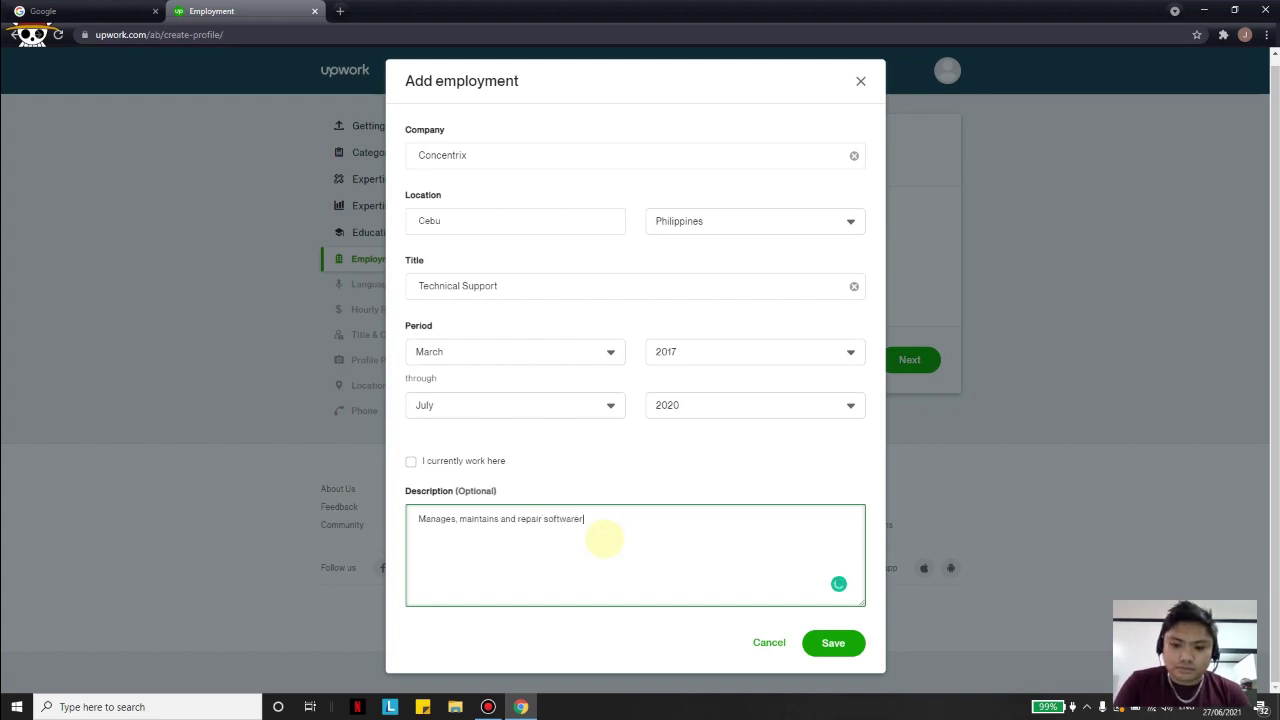
{"action": "key", "text": "BackSpace"}
{"action": "type", "text": "computer issue"}
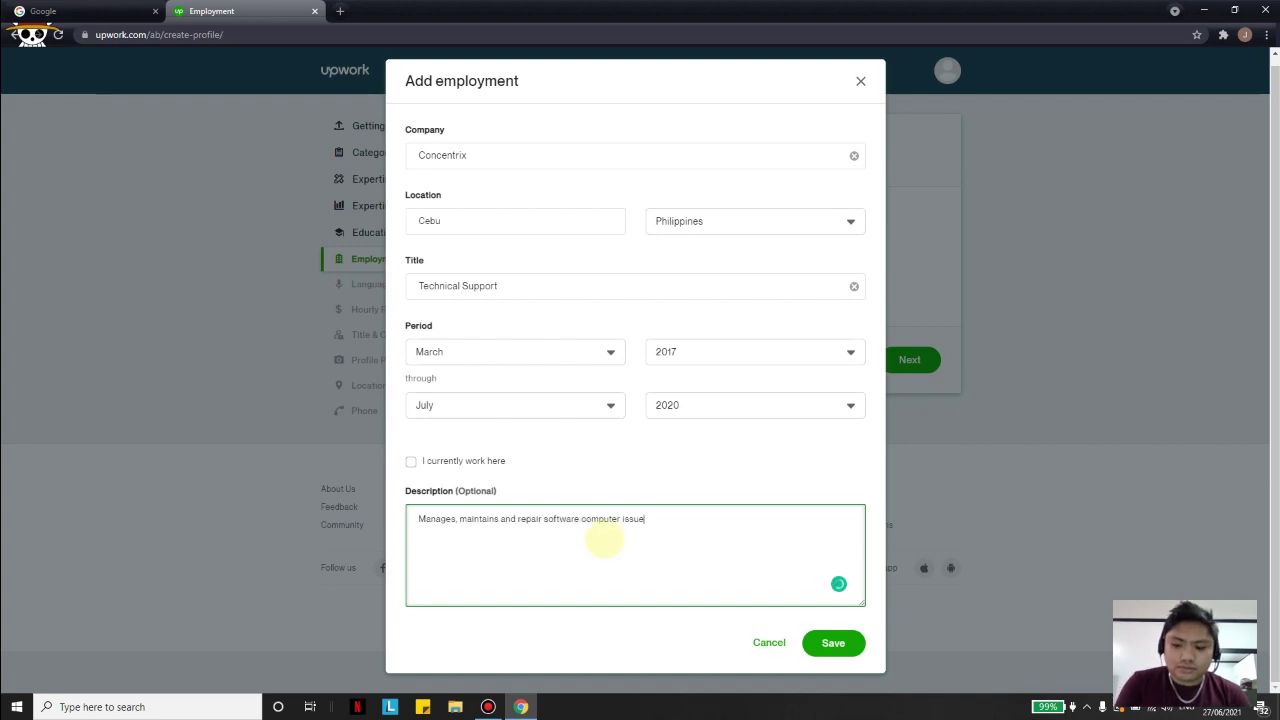
{"action": "type", "text": "s. Resolves technical issues"}
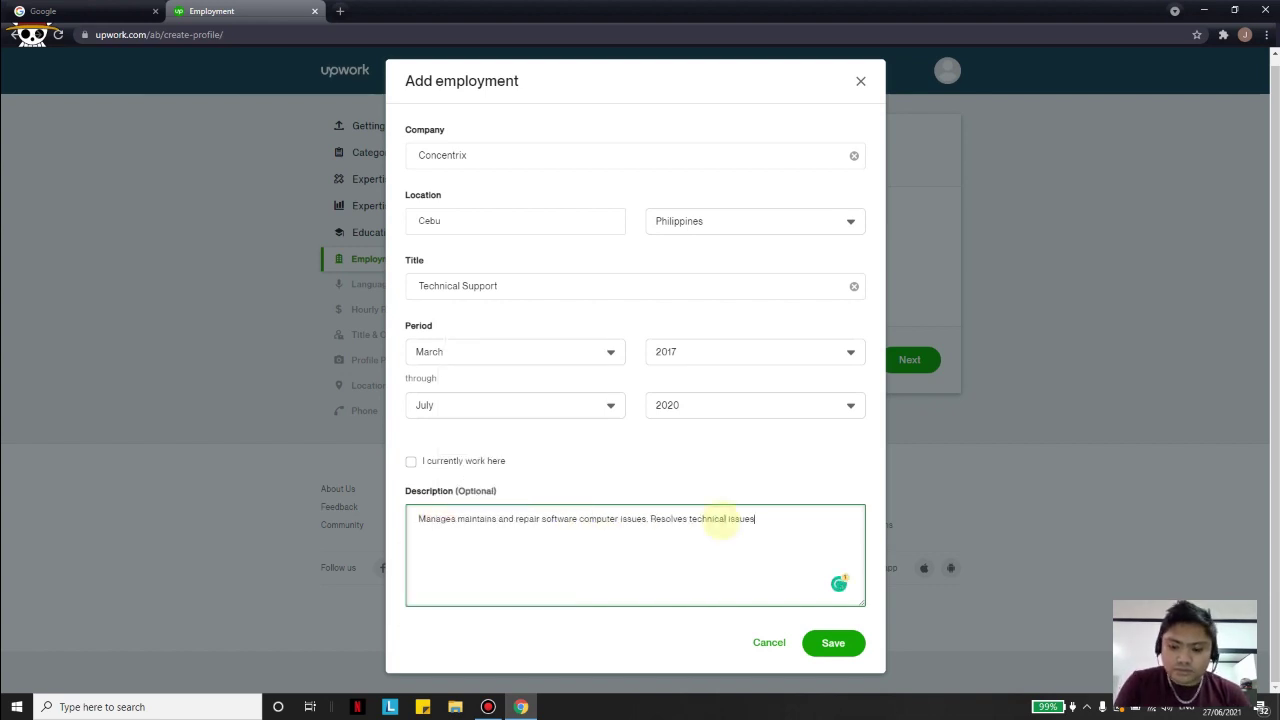
{"action": "type", "text": " concerning customer's accounts or company software infrastructures."}
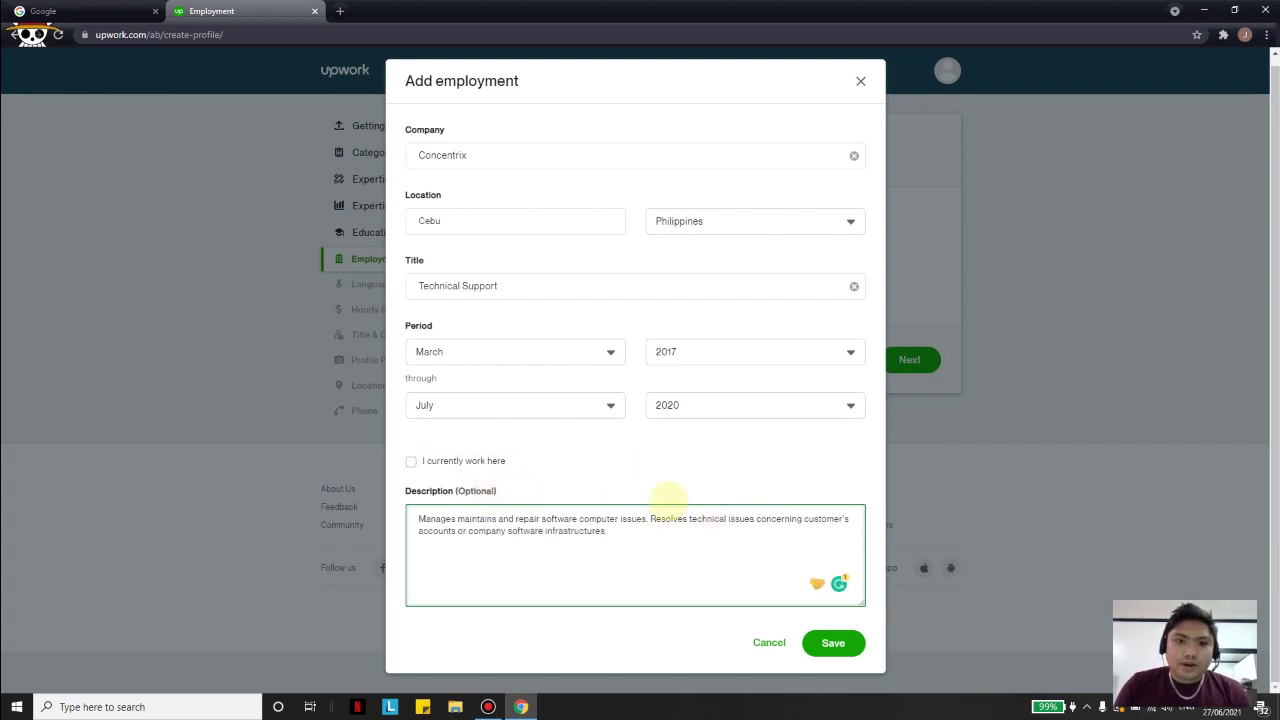
{"action": "left_click", "coordinate": [833, 643]}
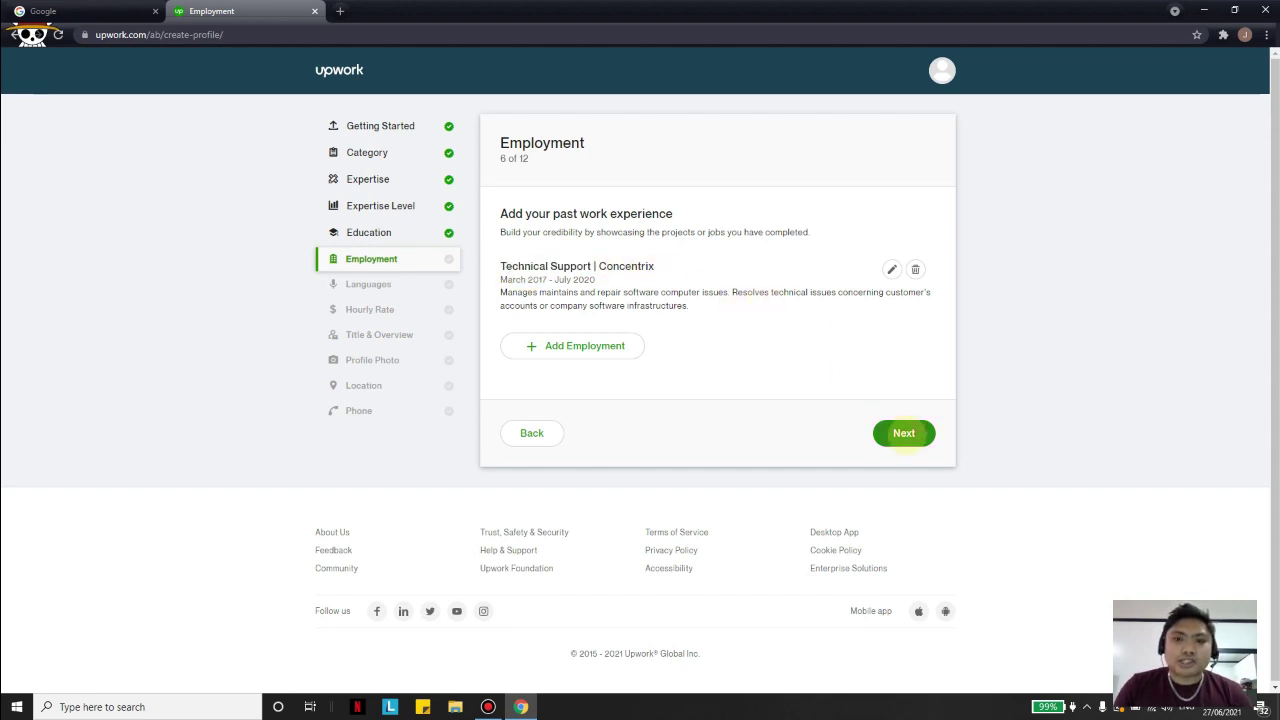
{"action": "left_click", "coordinate": [903, 432]}
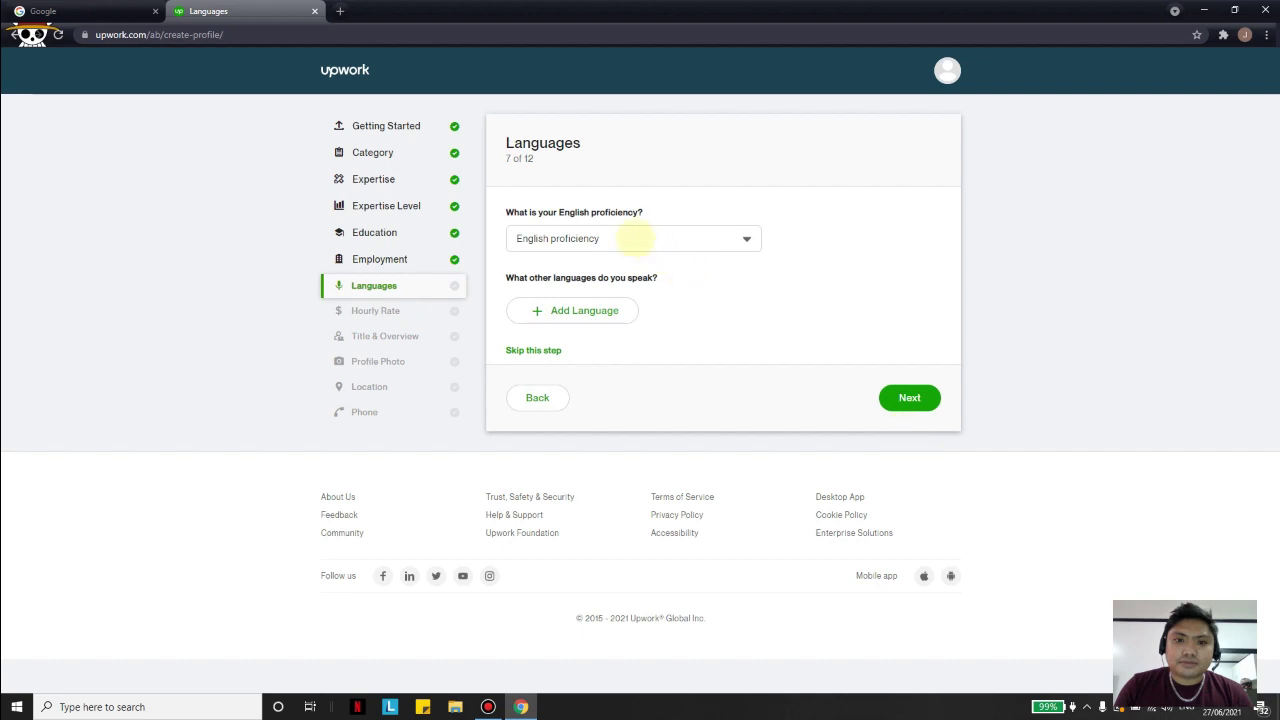
Set English to Fluent, add Tagalog at Native or Bilingual, and continue to Hourly Rate.
{"action": "left_click", "coordinate": [634, 238]}
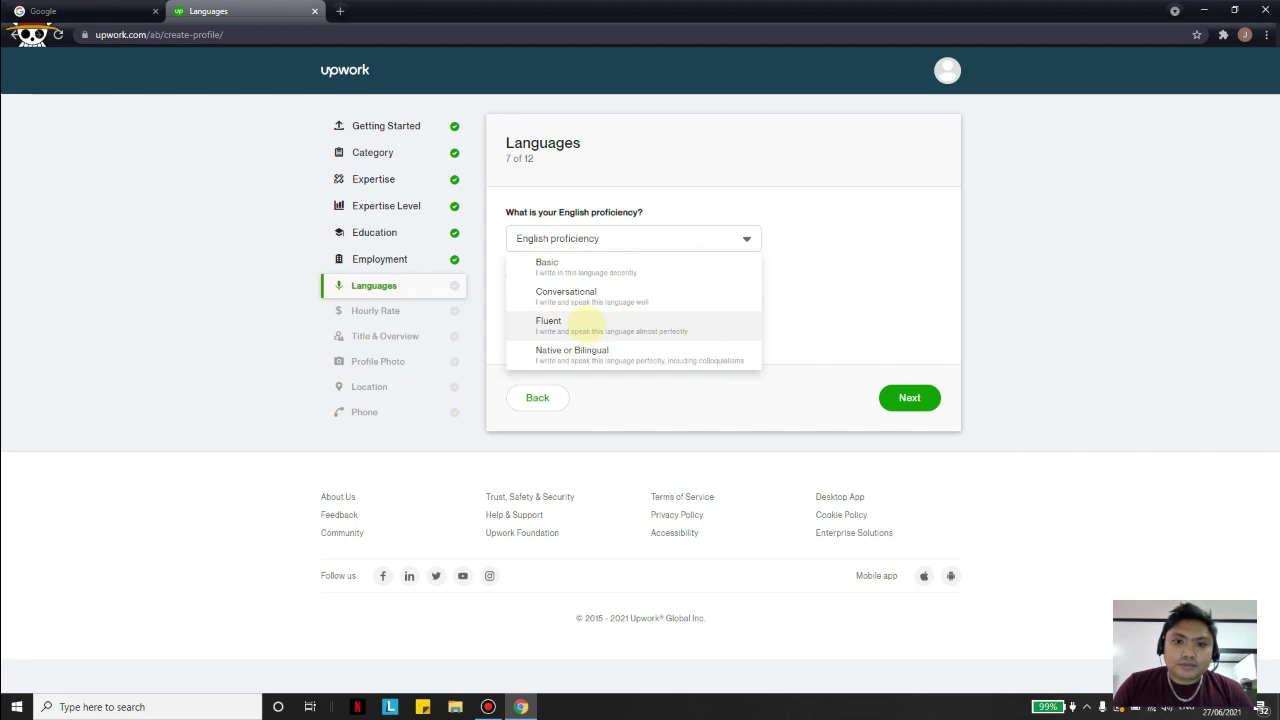
{"action": "left_click", "coordinate": [588, 323]}
{"action": "left_click", "coordinate": [605, 312]}
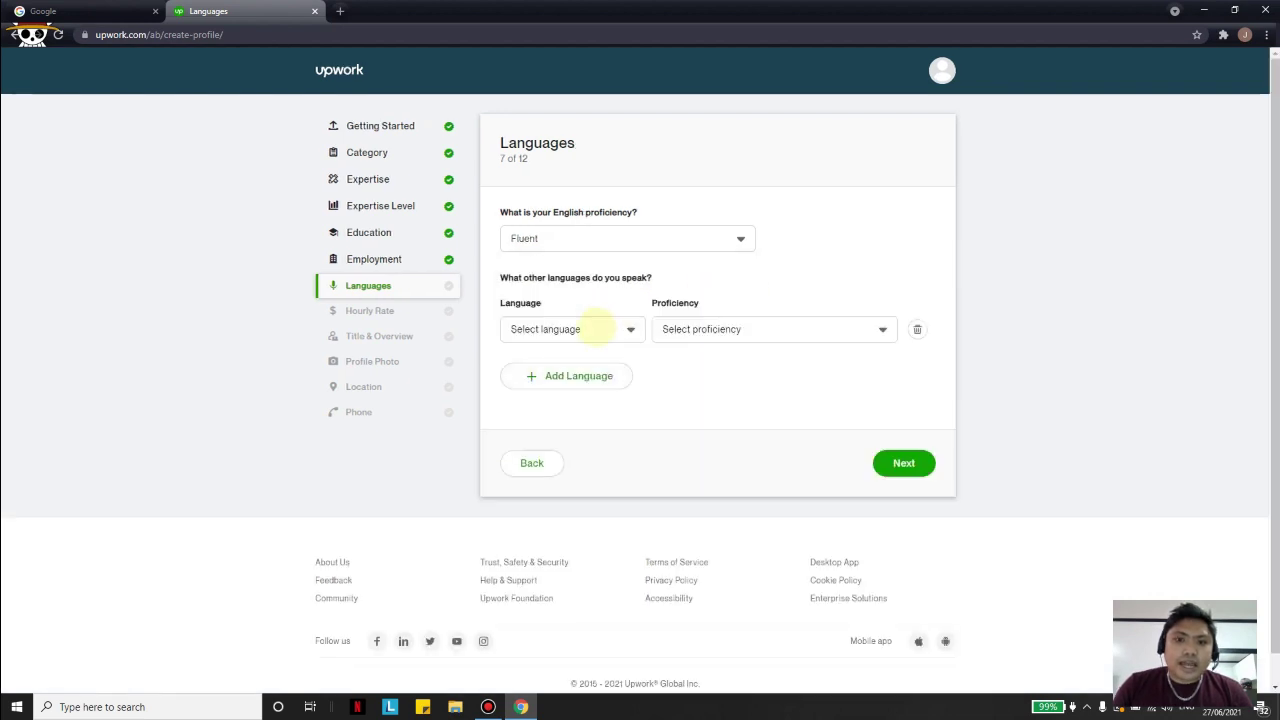
{"action": "left_click", "coordinate": [597, 328]}
{"action": "type", "text": "taga"}
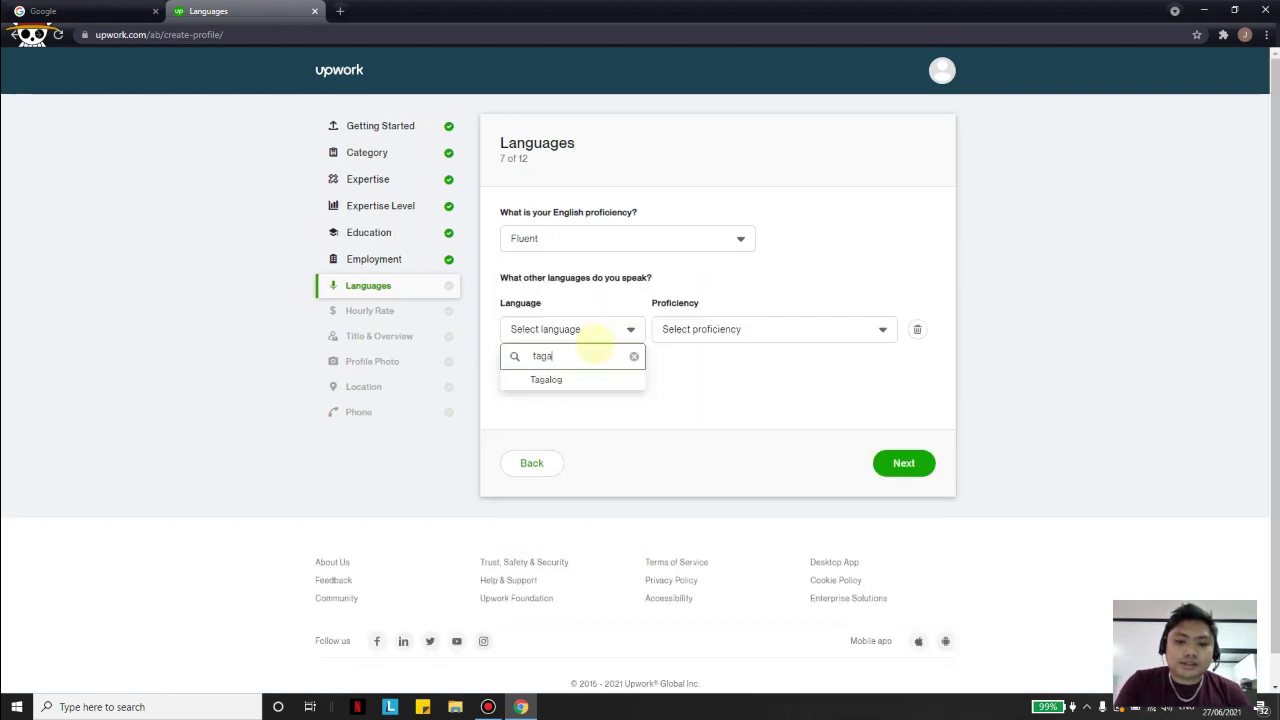
{"action": "left_click", "coordinate": [546, 379]}
{"action": "left_click", "coordinate": [755, 330]}
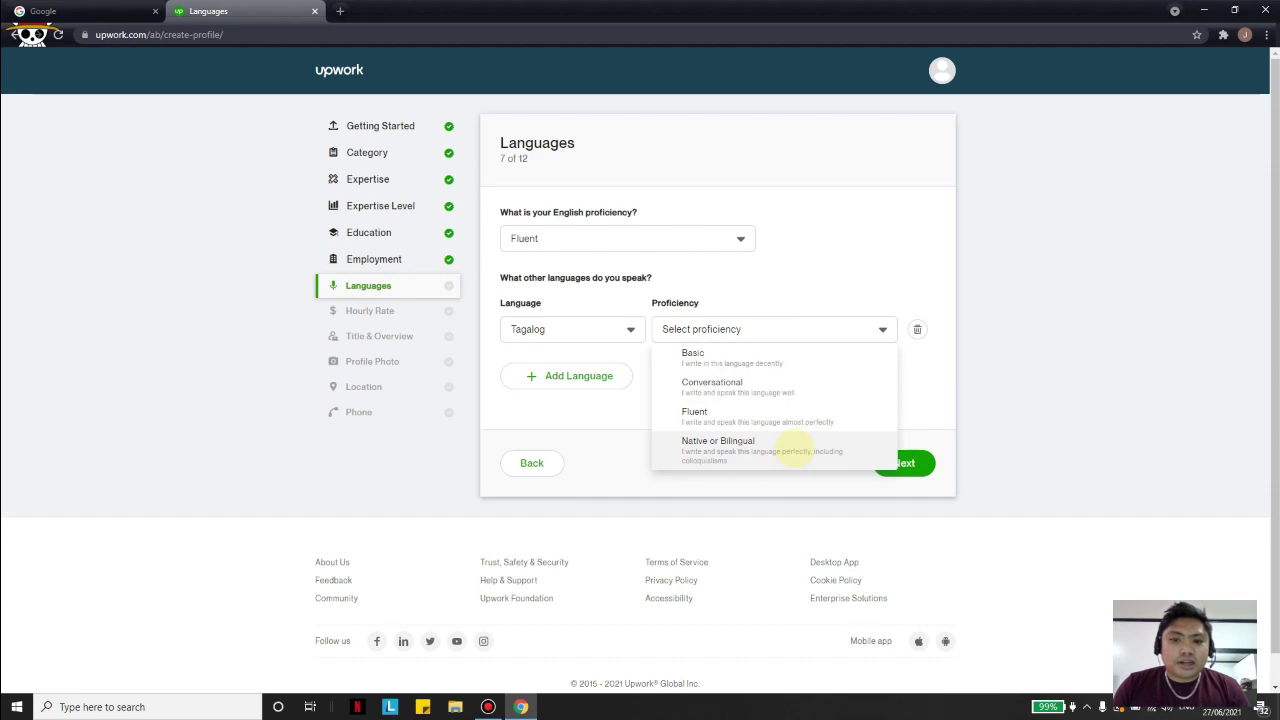
{"action": "left_click", "coordinate": [787, 447]}
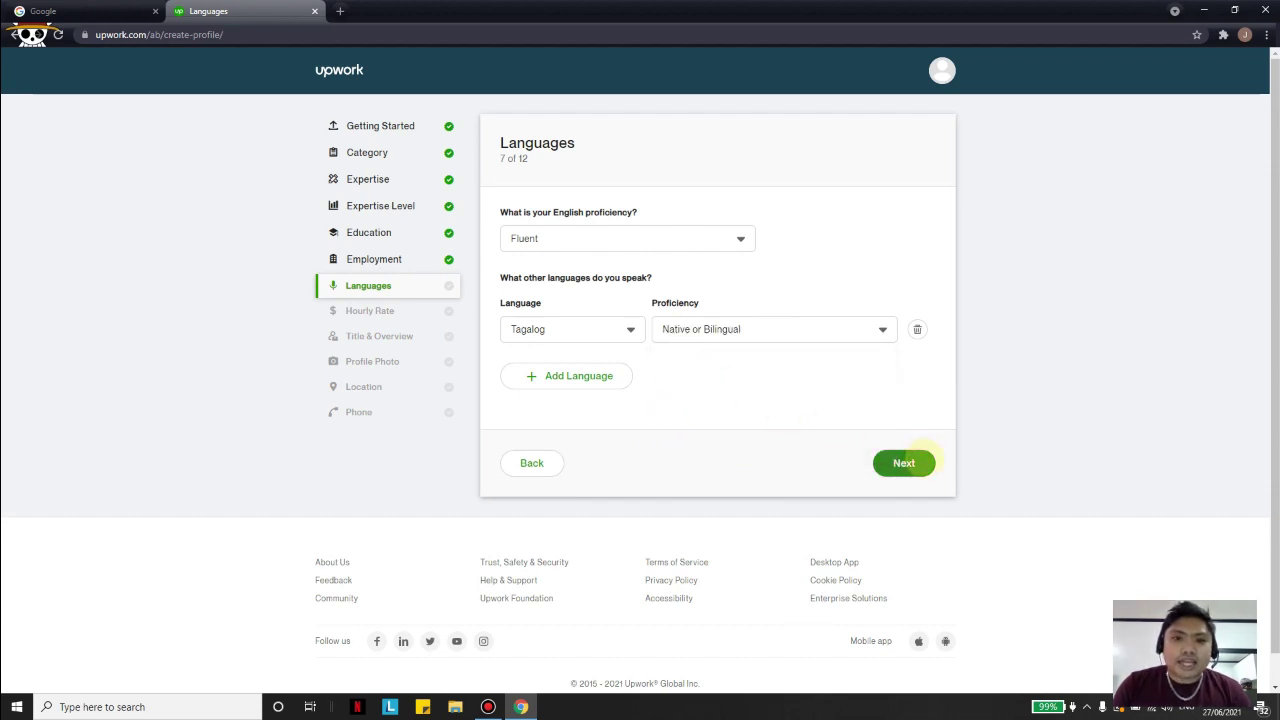
{"action": "left_click", "coordinate": [905, 462]}
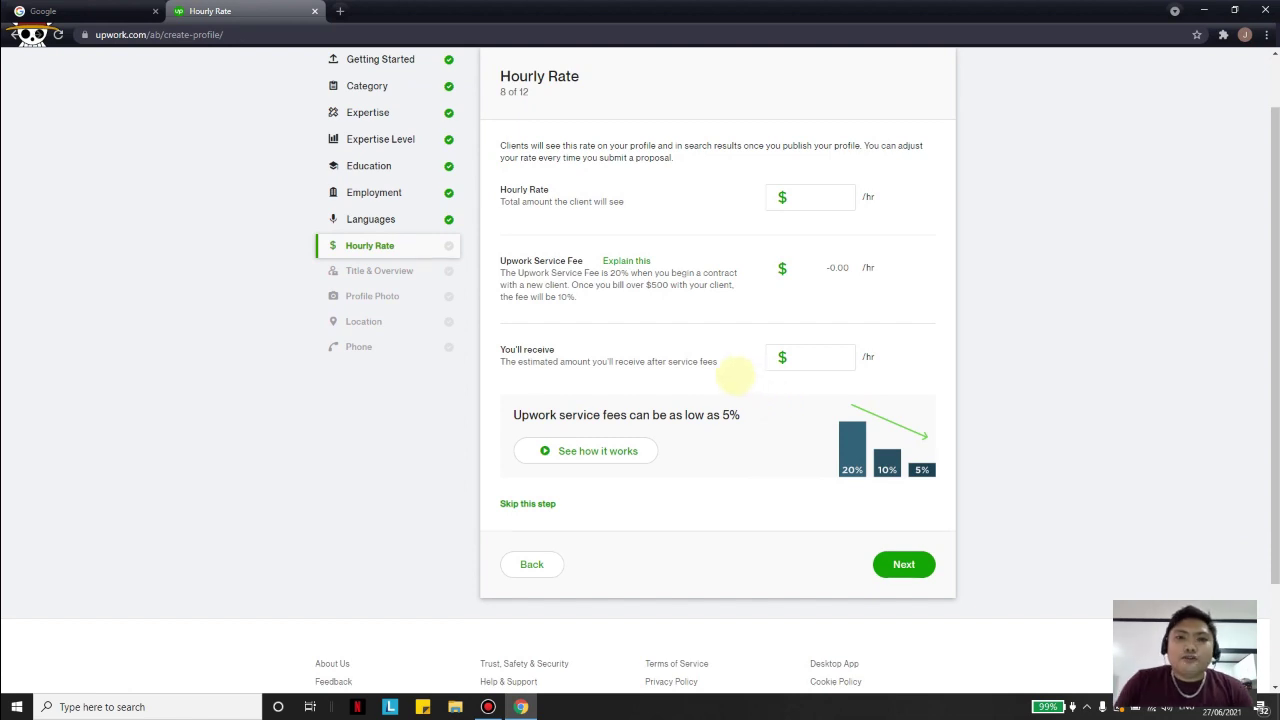
Enter a 10.00 hourly rate so the 2.00 fee and 8.00 received amounts update.
{"action": "scroll", "coordinate": [716, 370], "scroll_direction": "up", "scroll_amount": 1}
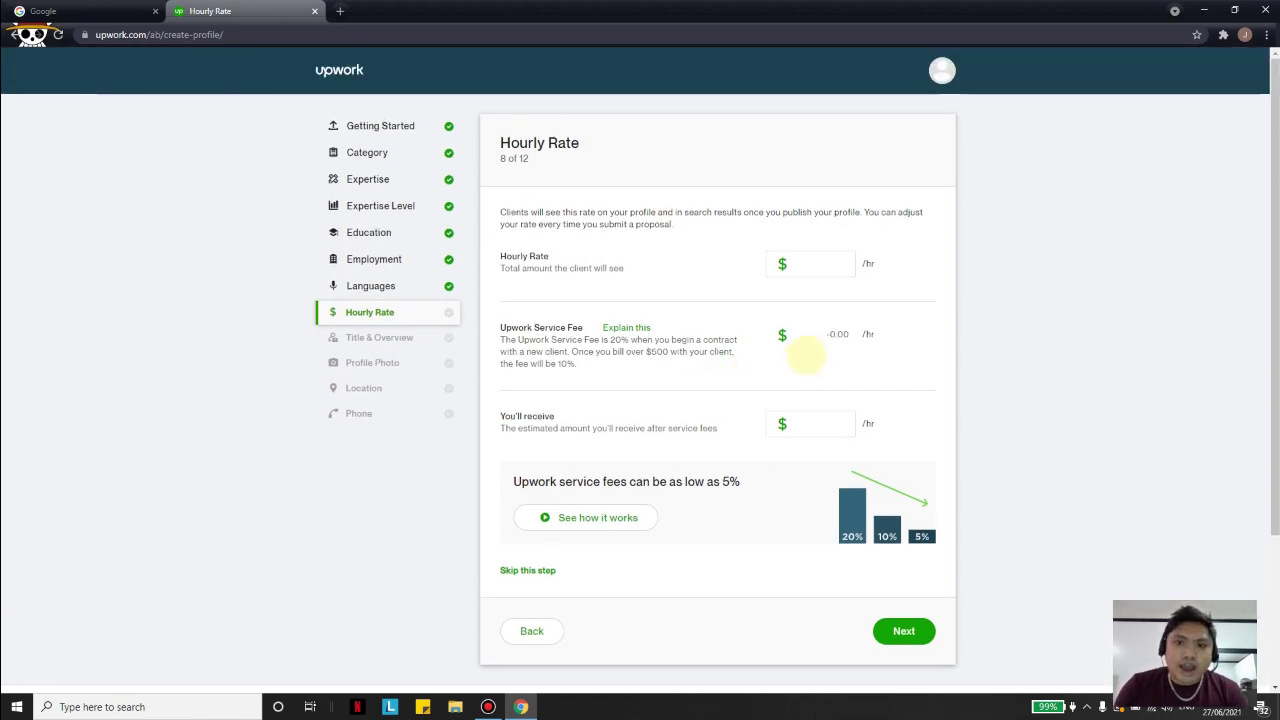
{"action": "left_click", "coordinate": [828, 264]}
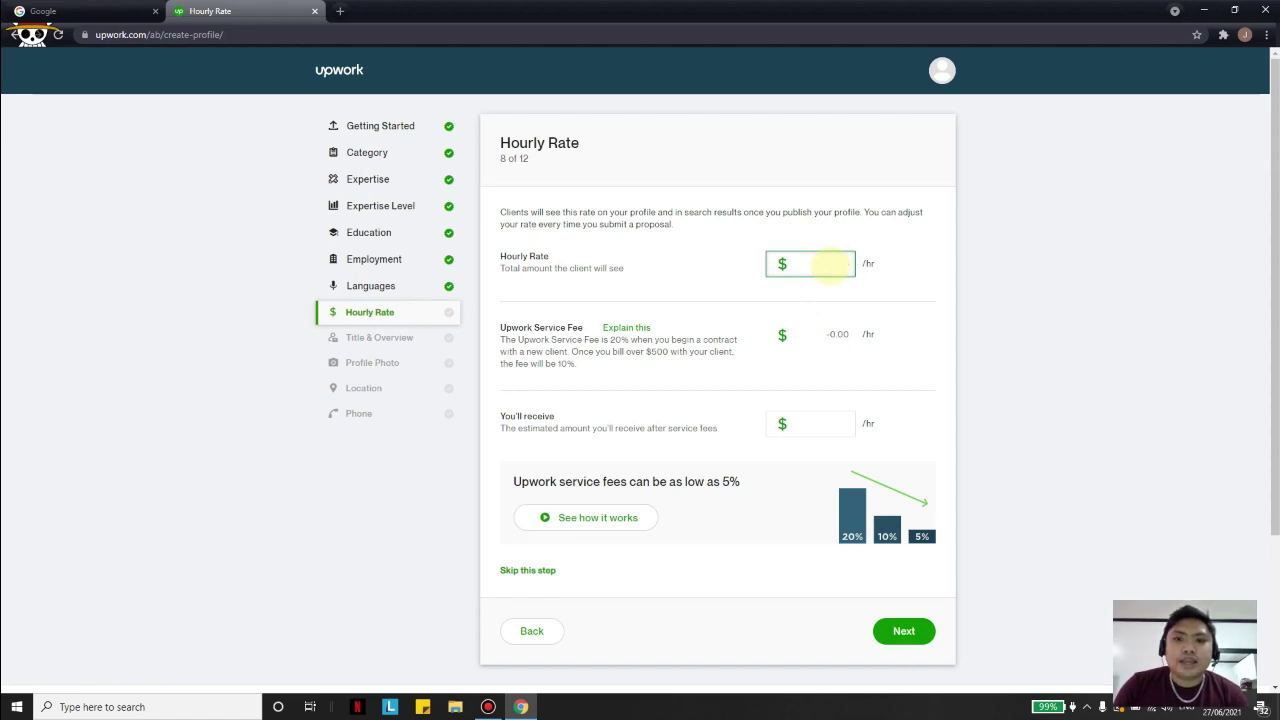
{"action": "type", "text": "10"}
{"action": "left_click", "coordinate": [740, 310]}
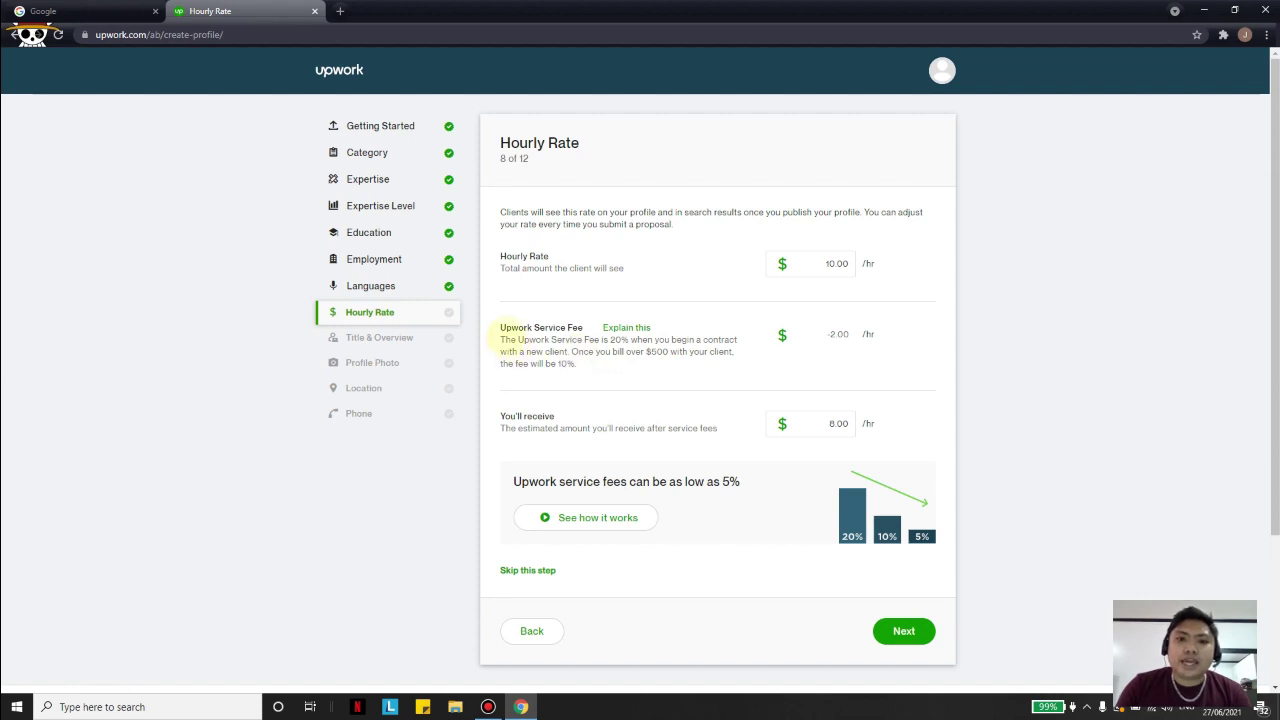
Bring up the Upwork service fee explanation.
{"action": "left_click_drag", "start_coordinate": [499, 333], "coordinate": [549, 330]}
{"action": "left_click", "coordinate": [548, 329]}
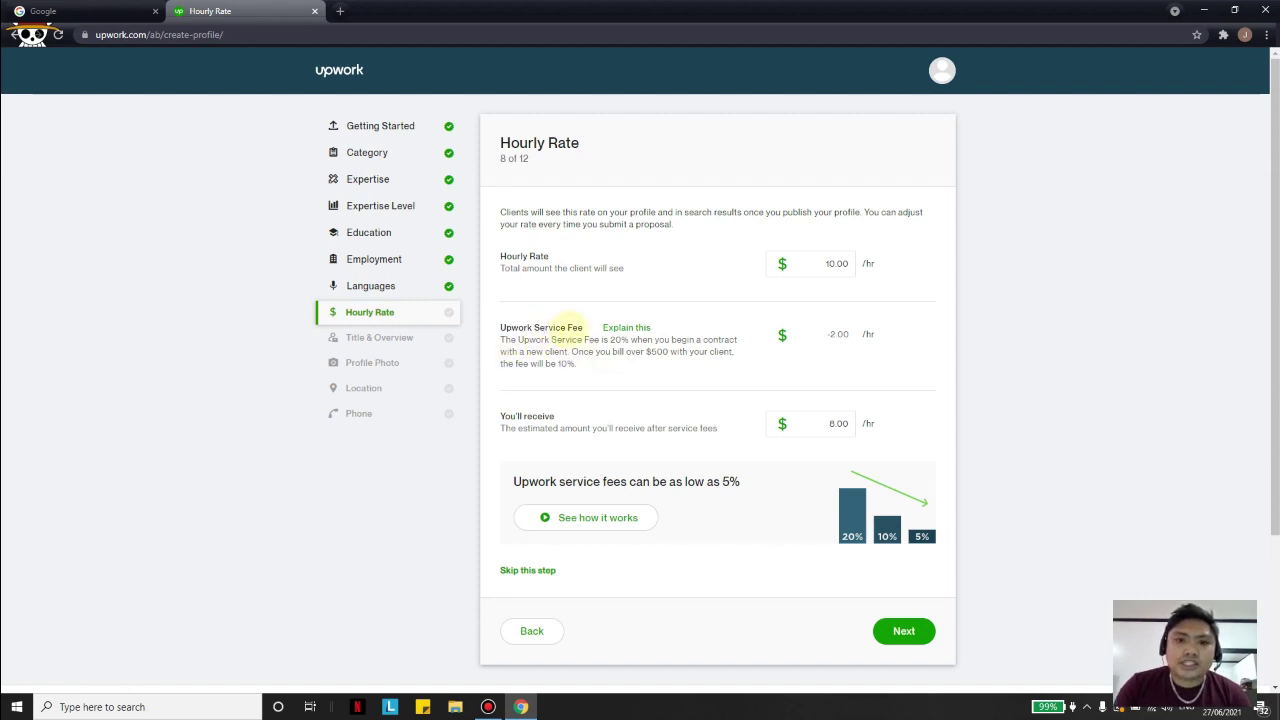
{"action": "left_click", "coordinate": [614, 328]}
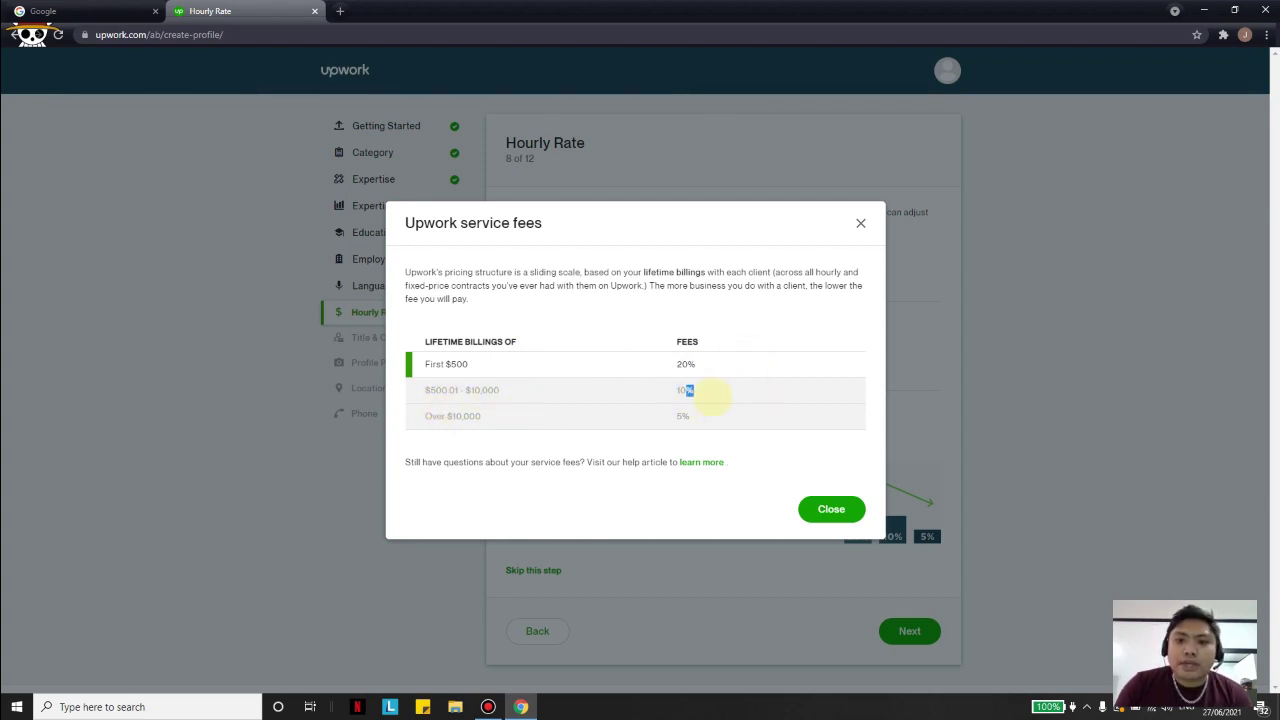
Review the 20%, 10% and 5% fee tiers, including the First $500 tier, then close the dialog.
{"action": "left_click_drag", "start_coordinate": [706, 391], "coordinate": [660, 397]}
{"action": "left_click", "coordinate": [660, 397]}
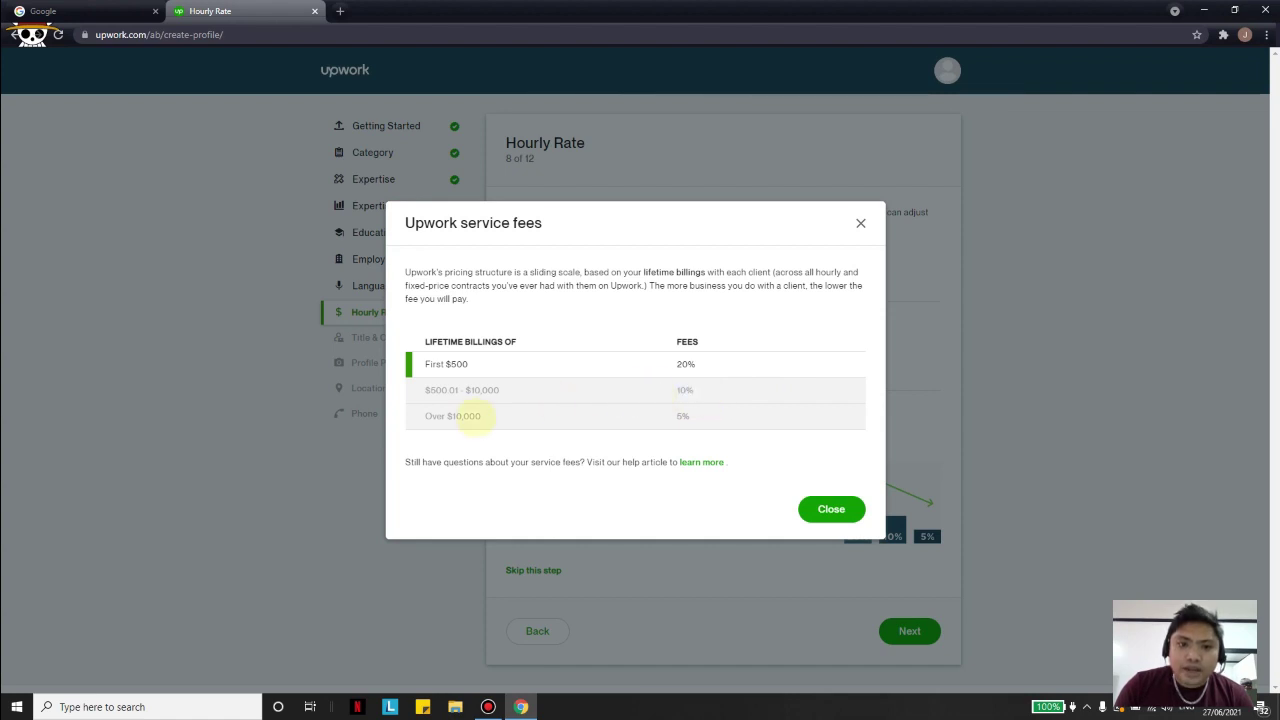
{"action": "left_click_drag", "start_coordinate": [490, 420], "coordinate": [453, 416]}
{"action": "left_click", "coordinate": [470, 415]}
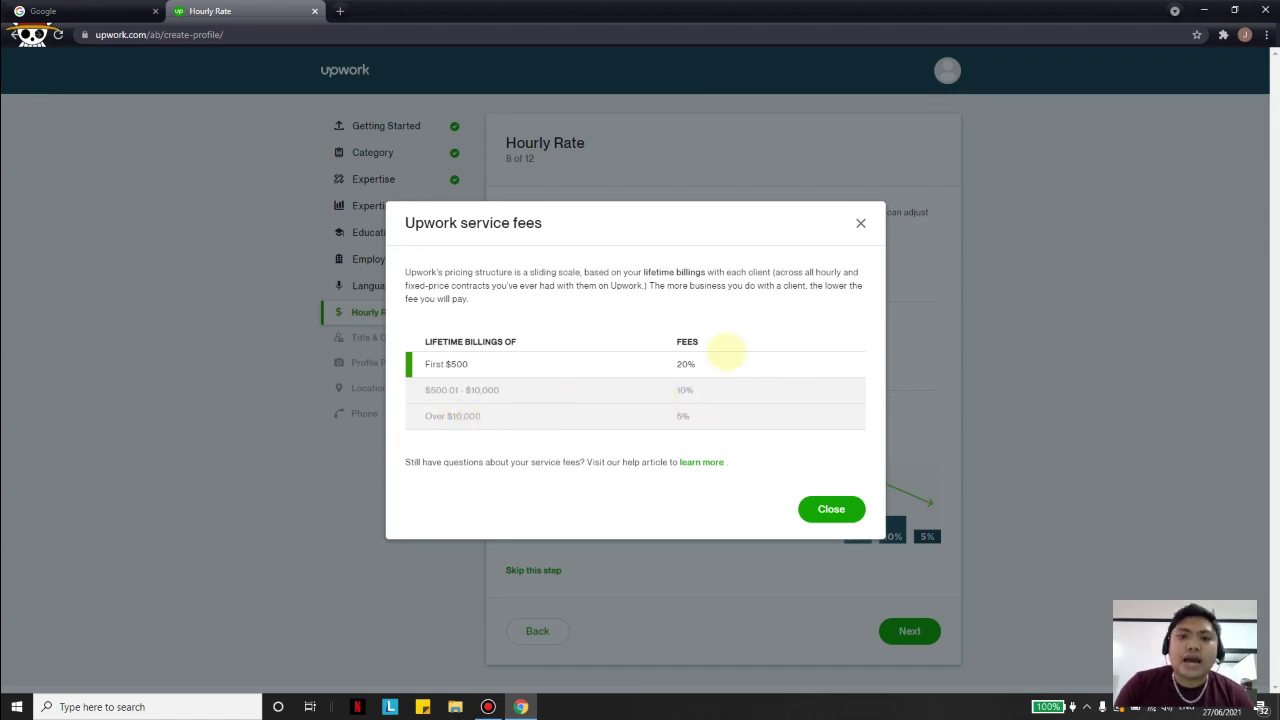
{"action": "left_click_drag", "start_coordinate": [692, 412], "coordinate": [657, 420]}
{"action": "left_click", "coordinate": [657, 420]}
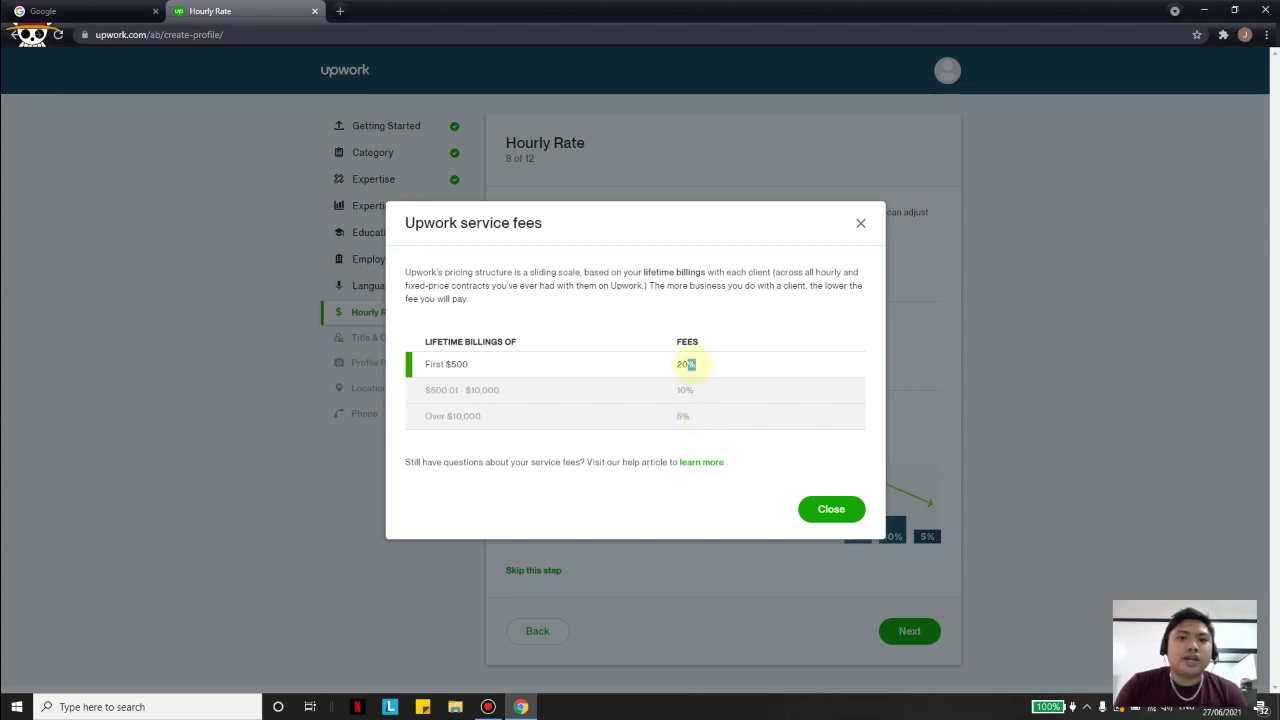
{"action": "left_click_drag", "start_coordinate": [470, 368], "coordinate": [719, 368]}
{"action": "left_click_drag", "start_coordinate": [486, 363], "coordinate": [410, 366]}
{"action": "left_click", "coordinate": [472, 370]}
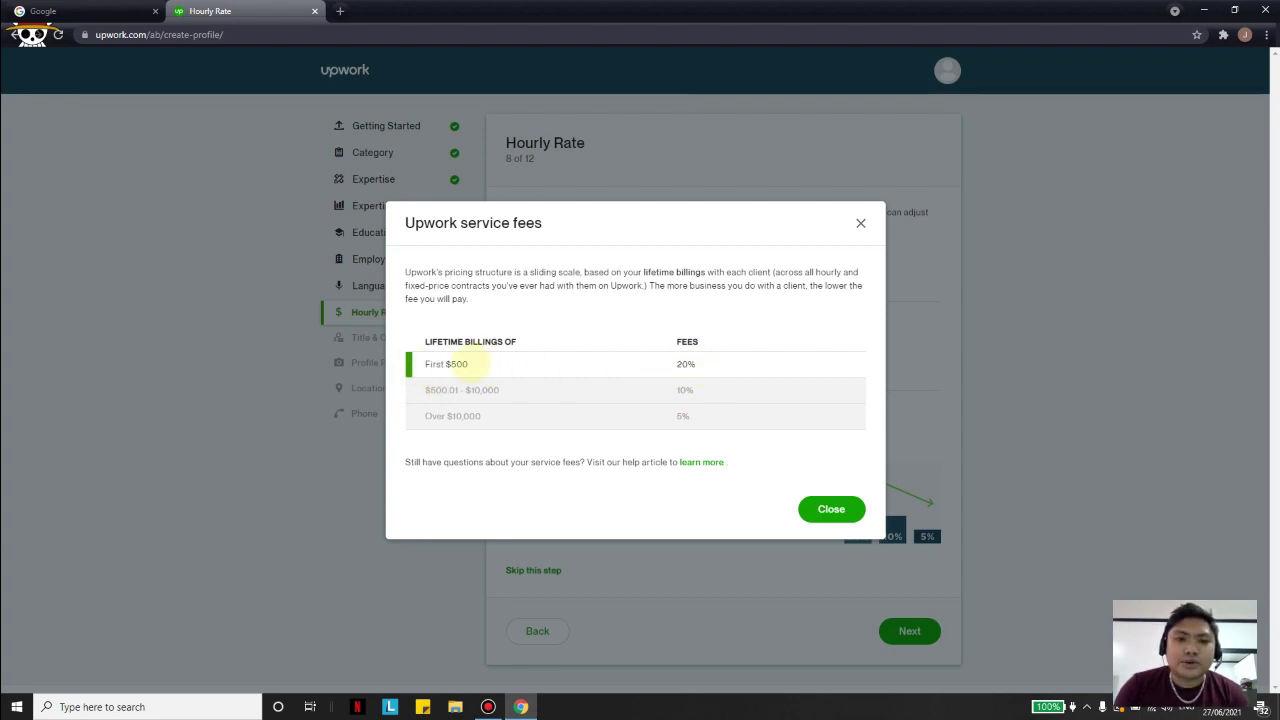
{"action": "left_click", "coordinate": [829, 509]}
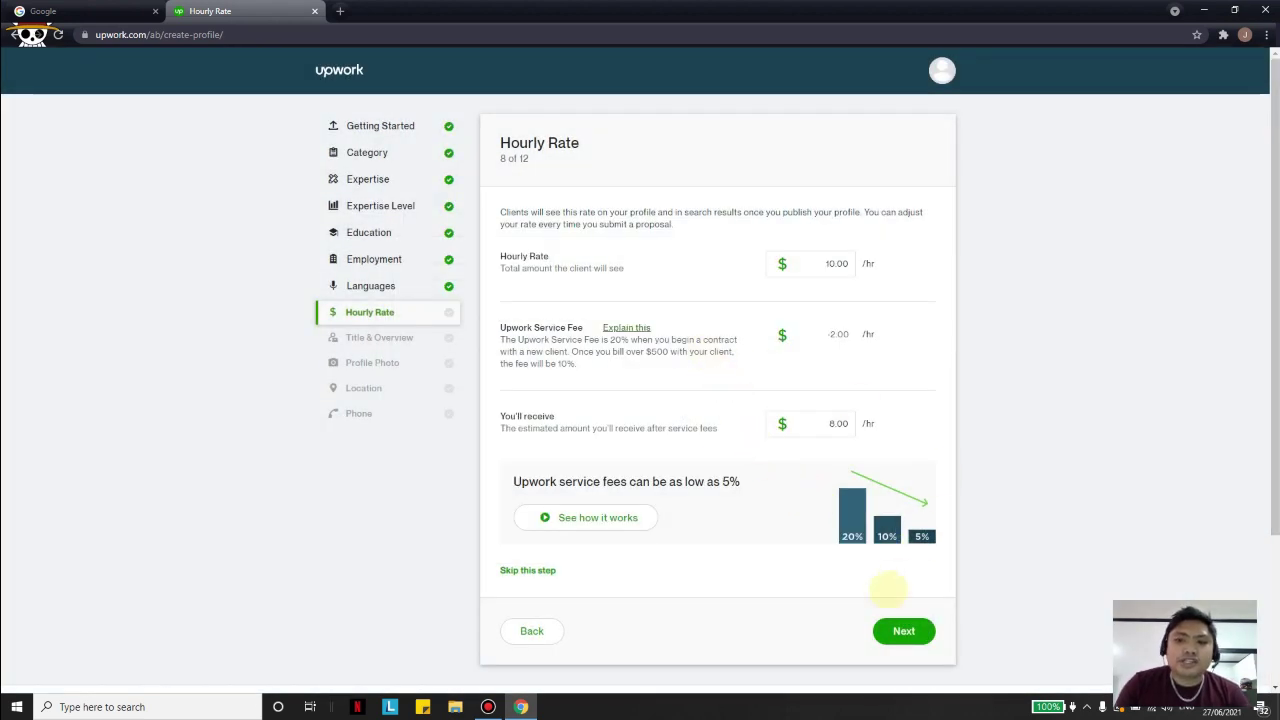
Confirm the 10.00 rate, -2.00 service fee and 8.00 received, then advance to Title & Overview.
{"action": "left_click", "coordinate": [828, 268]}
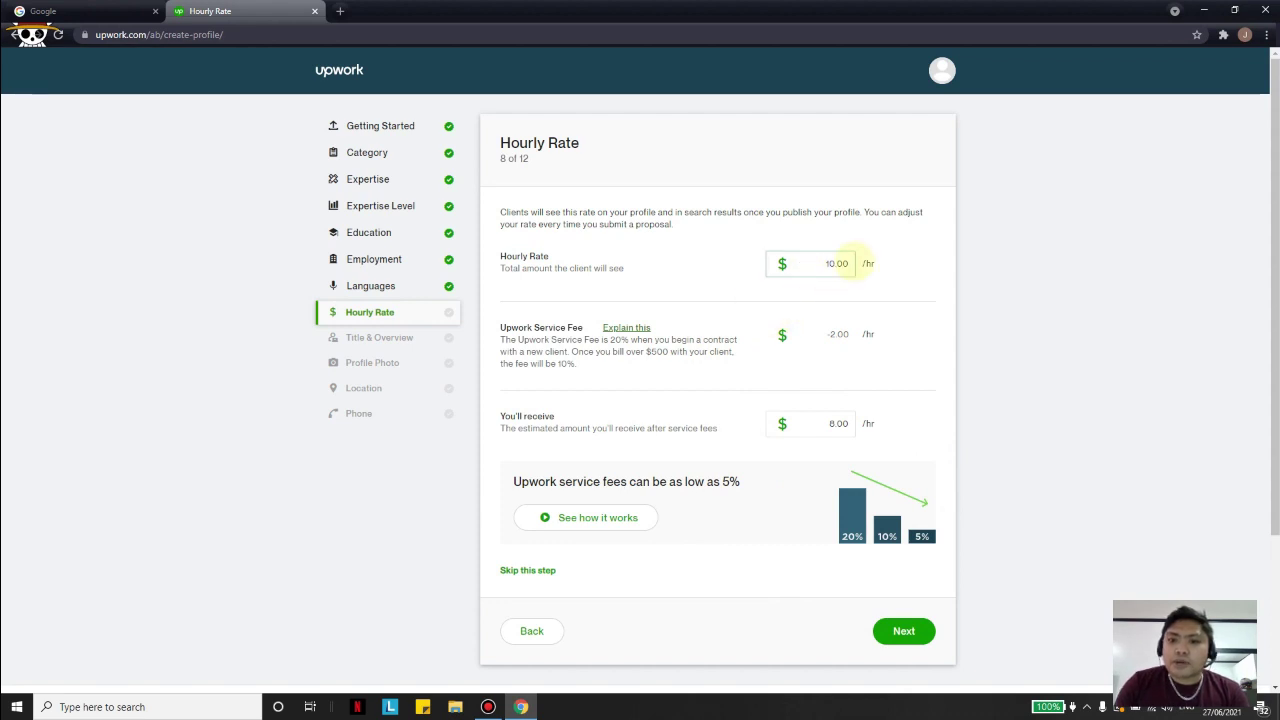
{"action": "left_click", "coordinate": [840, 333]}
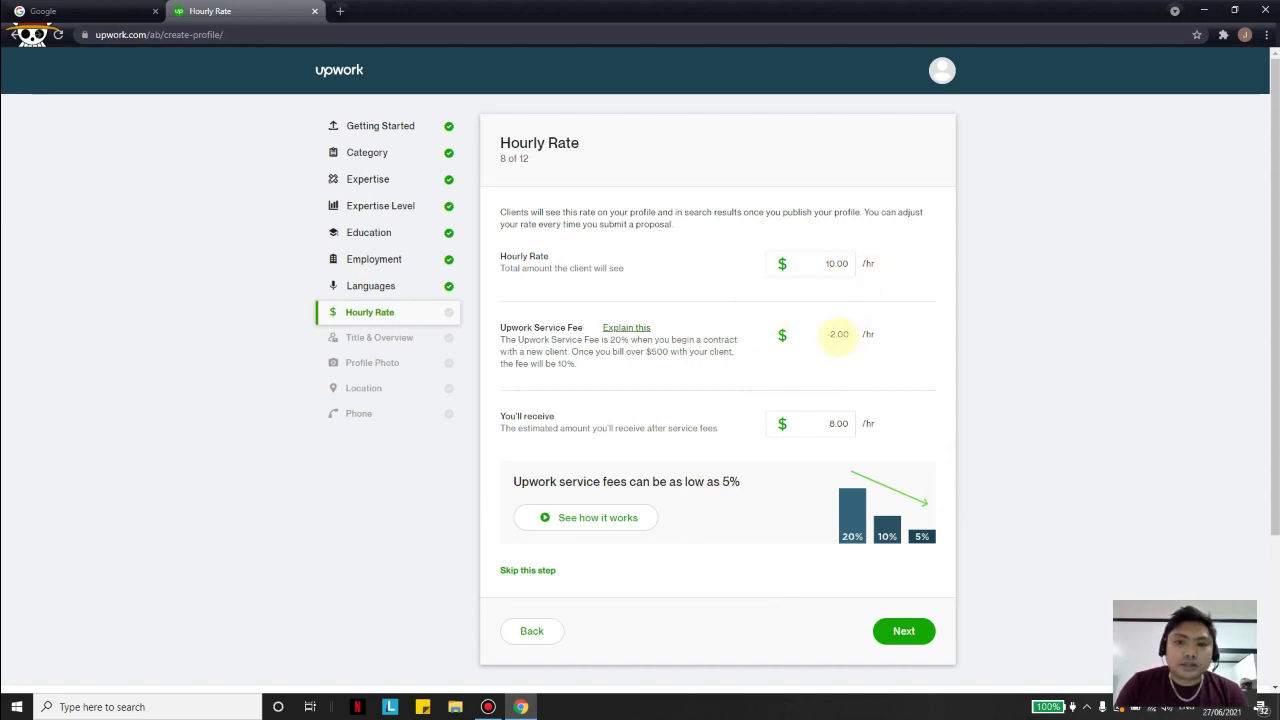
{"action": "left_click_drag", "start_coordinate": [824, 334], "coordinate": [862, 337]}
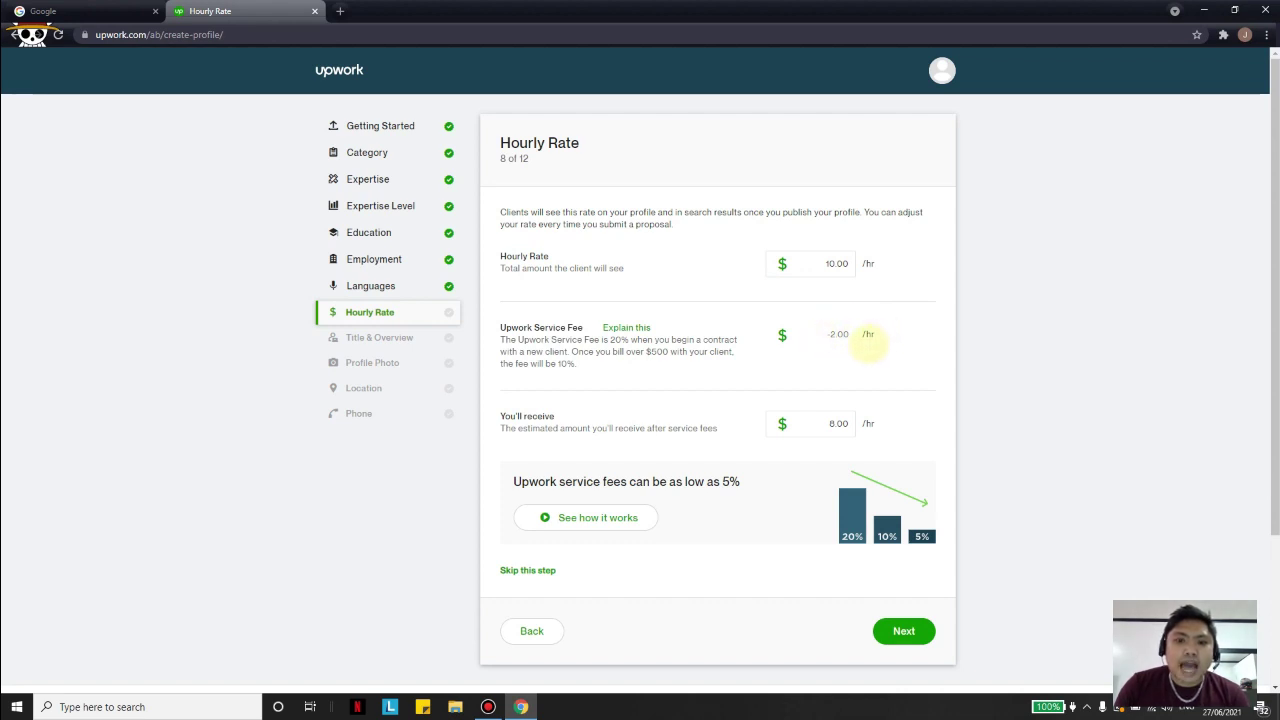
{"action": "left_click", "coordinate": [817, 435]}
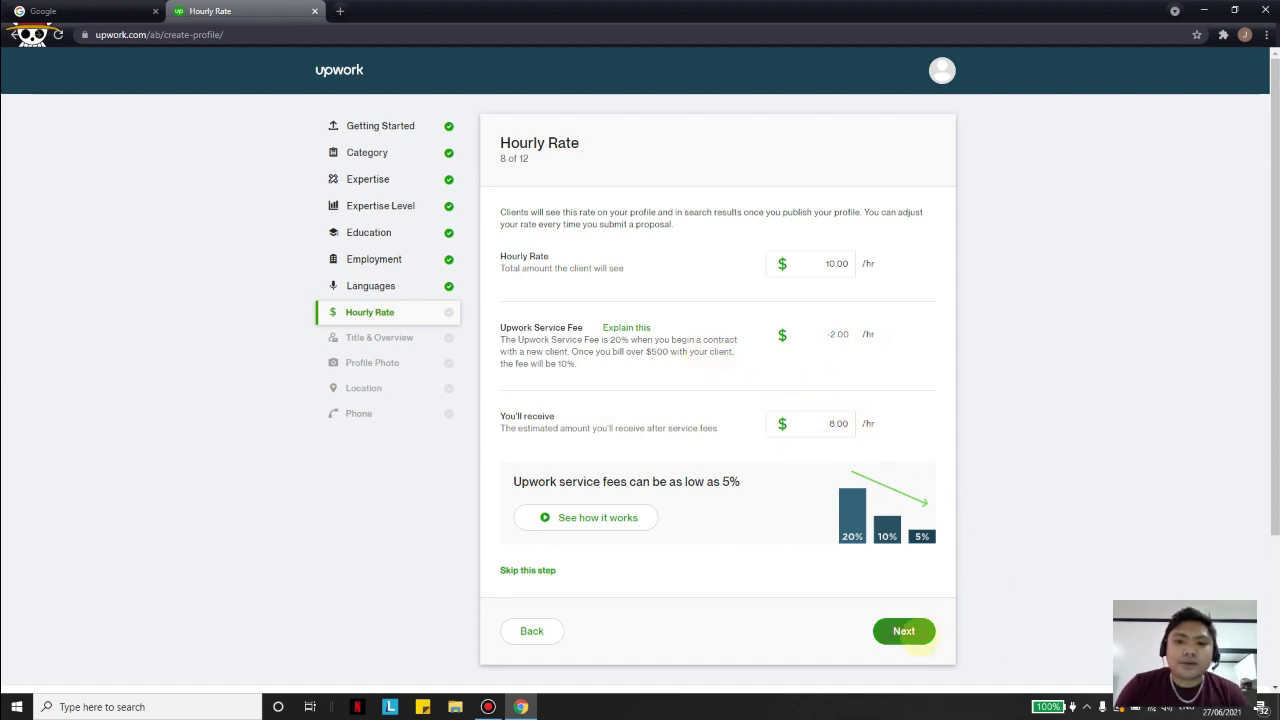
{"action": "left_click", "coordinate": [916, 638]}
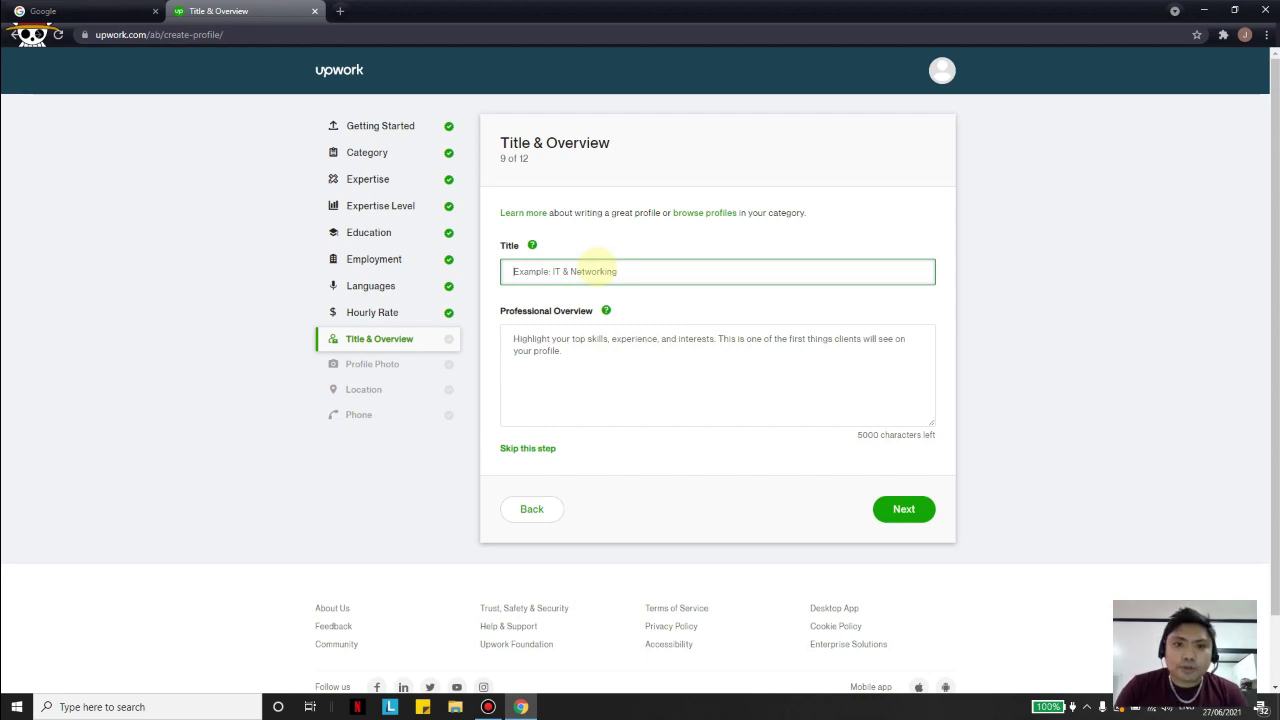
Title the profile 'Technical Support Expert' and start the overview with the software-and-hardware experience sentence.
{"action": "type", "text": "Te"}
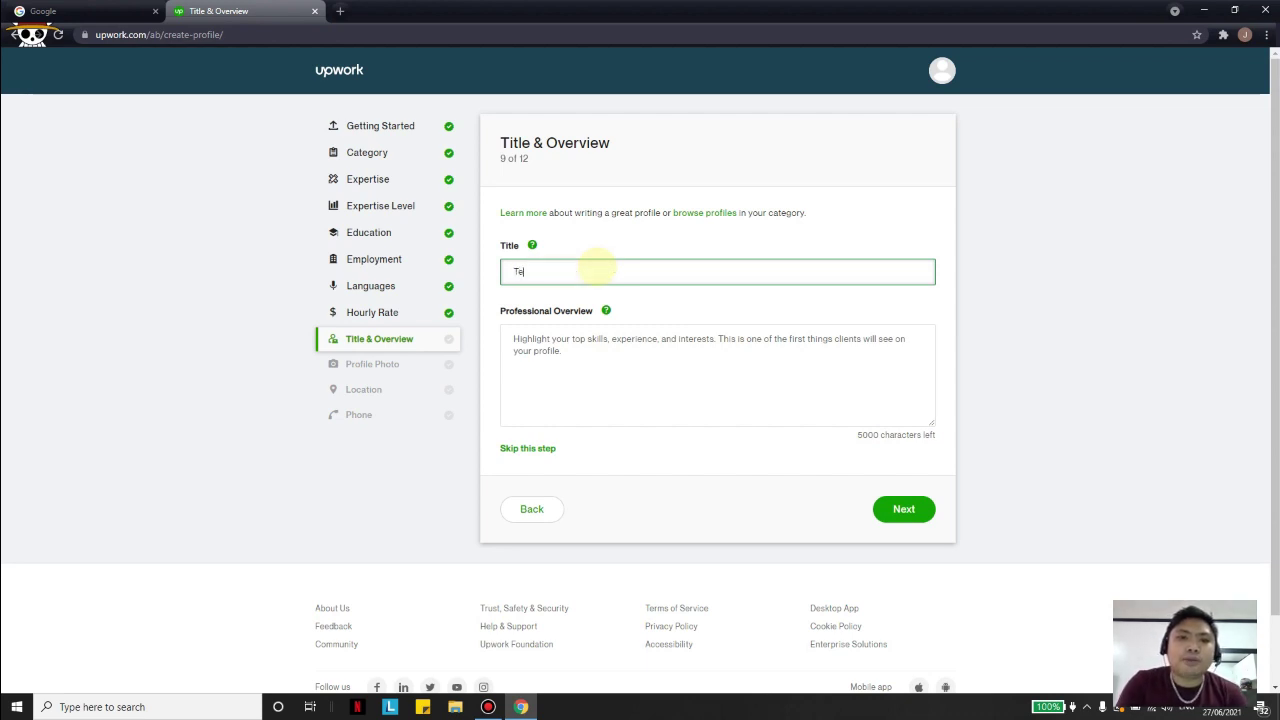
{"action": "type", "text": "chnical Support"}
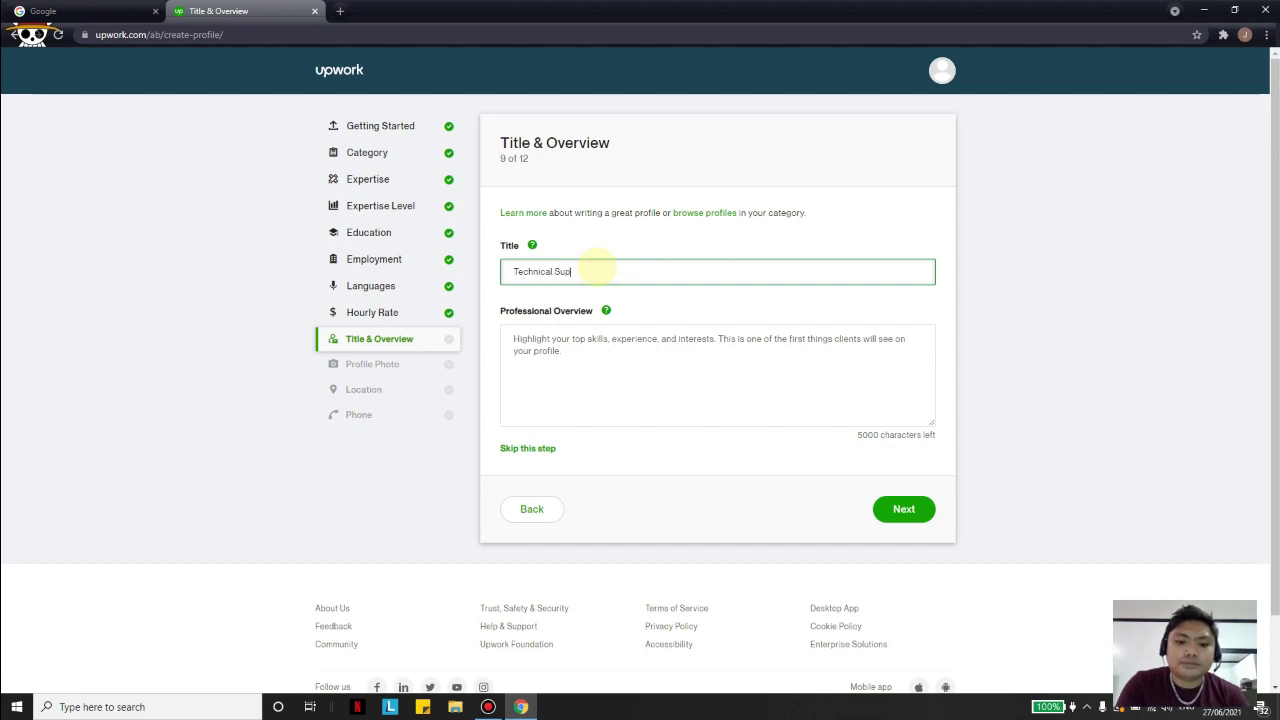
{"action": "left_click", "coordinate": [744, 346]}
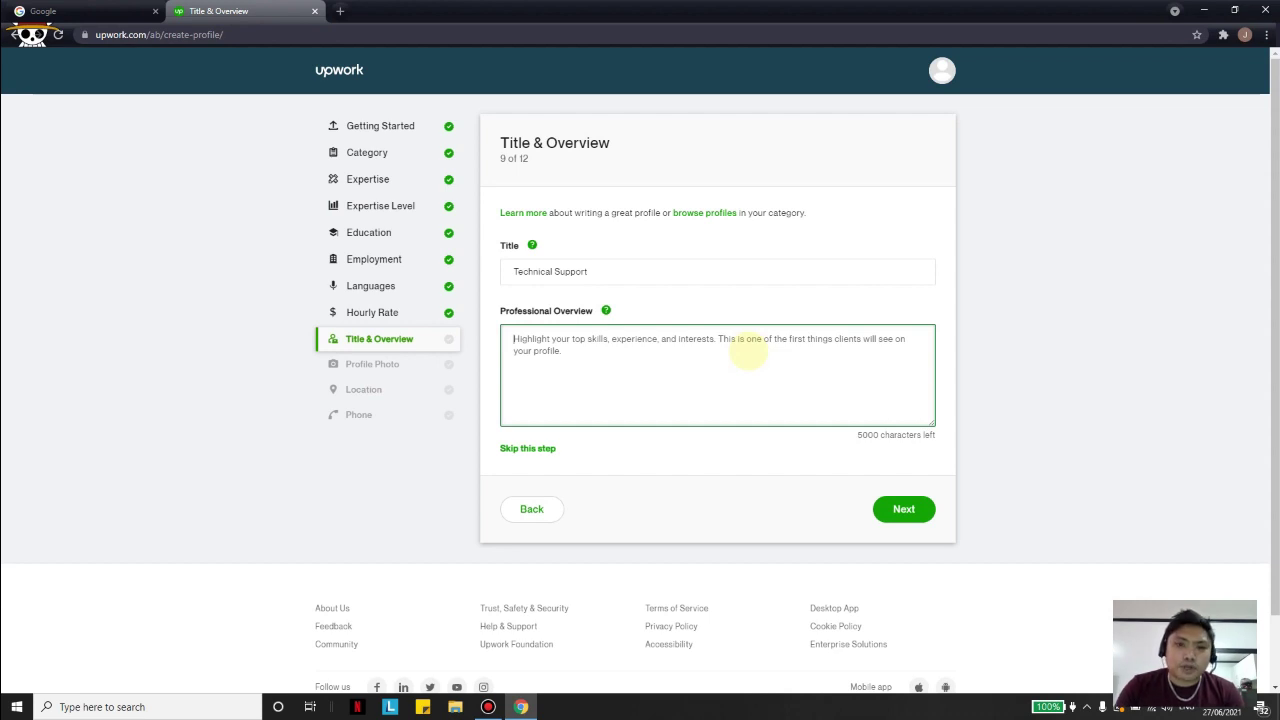
{"action": "left_click", "coordinate": [688, 272]}
{"action": "type", "text": "Expert"}
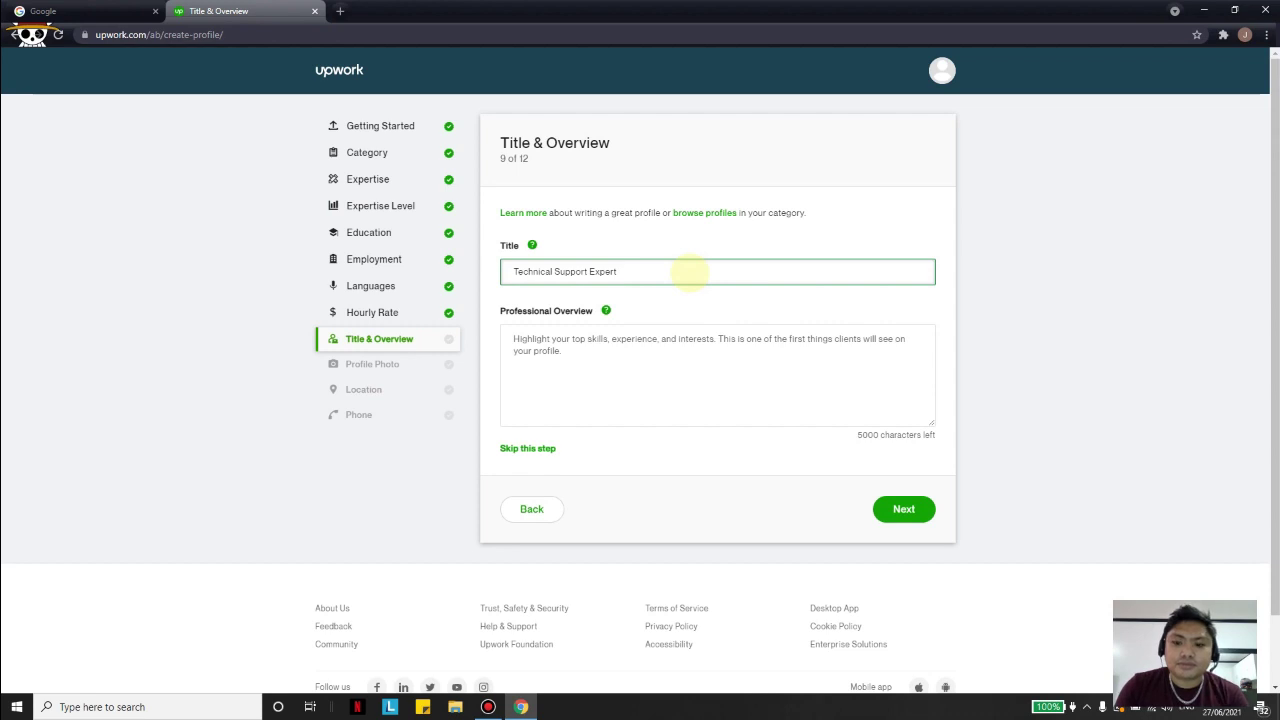
{"action": "left_click", "coordinate": [650, 338]}
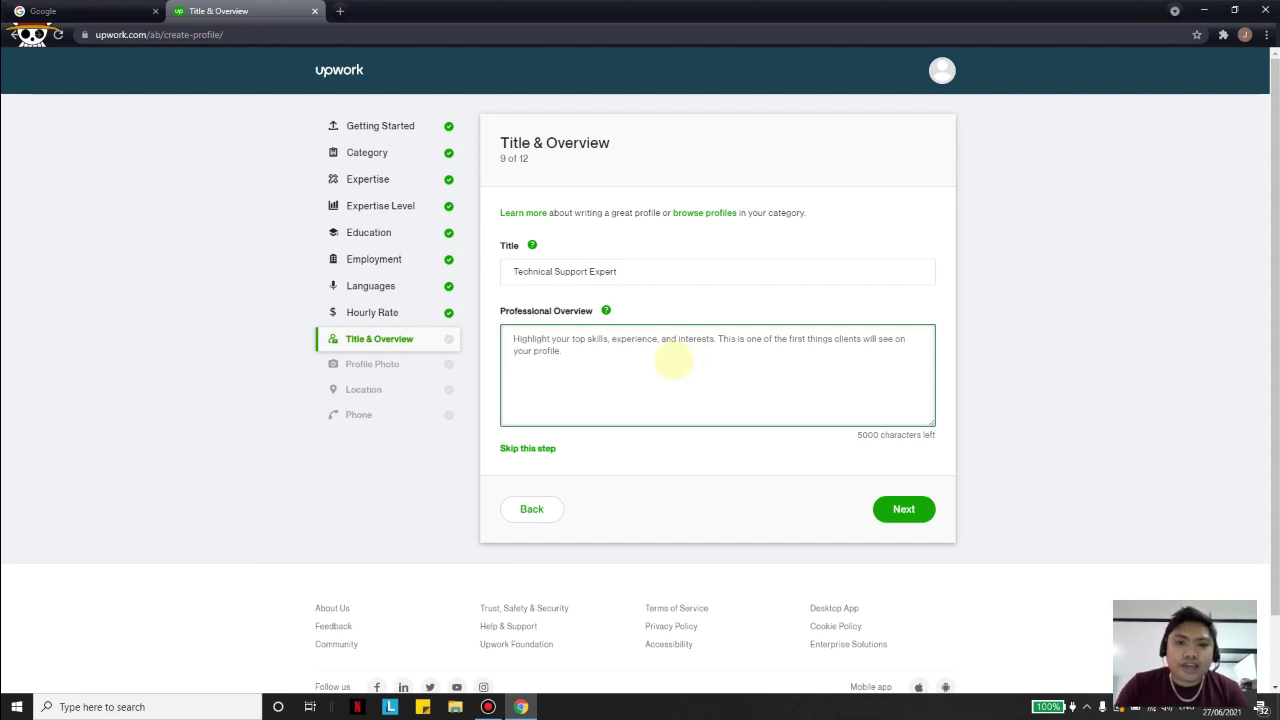
{"action": "type", "text": "I have a vast experience in resolving computer issues both software and hardware"}
Add overview paragraphs on Windows, Microsoft Office, OneDrive and Office 365 expertise, ending 'you found the right guy!'.
{"action": "key", "text": "Return"}
{"action": "key", "text": "Return"}
{"action": "type", "text": "I specialize in Windows Operating System"}
{"action": "type", "text": ", Microsoft Office, Onedrive, and Office 365.  "}
{"action": "type", "text": "I have a solid 3 years of experience working as a Technical Ex"}
{"action": "type", "text": "pert in Microsoft."}
{"action": "key", "text": "Return"}
{"action": "key", "text": "Return"}
{"action": "type", "text": "If you are looking for an experienced and r"}
{"action": "type", "text": "eliable Technical Support Expert in Mic"}
{"action": "type", "text": "ros"}
{"action": "key", "text": "BackSpace"}
{"action": "key", "text": "BackSpace"}
{"action": "key", "text": "BackSpace"}
{"action": "key", "text": "BackSpace"}
{"action": "key", "text": "BackSpace"}
{"action": "key", "text": "BackSpace"}
{"action": "key", "text": "BackSpace"}
{"action": "key", "text": "BackSpace"}
{"action": "key", "text": "BackSpace"}
{"action": "type", "text": "for your business, you found the right guy!"}
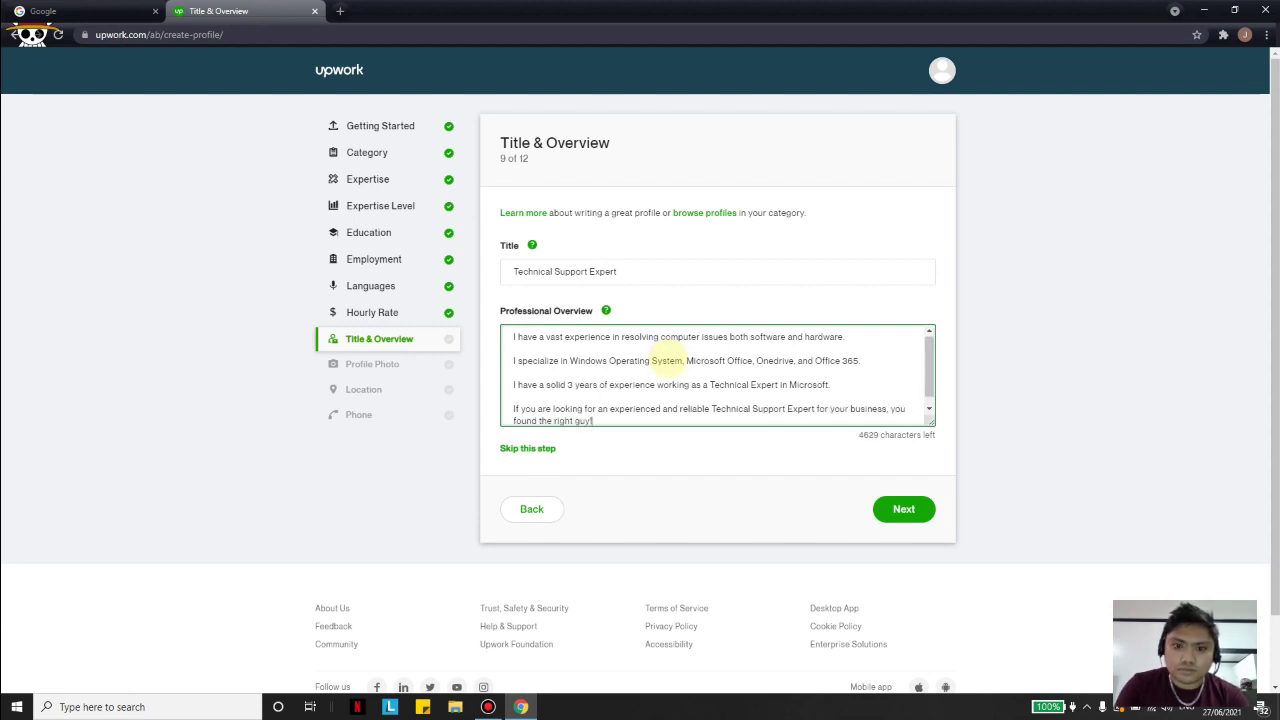
Read the overview writing tips, including the one about describing services, and close them.
{"action": "scroll", "coordinate": [668, 360], "scroll_direction": "down", "scroll_amount": 1}
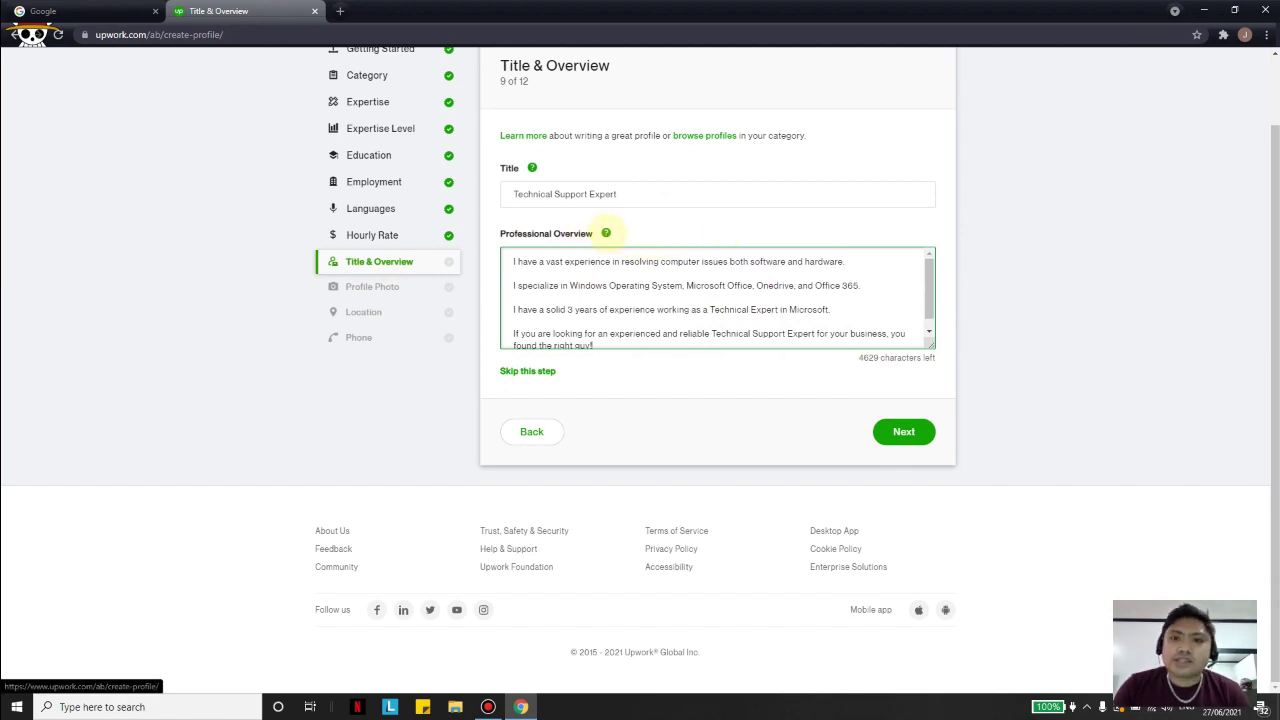
{"action": "left_click", "coordinate": [606, 232]}
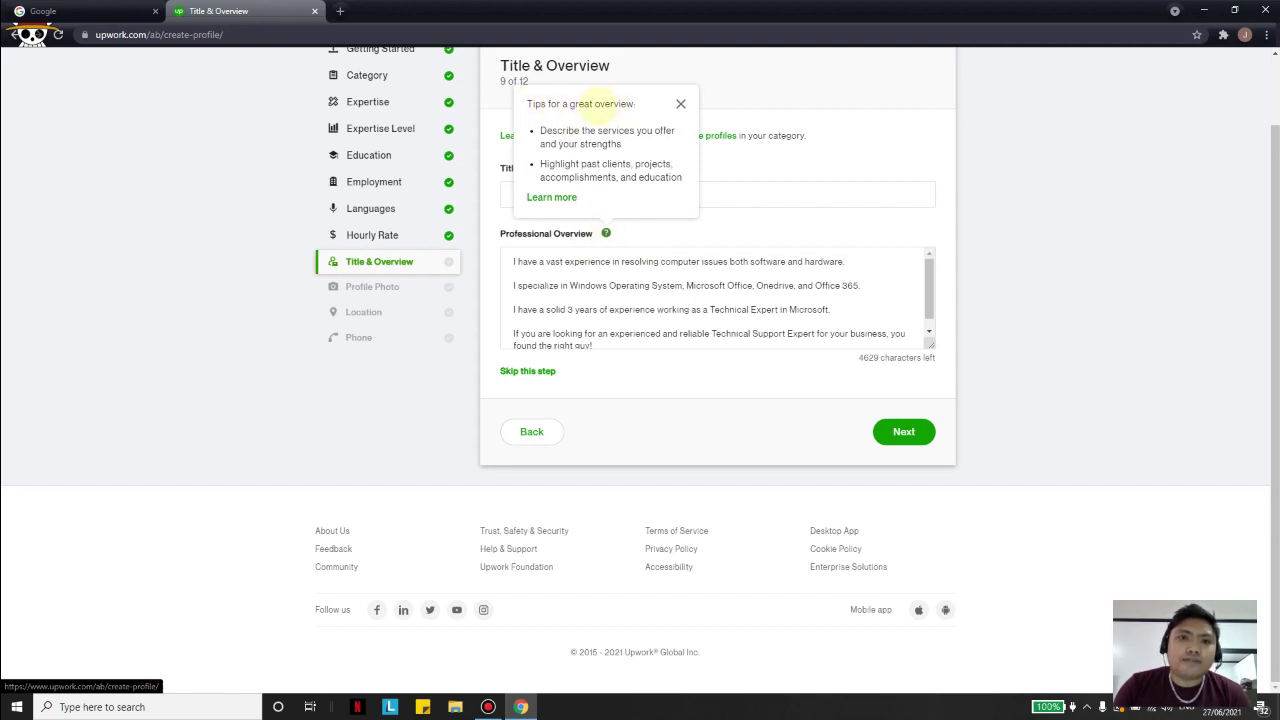
{"action": "left_click_drag", "start_coordinate": [558, 130], "coordinate": [672, 131]}
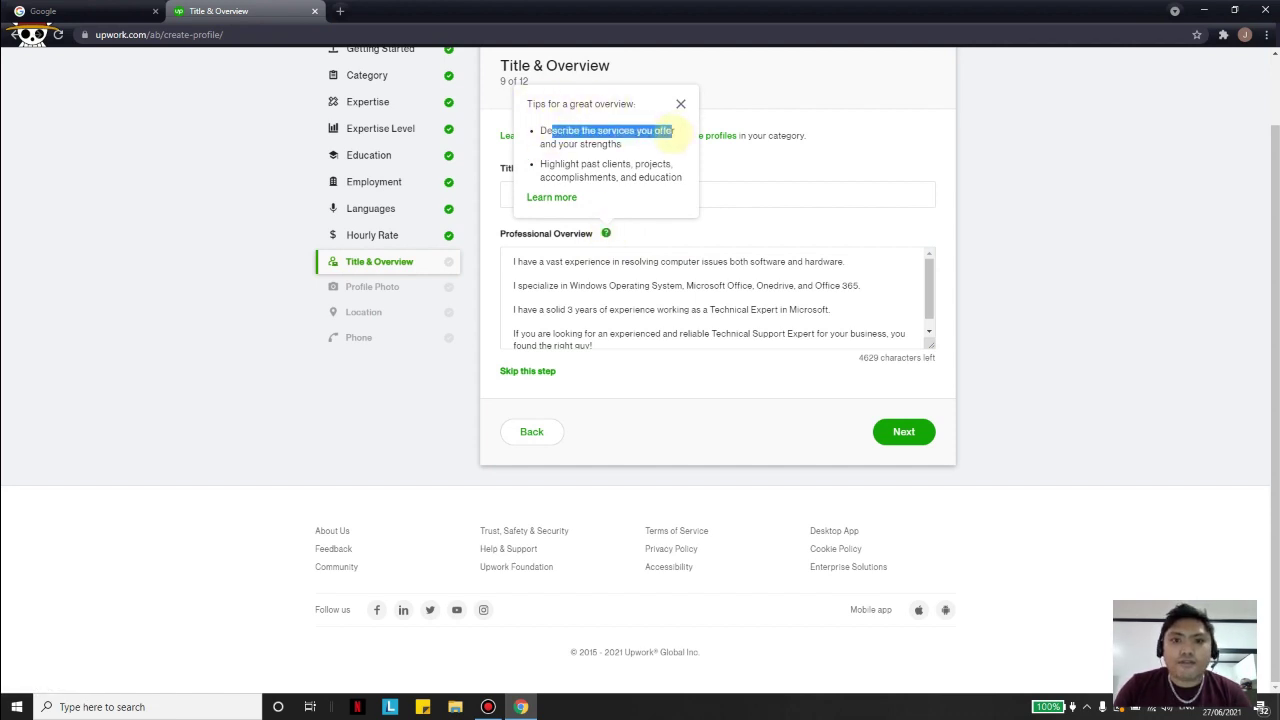
{"action": "left_click", "coordinate": [612, 138]}
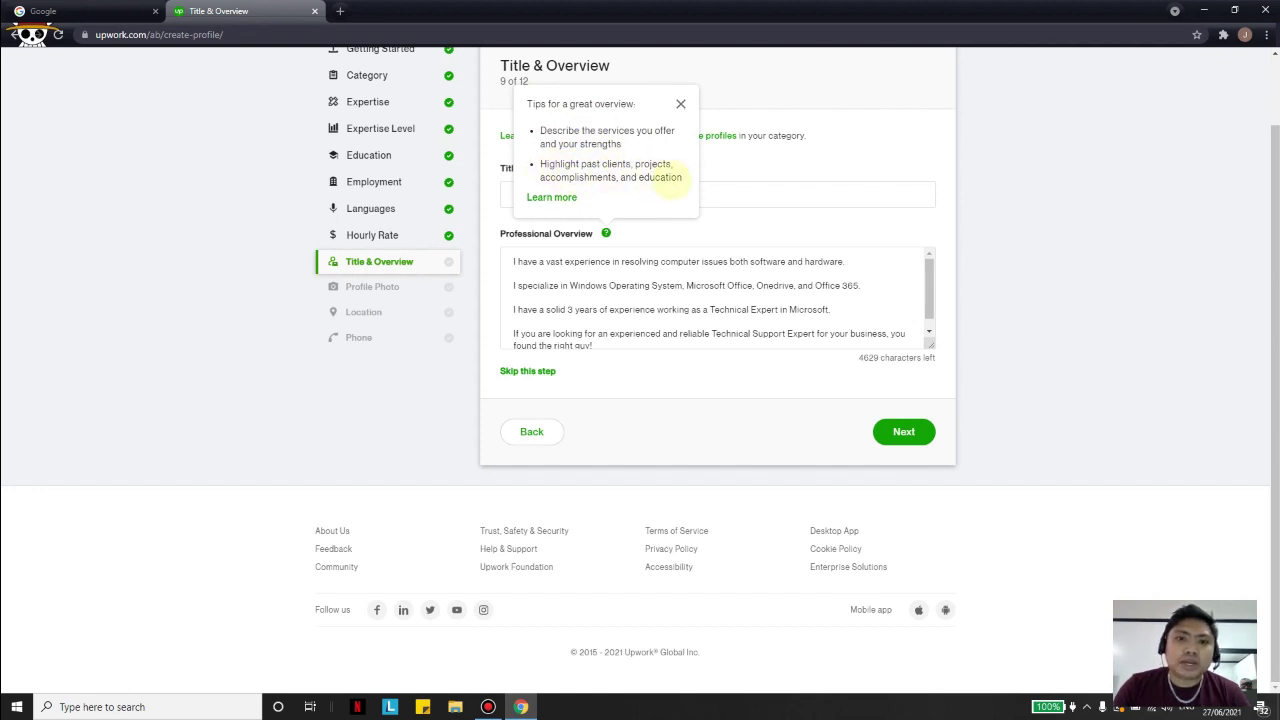
{"action": "left_click", "coordinate": [680, 103]}
Finish checking the overview and submit the Title & Overview step.
{"action": "left_click", "coordinate": [728, 271]}
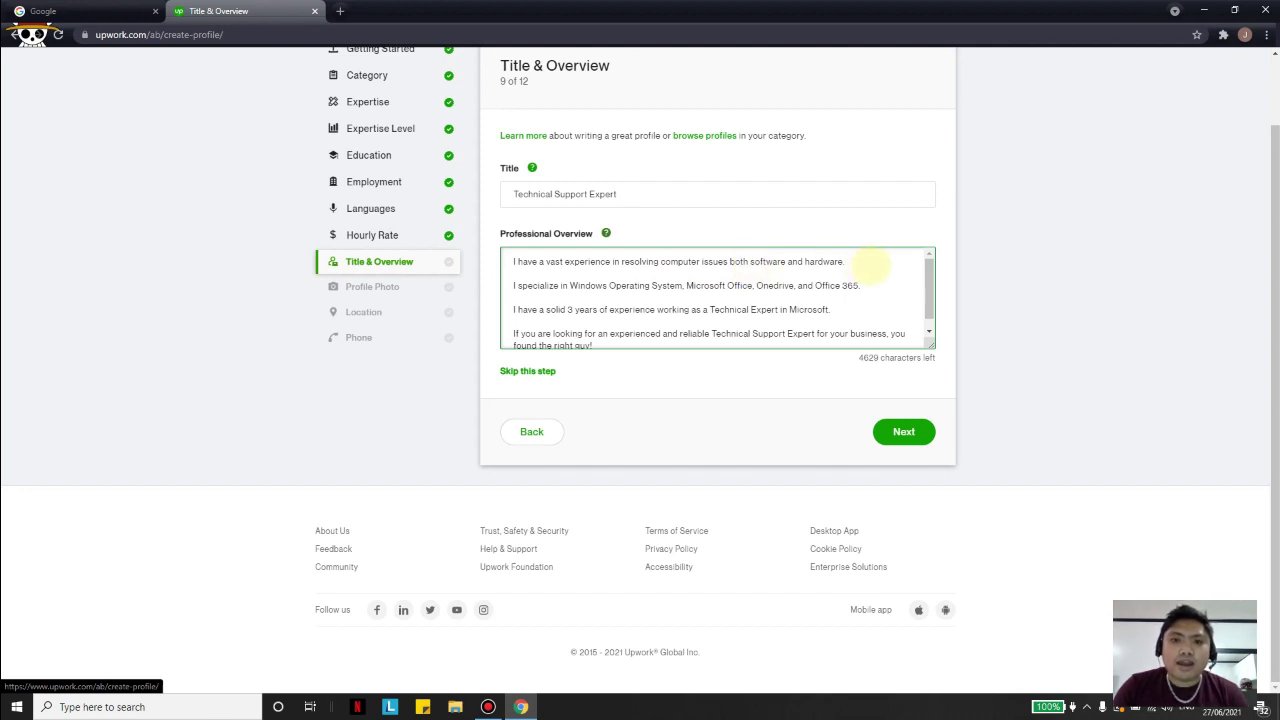
{"action": "scroll", "coordinate": [860, 262], "scroll_direction": "down", "scroll_amount": 1}
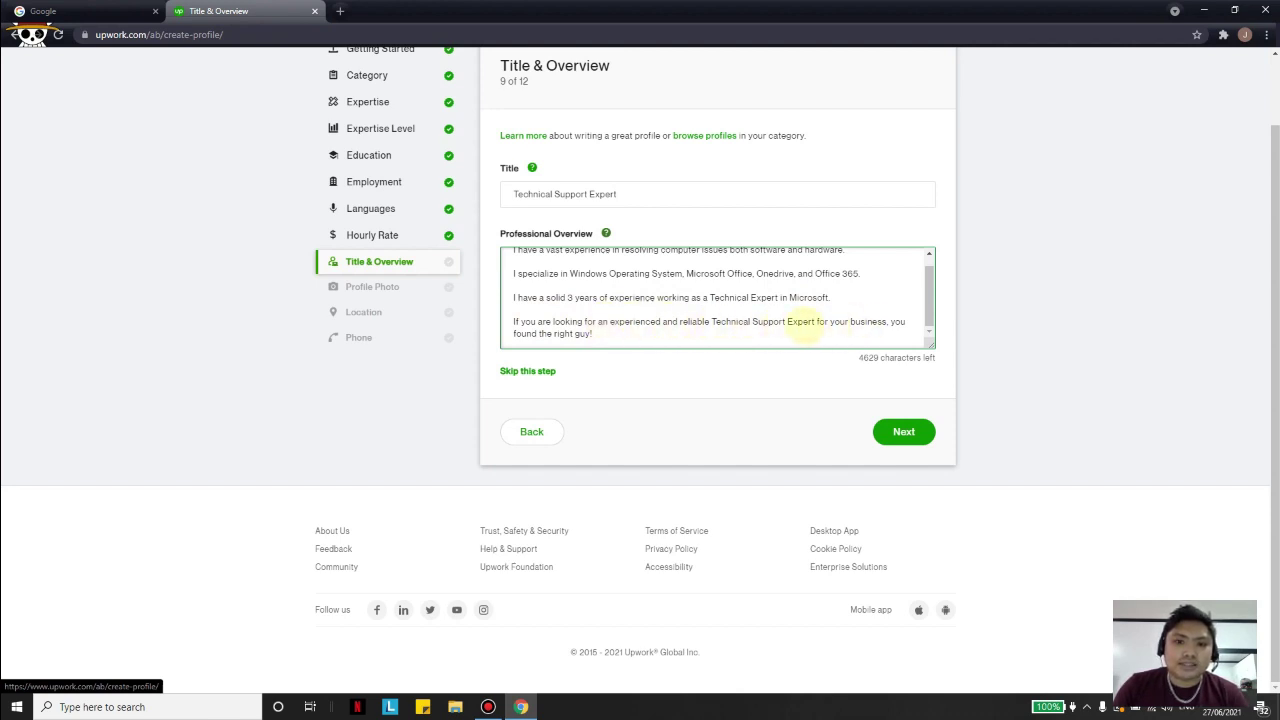
{"action": "scroll", "coordinate": [630, 330], "scroll_direction": "up", "scroll_amount": 1}
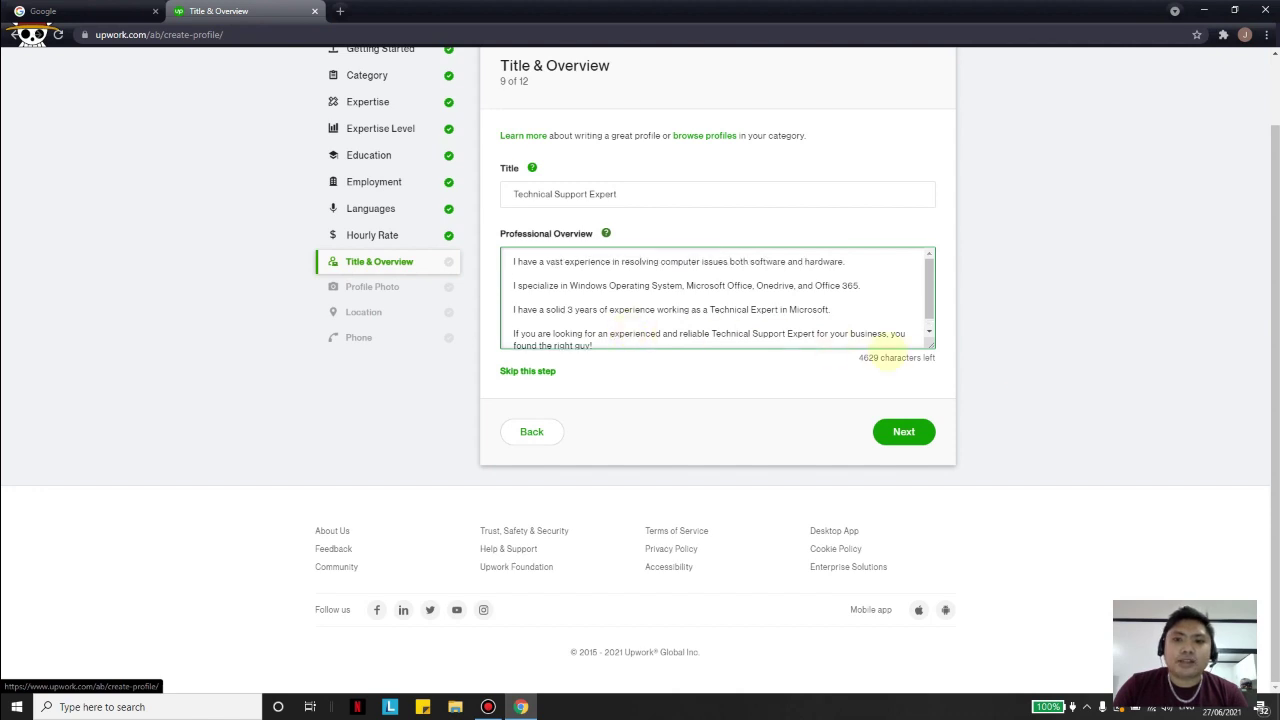
{"action": "left_click", "coordinate": [762, 380]}
{"action": "scroll", "coordinate": [840, 440], "scroll_direction": "up", "scroll_amount": 1}
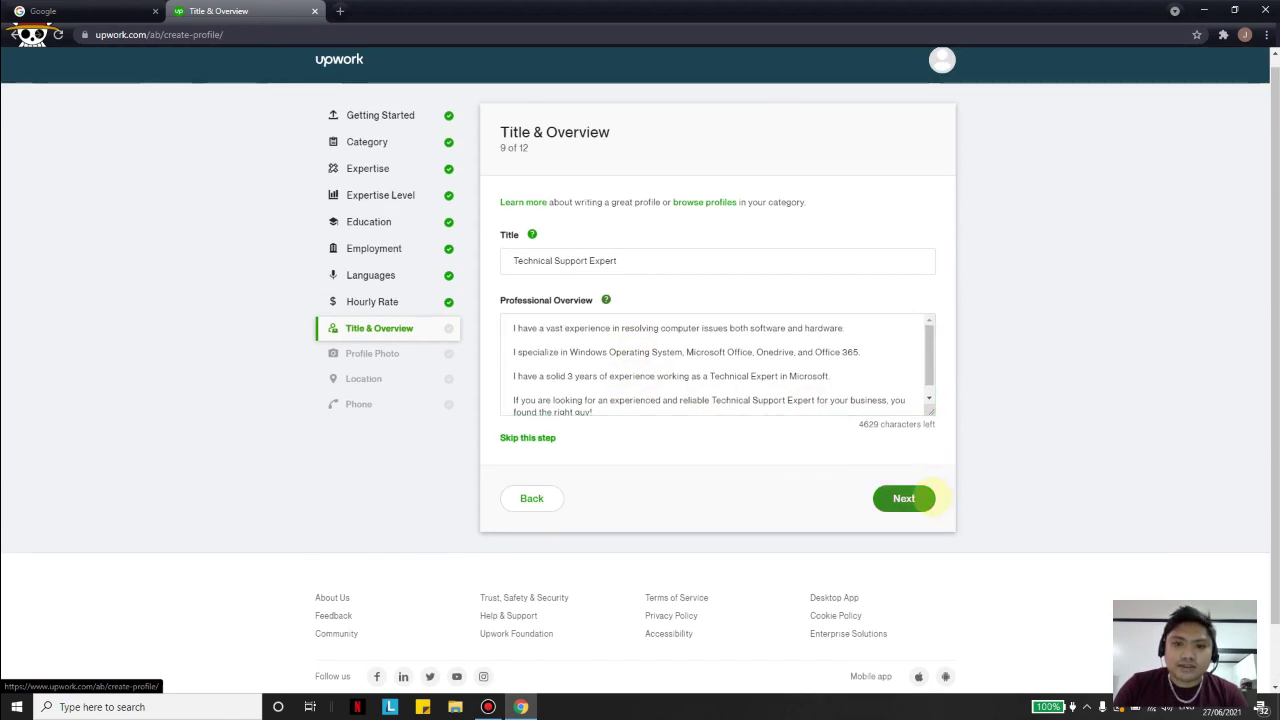
{"action": "left_click", "coordinate": [908, 495]}
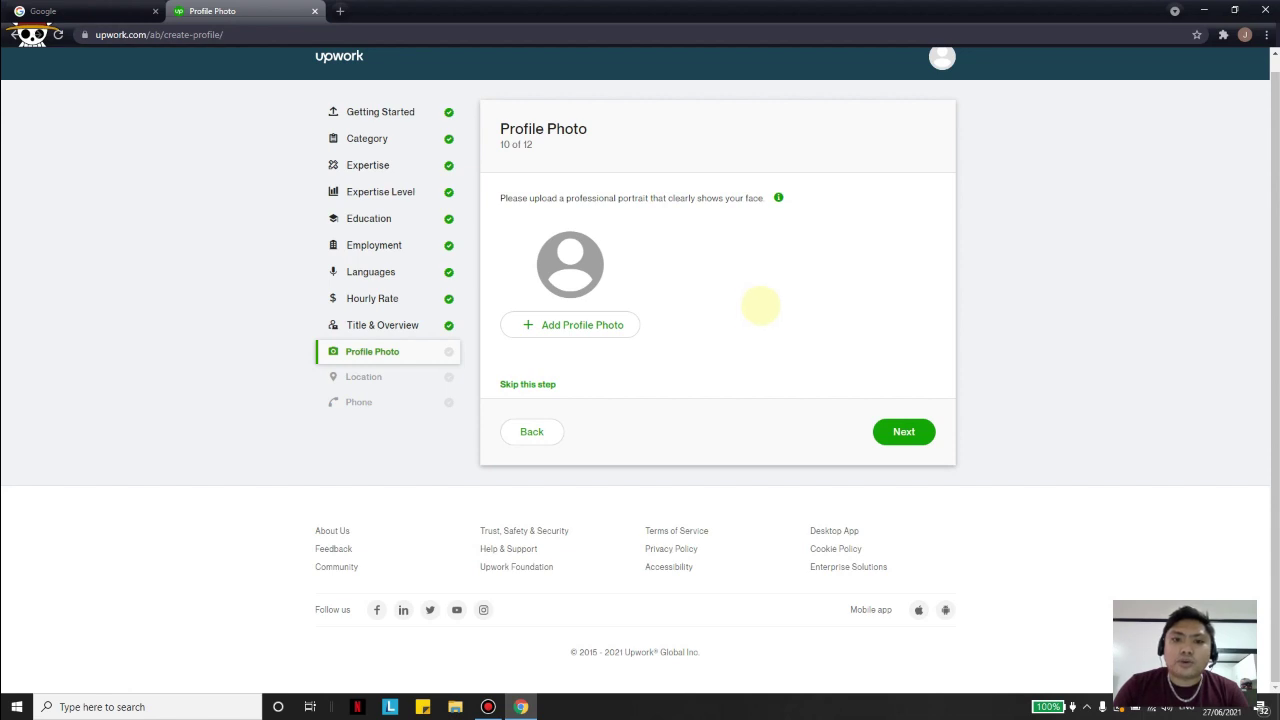
Upload 'Profile Pic - Grad.jpg' and save it as the profile photo.
{"action": "left_click", "coordinate": [574, 324]}
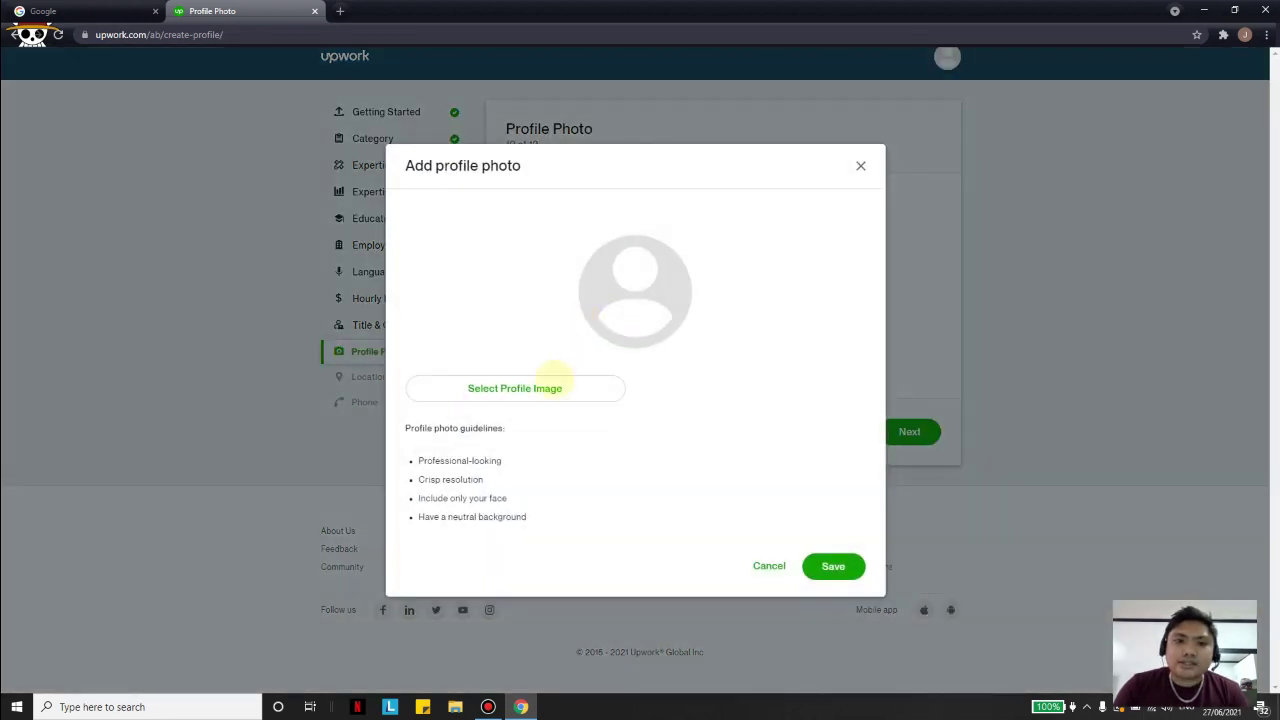
{"action": "left_click", "coordinate": [550, 388]}
{"action": "left_click", "coordinate": [518, 225]}
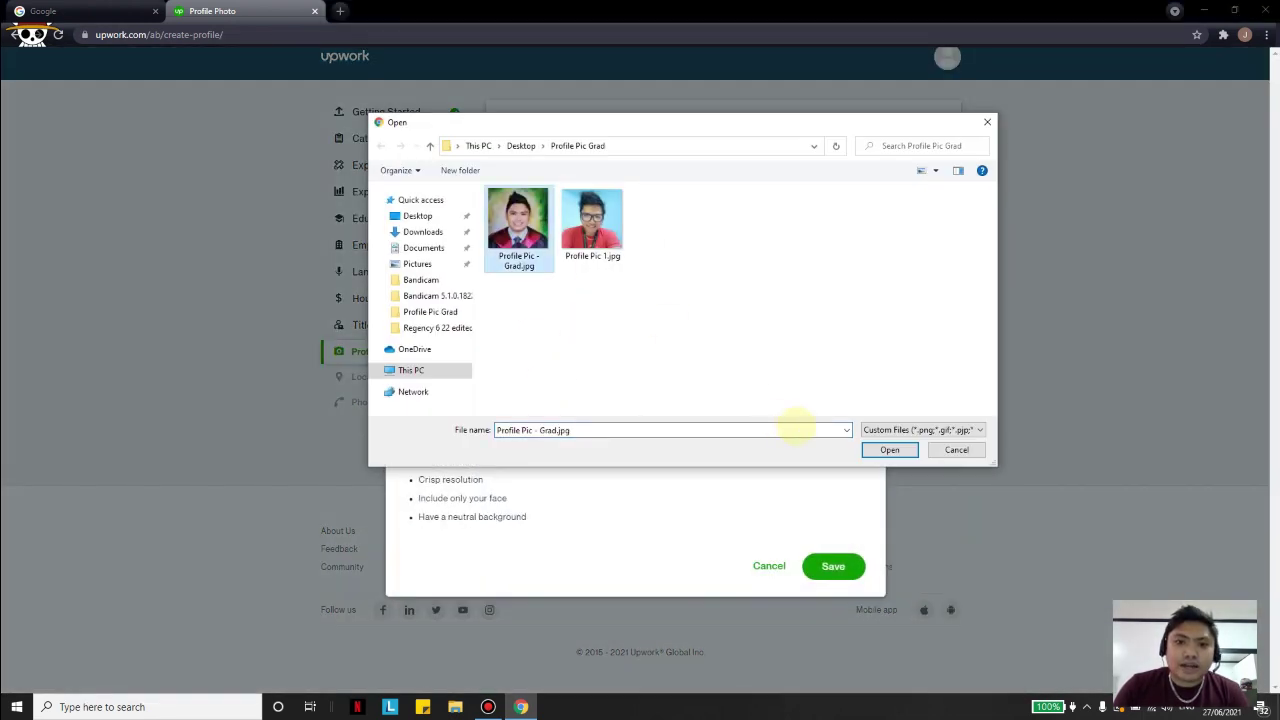
{"action": "left_click", "coordinate": [889, 449]}
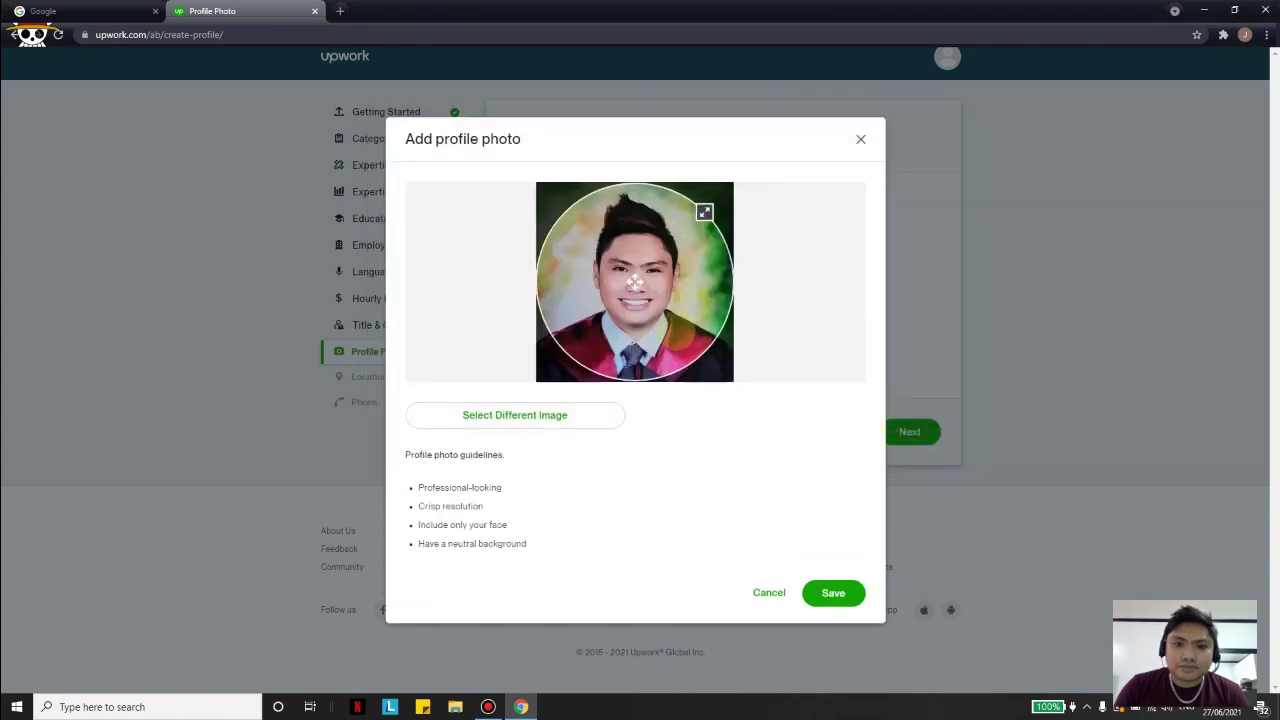
{"action": "left_click", "coordinate": [833, 593]}
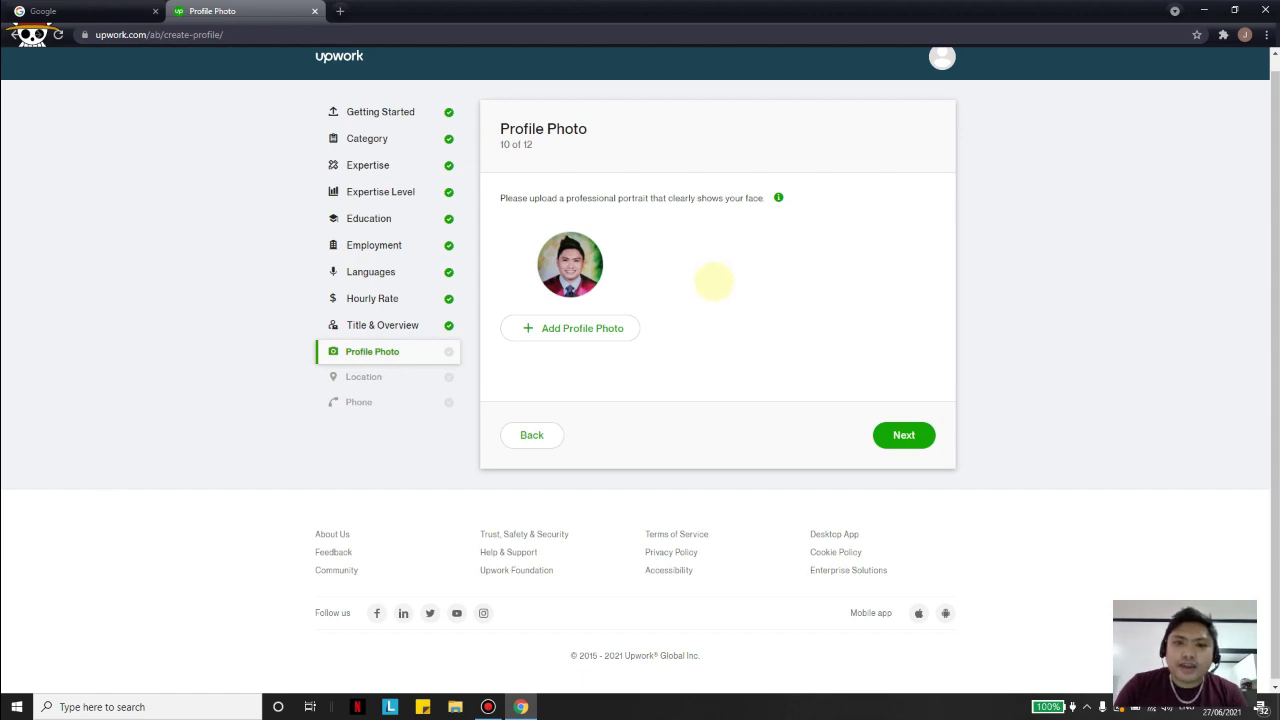
On the Location step, replace the street address with 'Lahug, Cebu' and continue.
{"action": "left_click", "coordinate": [904, 435]}
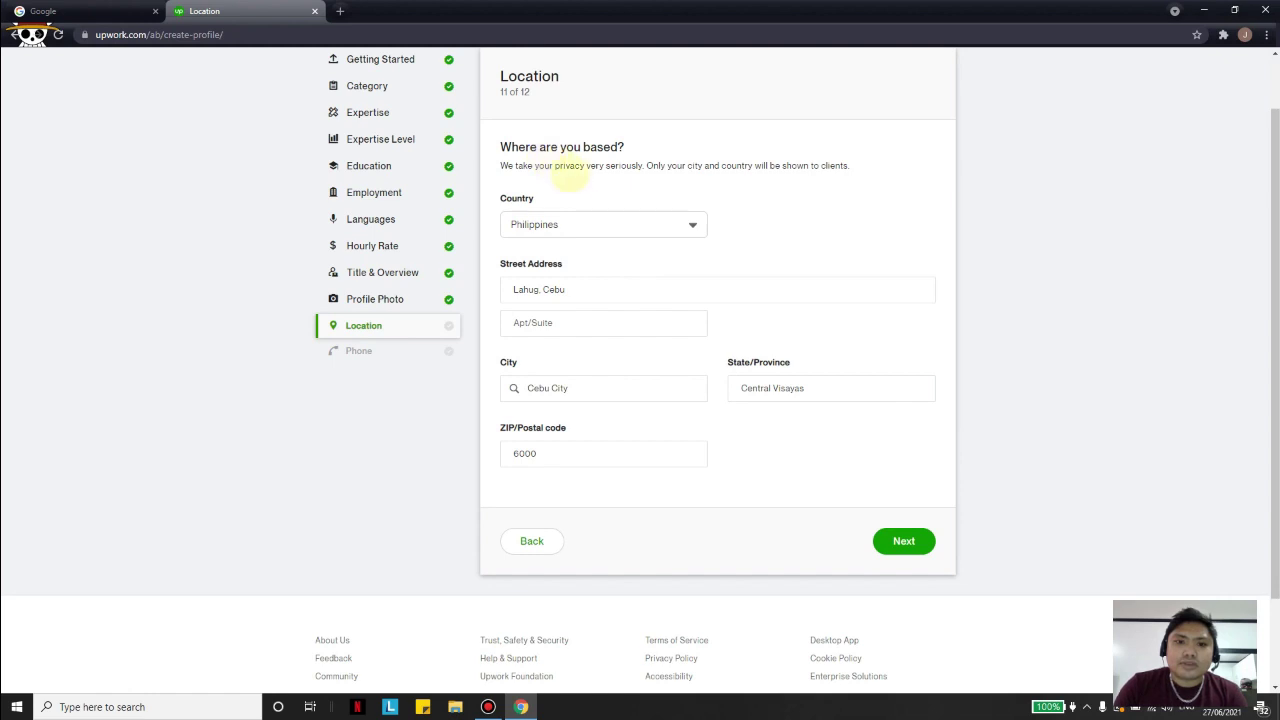
{"action": "left_click", "coordinate": [580, 288]}
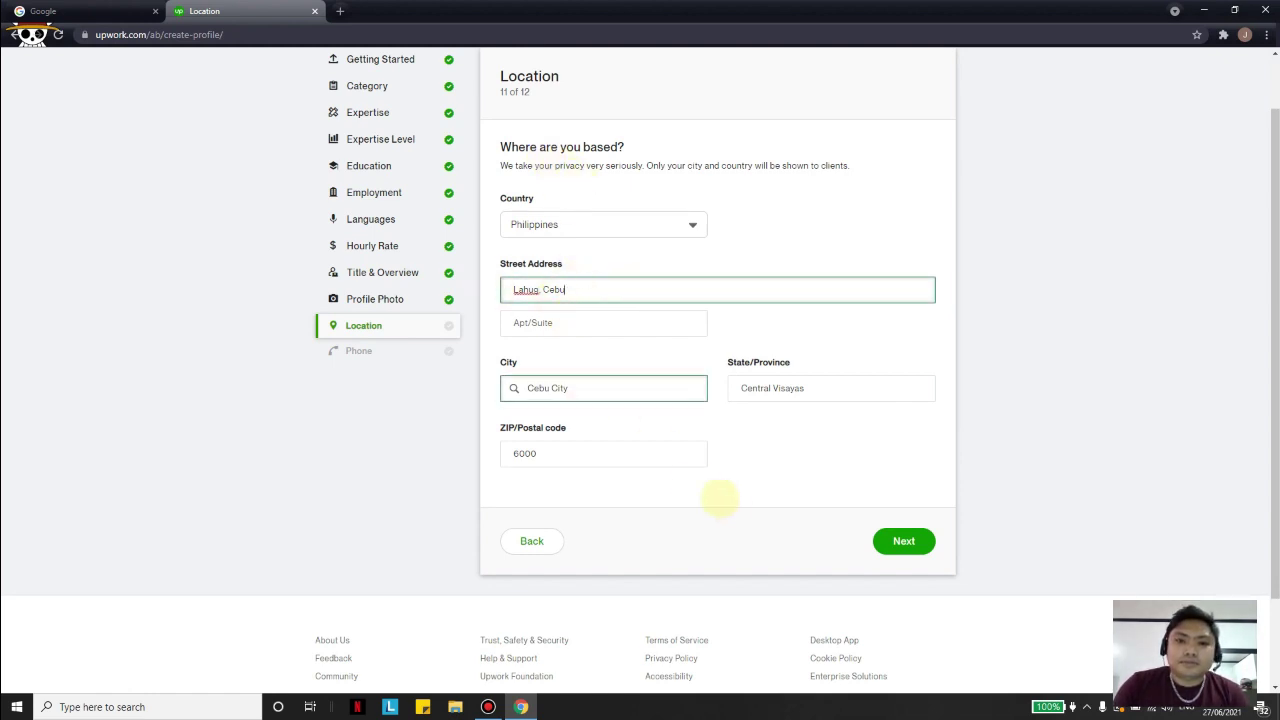
{"action": "left_click_drag", "start_coordinate": [568, 290], "coordinate": [429, 294]}
{"action": "type", "text": "Lahug"}
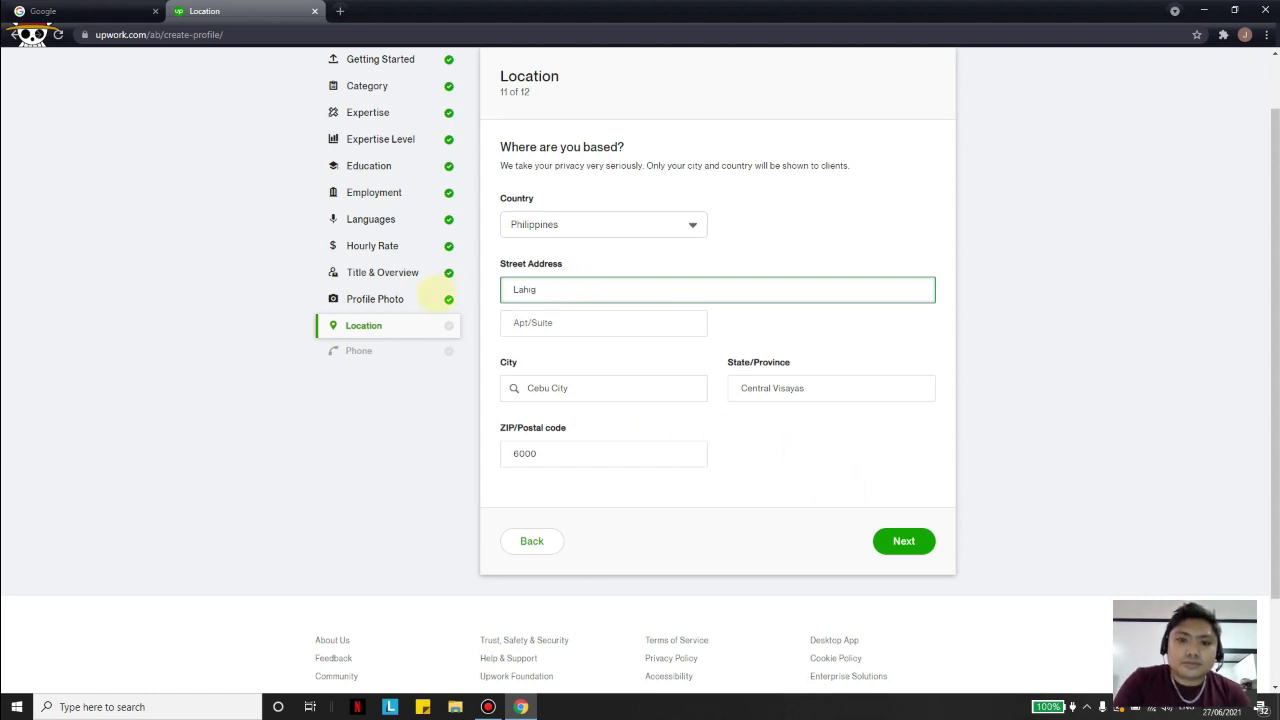
{"action": "type", "text": ", Cebu"}
{"action": "left_click", "coordinate": [905, 545]}
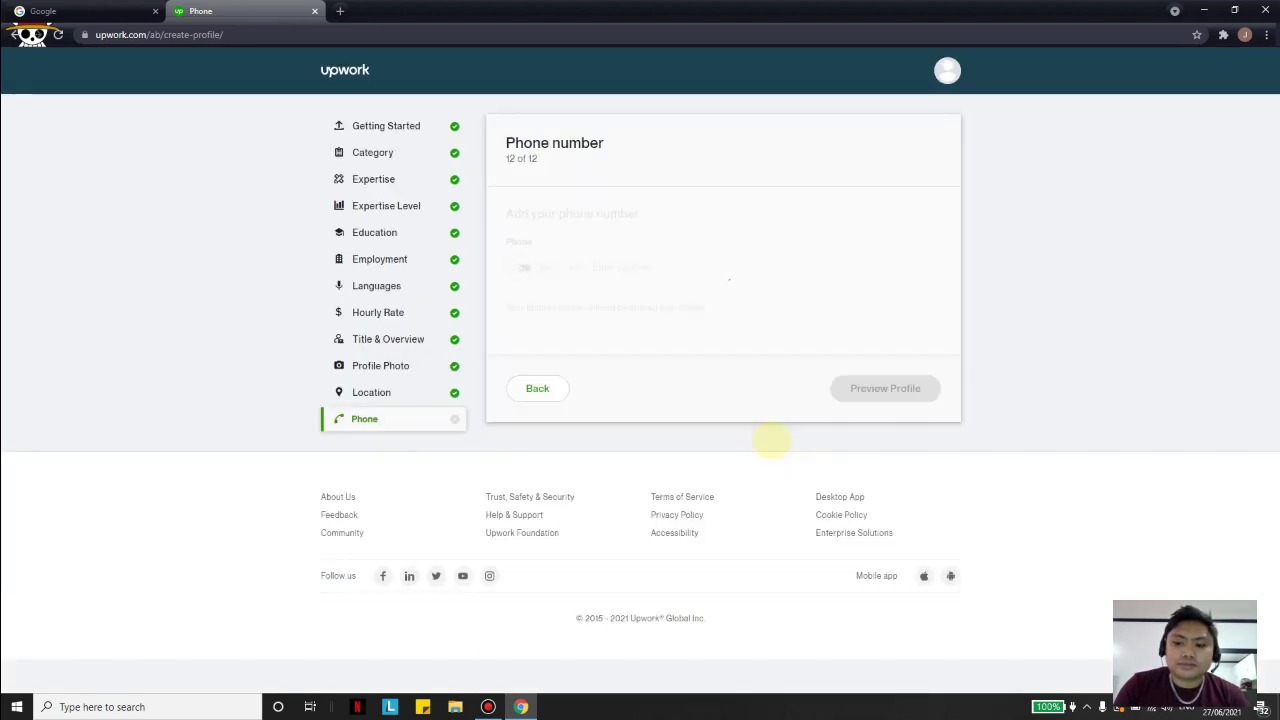
Enter the Philippine (+63) mobile number in the Phone field and open the profile preview.
{"action": "left_click", "coordinate": [622, 267]}
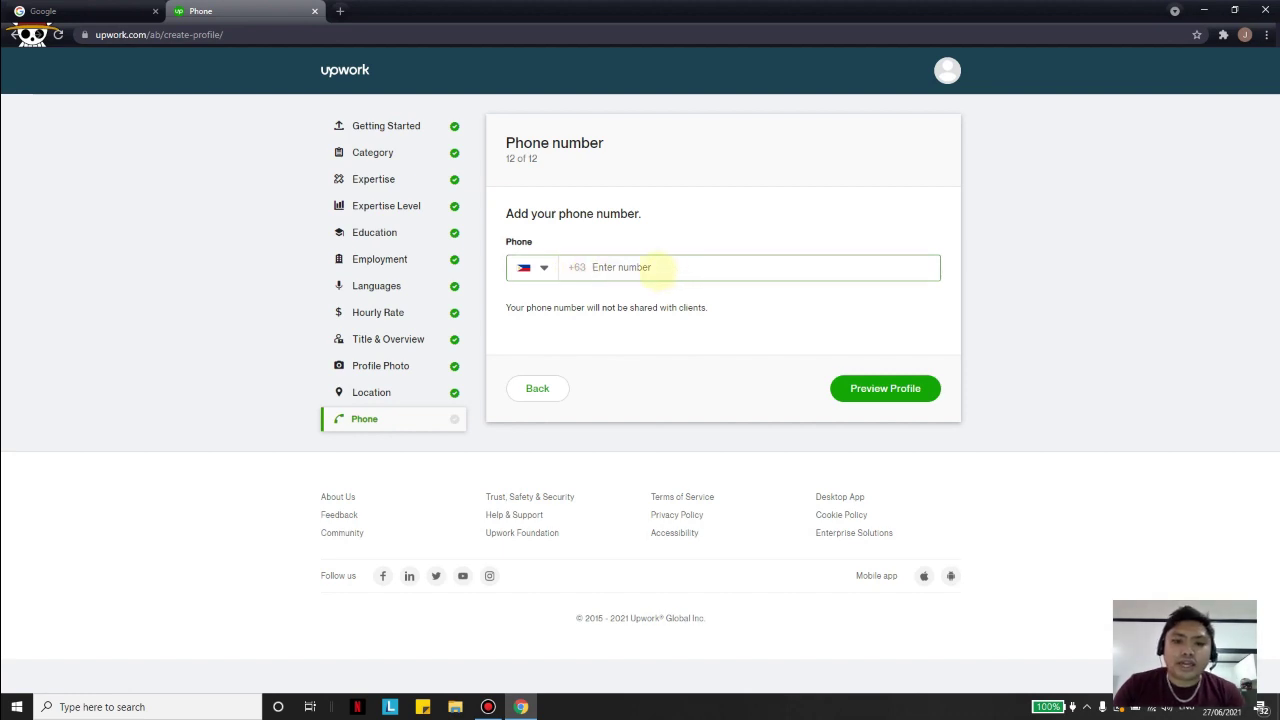
{"action": "type", "text": "9"}
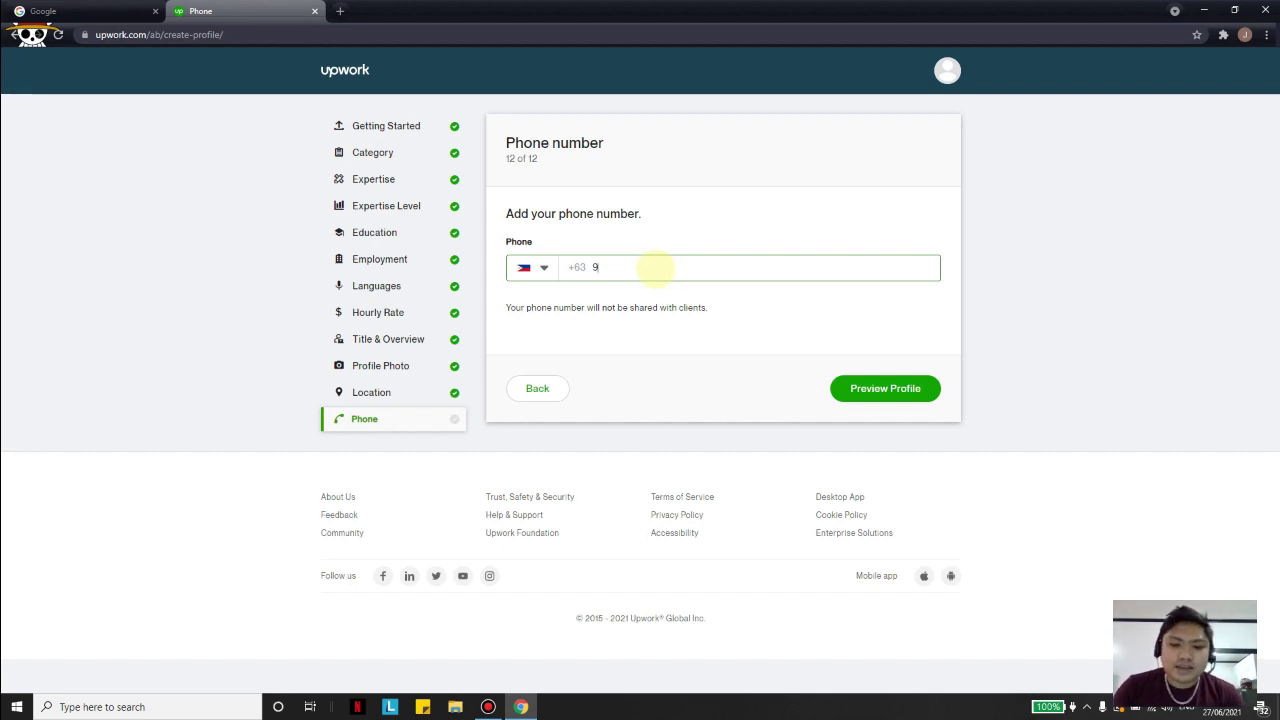
{"action": "type", "text": "397"}
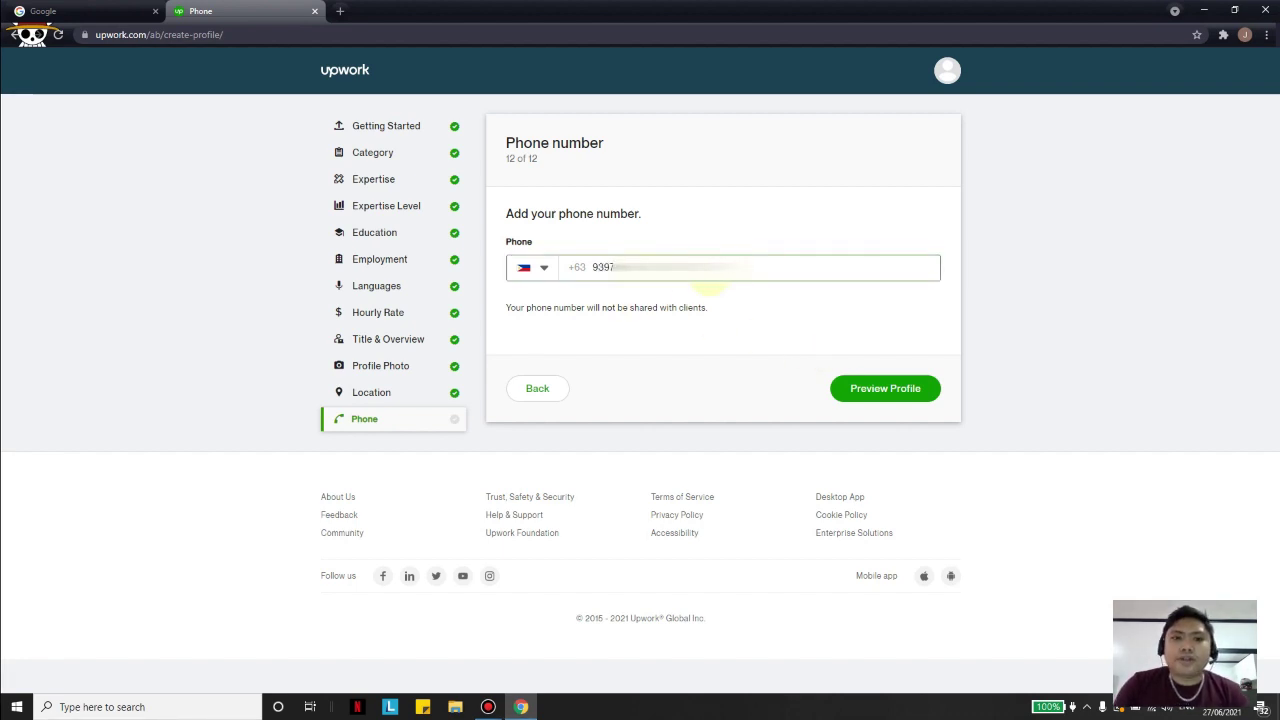
{"action": "left_click", "coordinate": [1006, 414]}
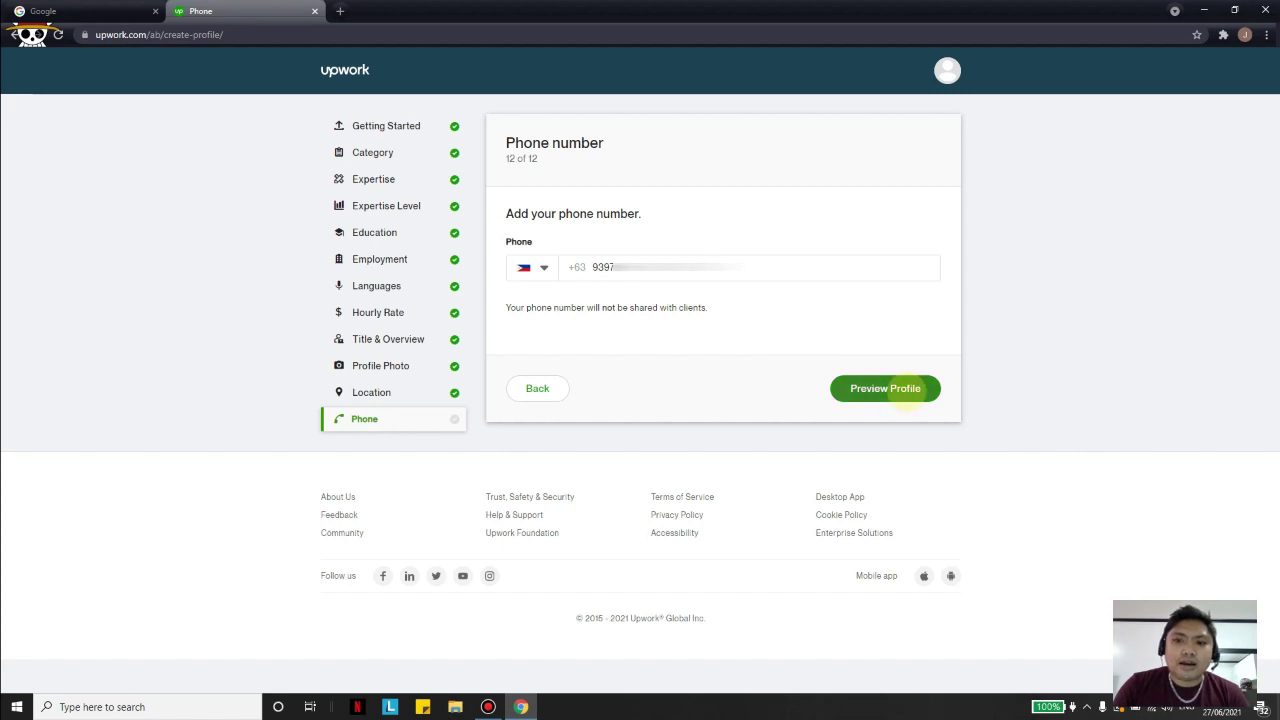
{"action": "left_click", "coordinate": [893, 388]}
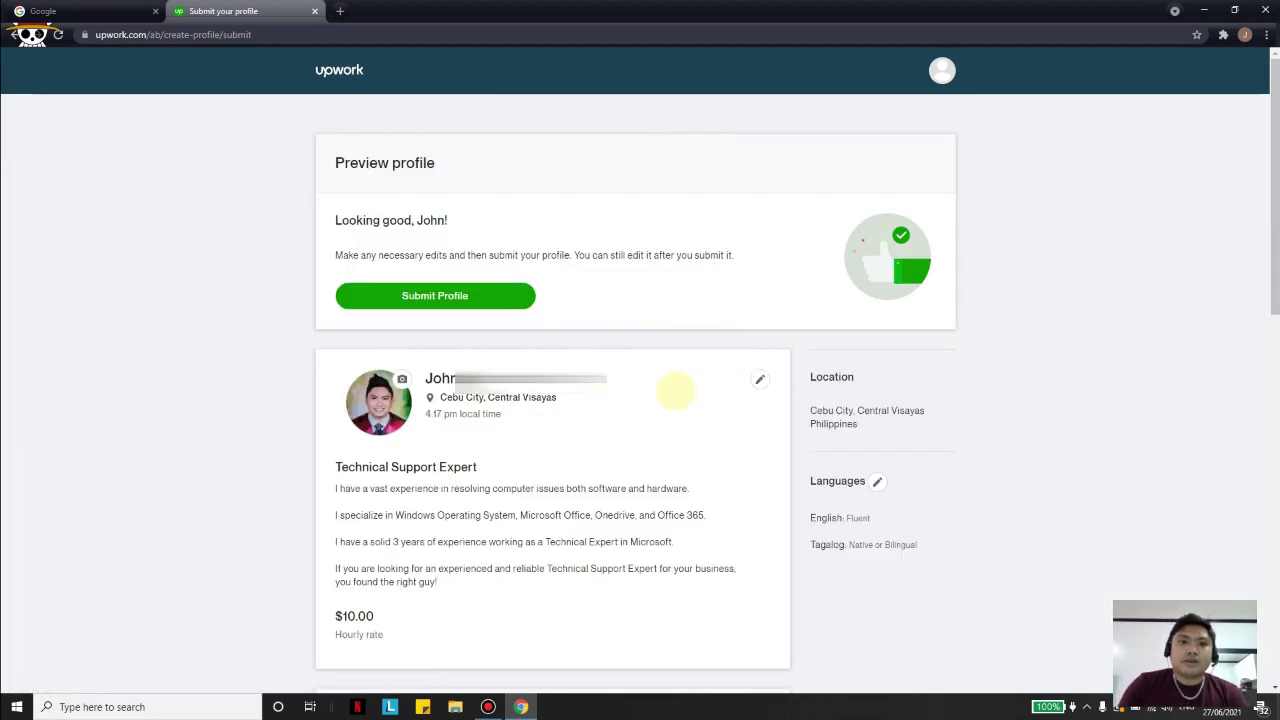
Review the preview's Technical Support Expert title, overview paragraphs and $10.00 rate.
{"action": "scroll", "coordinate": [710, 340], "scroll_direction": "down", "scroll_amount": 3}
{"action": "scroll", "coordinate": [727, 310], "scroll_direction": "down", "scroll_amount": 5}
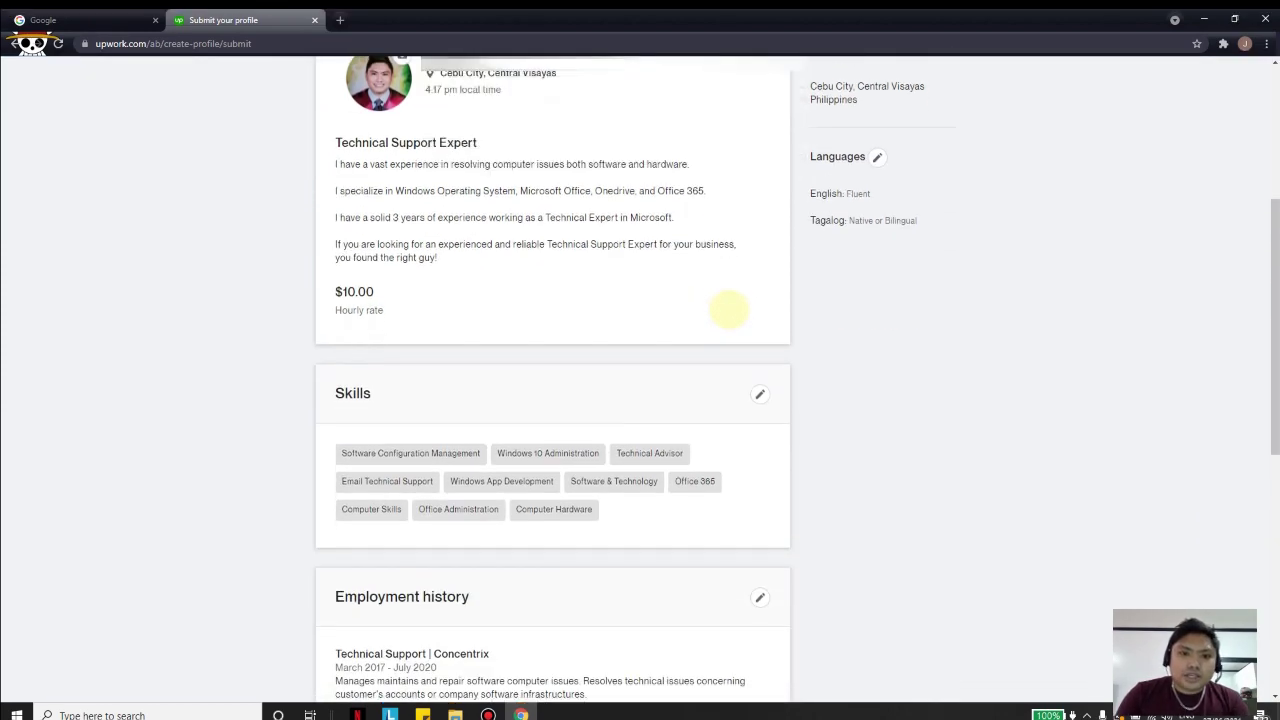
{"action": "scroll", "coordinate": [730, 305], "scroll_direction": "up", "scroll_amount": 4}
{"action": "scroll", "coordinate": [732, 300], "scroll_direction": "up", "scroll_amount": 2}
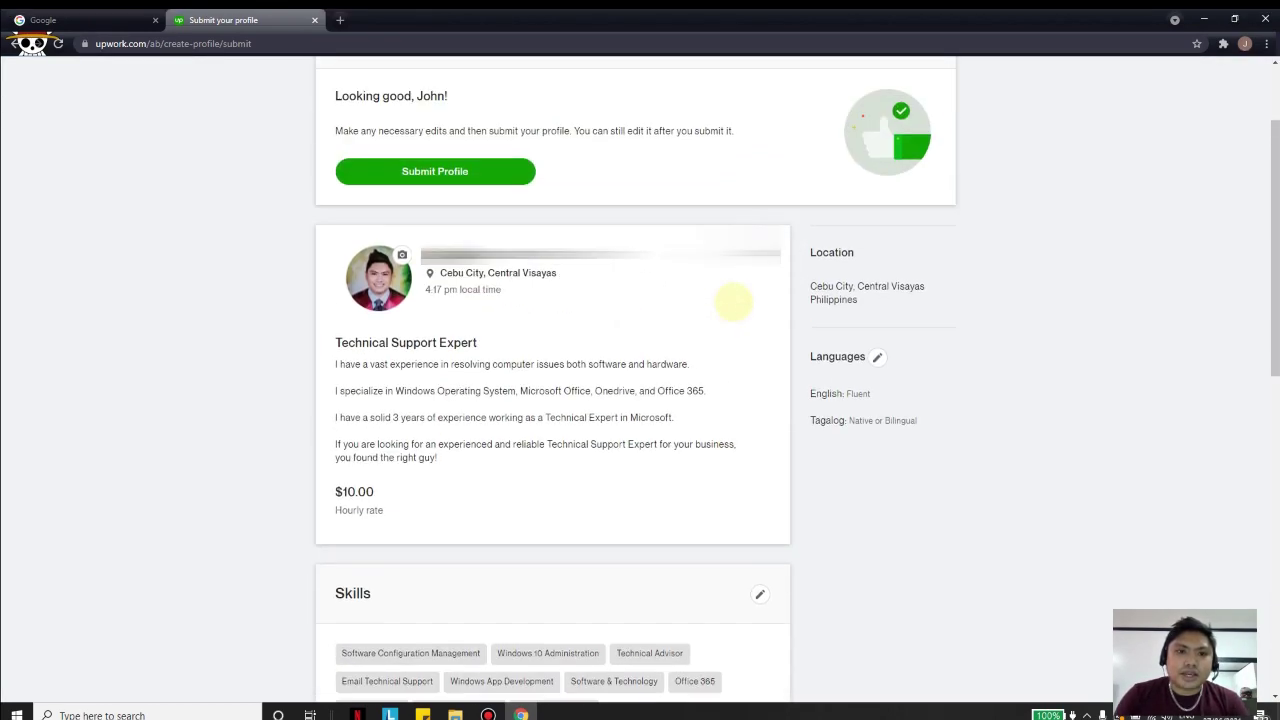
{"action": "scroll", "coordinate": [356, 276], "scroll_direction": "up", "scroll_amount": 1}
{"action": "scroll", "coordinate": [345, 285], "scroll_direction": "down", "scroll_amount": 1}
{"action": "left_click_drag", "start_coordinate": [335, 297], "coordinate": [505, 395]}
{"action": "left_click", "coordinate": [410, 298]}
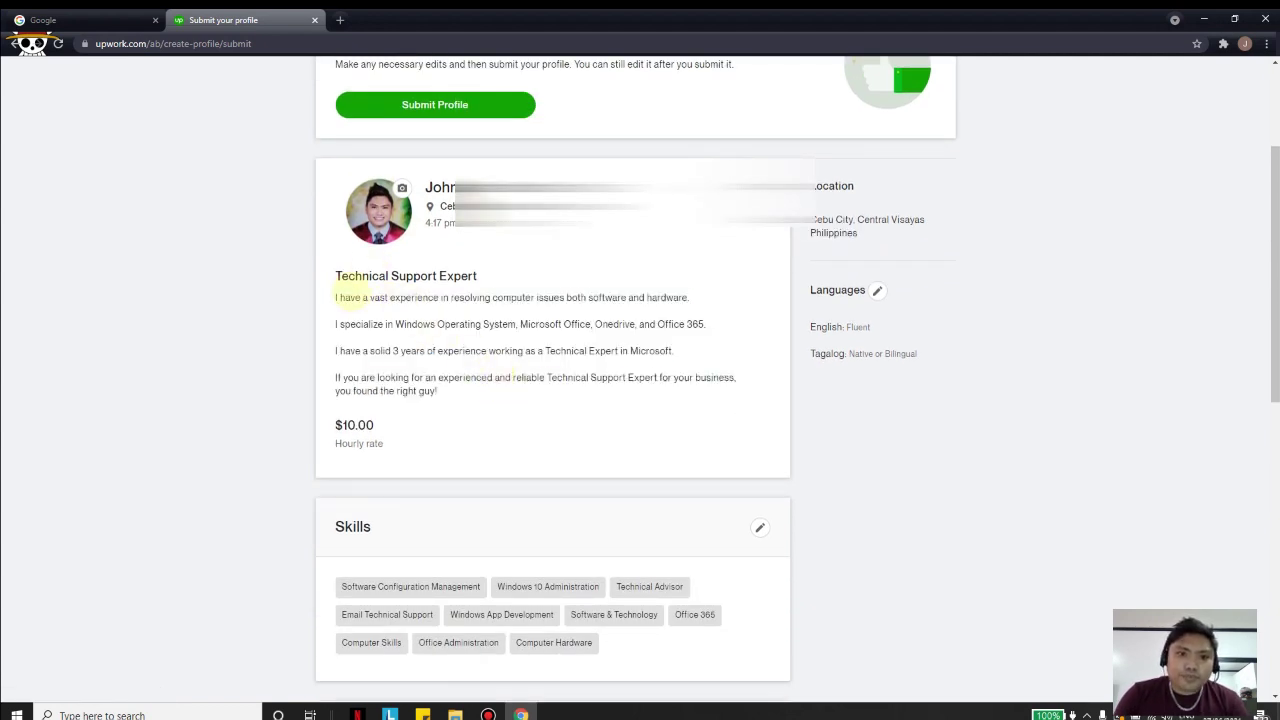
{"action": "left_click_drag", "start_coordinate": [335, 276], "coordinate": [484, 277]}
{"action": "left_click", "coordinate": [475, 305]}
{"action": "scroll", "coordinate": [408, 320], "scroll_direction": "down", "scroll_amount": 1}
{"action": "left_click_drag", "start_coordinate": [378, 291], "coordinate": [336, 291]}
{"action": "left_click", "coordinate": [424, 299]}
Check the employment history and remaining sections, then submit the completed profile.
{"action": "scroll", "coordinate": [423, 290], "scroll_direction": "down", "scroll_amount": 1}
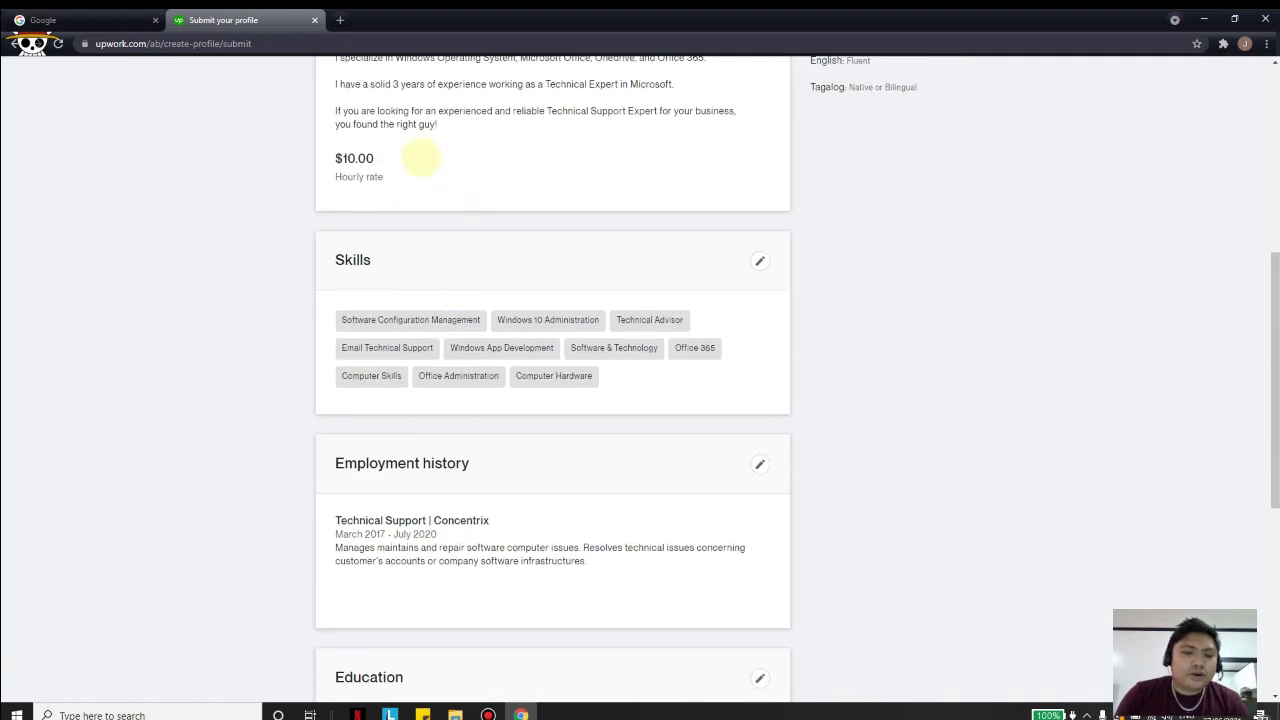
{"action": "scroll", "coordinate": [429, 157], "scroll_direction": "down", "scroll_amount": 1}
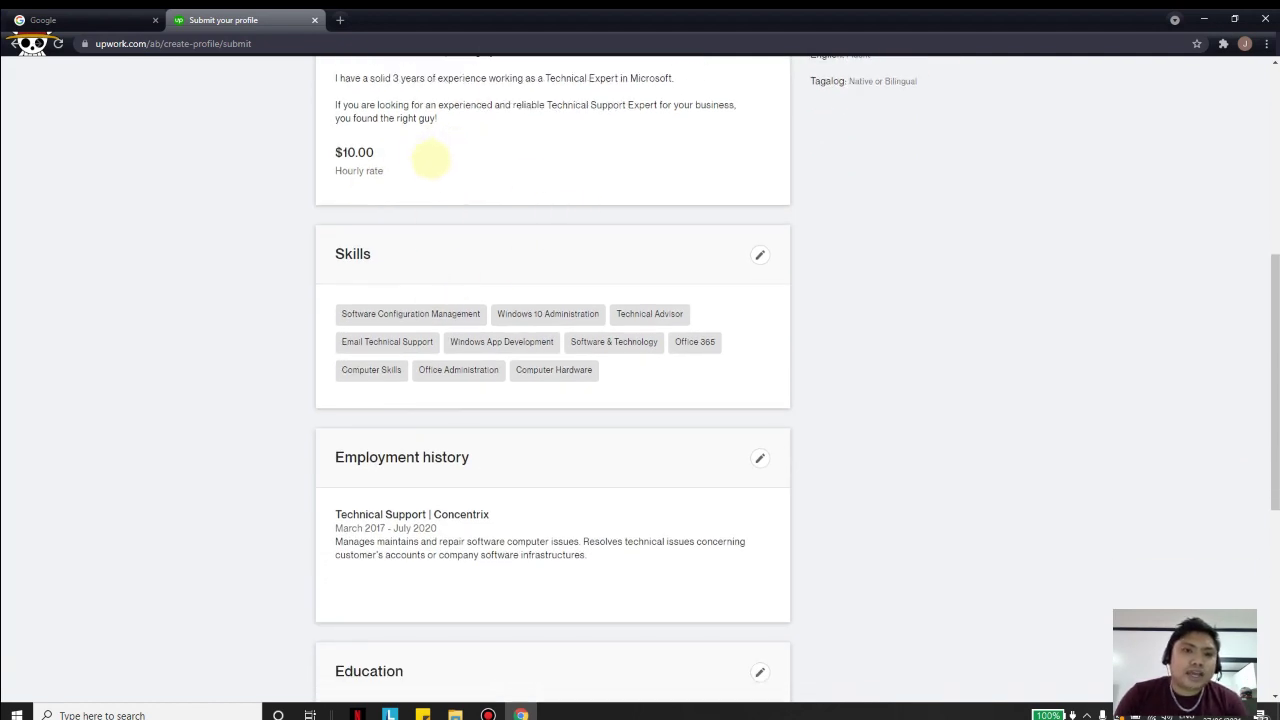
{"action": "scroll", "coordinate": [651, 251], "scroll_direction": "down", "scroll_amount": 2}
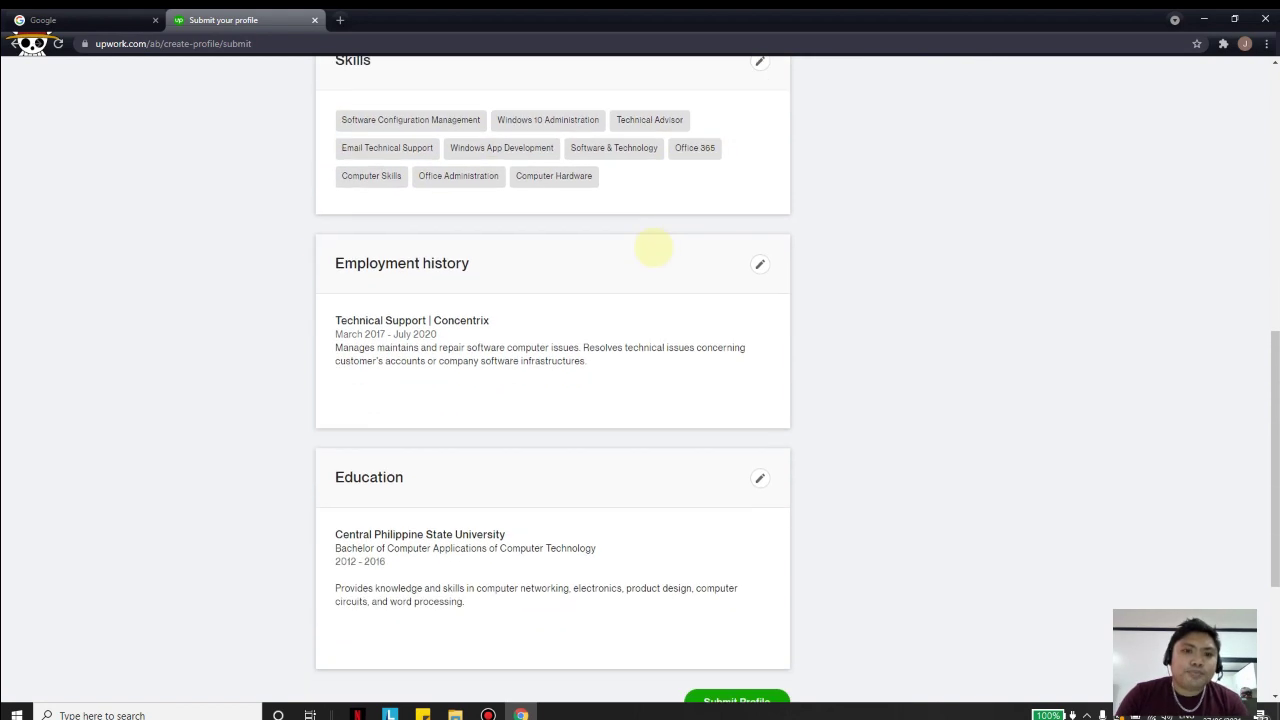
{"action": "left_click_drag", "start_coordinate": [366, 160], "coordinate": [464, 287]}
{"action": "left_click", "coordinate": [464, 287]}
{"action": "scroll", "coordinate": [434, 409], "scroll_direction": "down", "scroll_amount": 1}
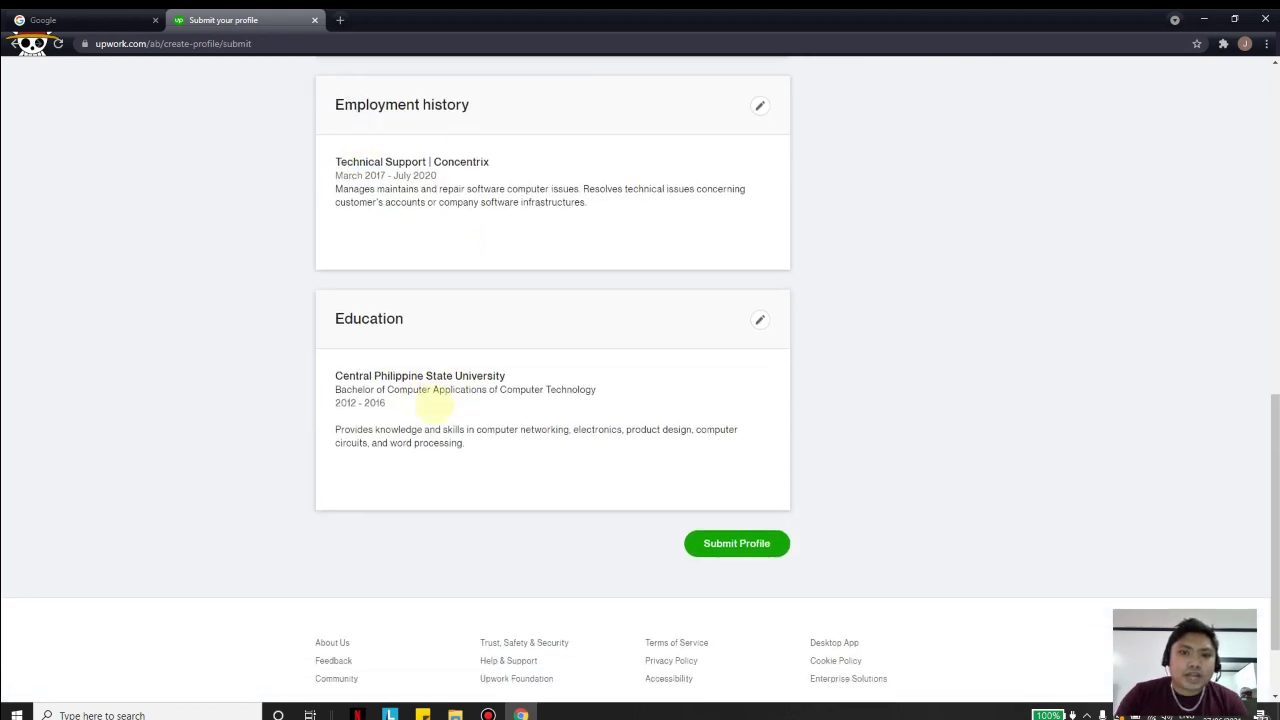
{"action": "scroll", "coordinate": [434, 409], "scroll_direction": "up", "scroll_amount": 3}
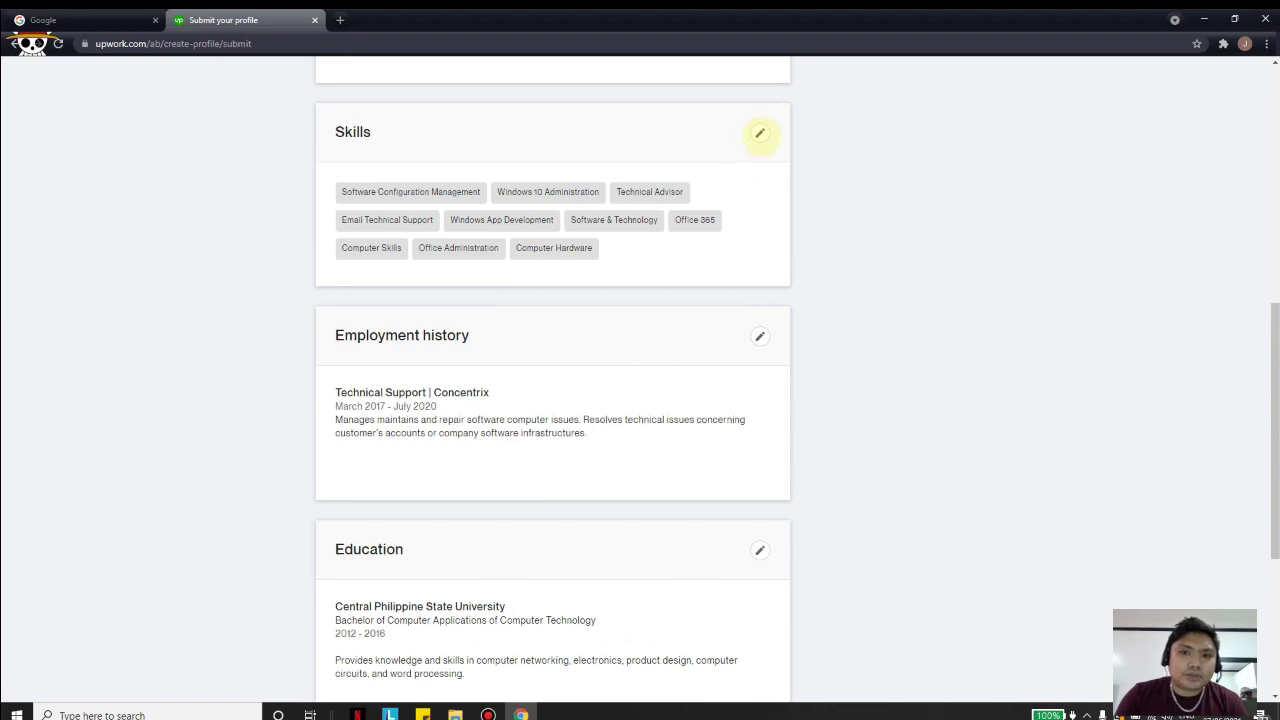
{"action": "scroll", "coordinate": [857, 360], "scroll_direction": "down", "scroll_amount": 3}
{"action": "scroll", "coordinate": [814, 495], "scroll_direction": "up", "scroll_amount": 7}
{"action": "scroll", "coordinate": [814, 491], "scroll_direction": "down", "scroll_amount": 7}
{"action": "left_click", "coordinate": [737, 503]}
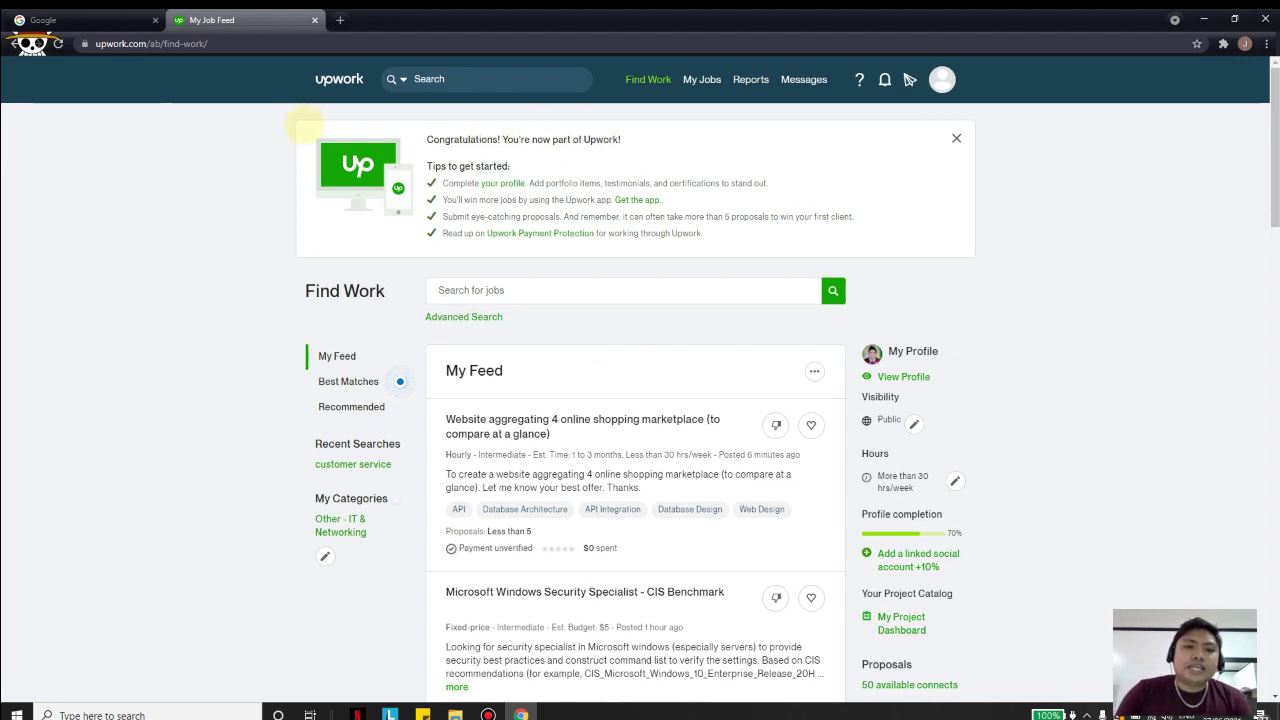
{"action": "left_click_drag", "start_coordinate": [448, 139], "coordinate": [586, 140]}
{"action": "left_click", "coordinate": [430, 170]}
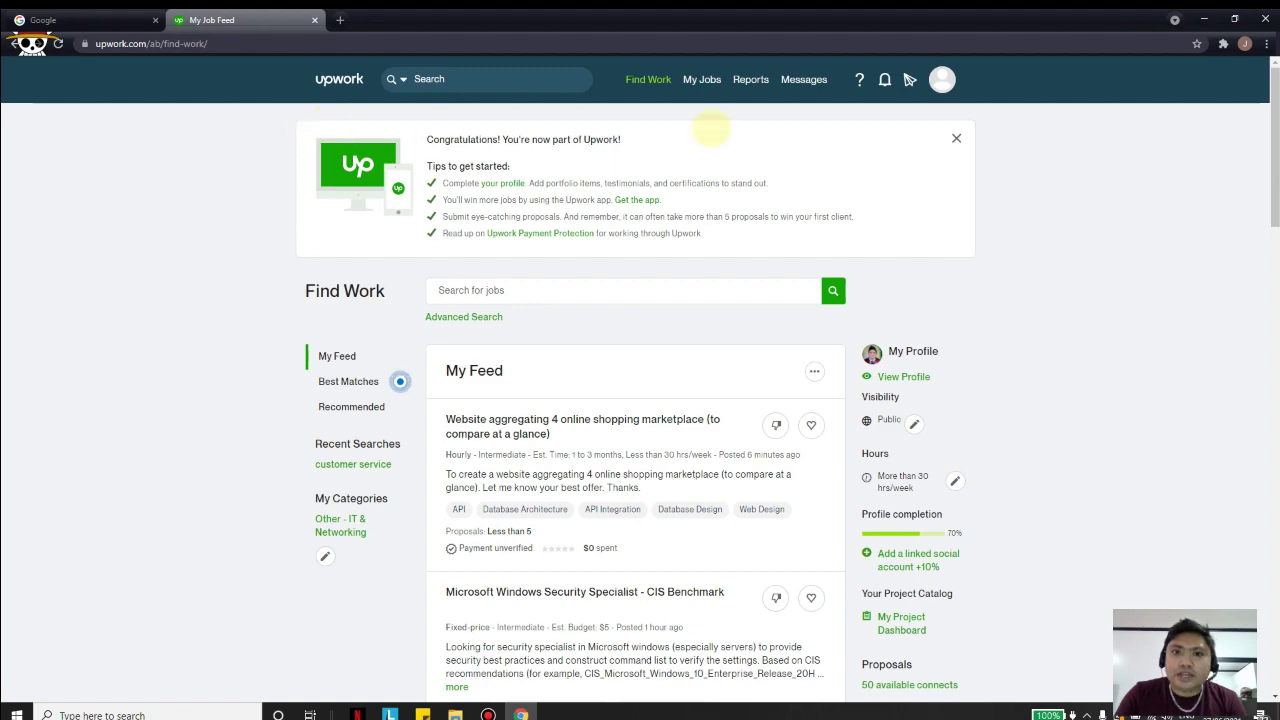
{"action": "scroll", "coordinate": [494, 266], "scroll_direction": "down", "scroll_amount": 2}
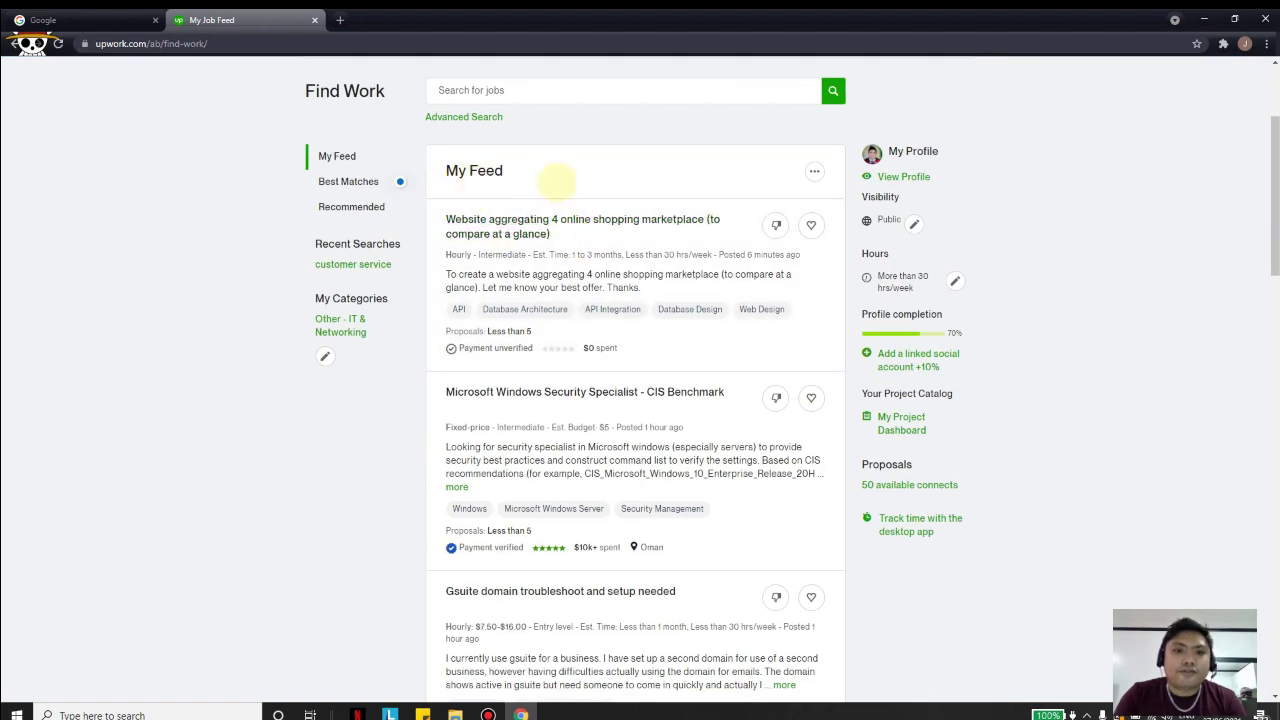
{"action": "scroll", "coordinate": [724, 207], "scroll_direction": "down", "scroll_amount": 2}
{"action": "scroll", "coordinate": [612, 207], "scroll_direction": "up", "scroll_amount": 2}
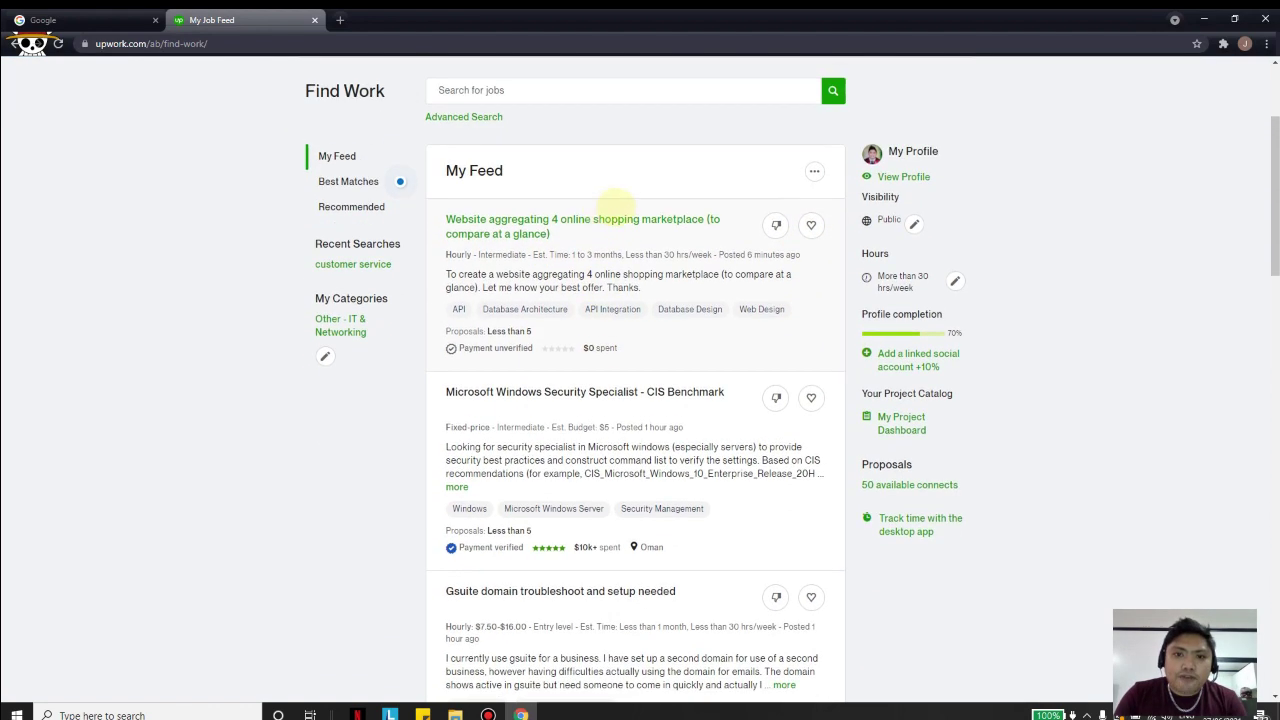
{"action": "scroll", "coordinate": [499, 156], "scroll_direction": "up", "scroll_amount": 2}
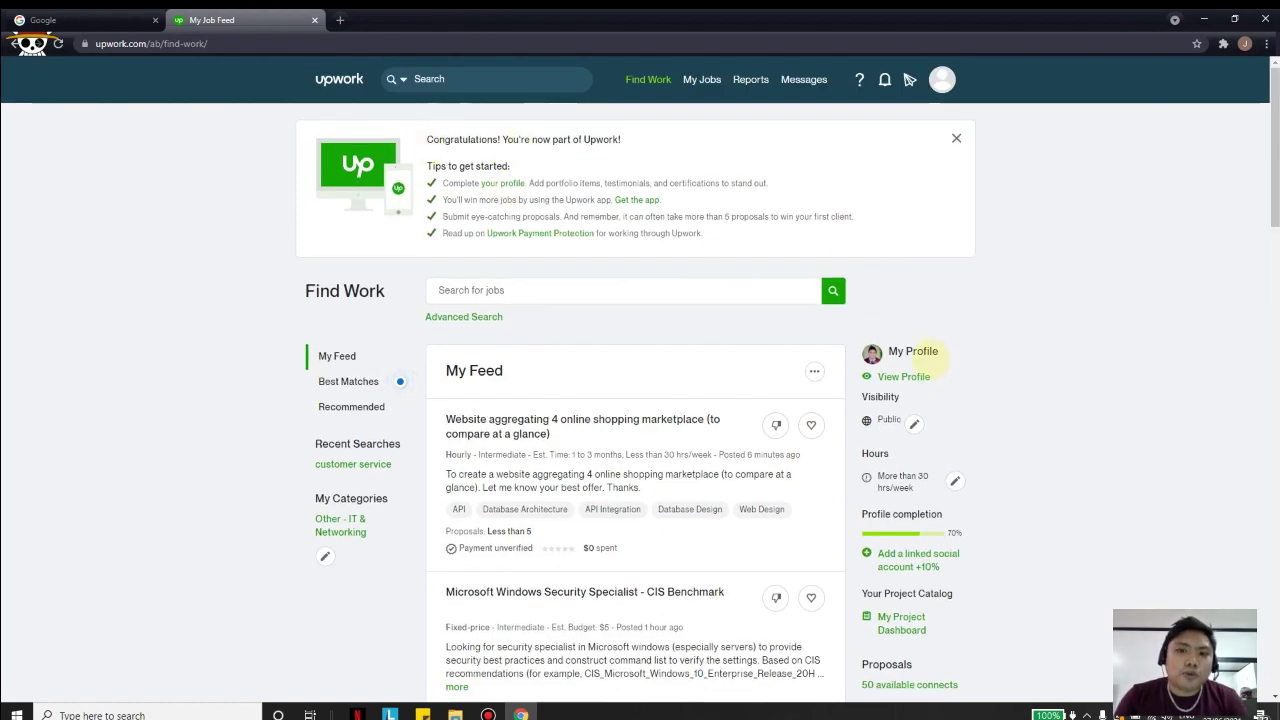
{"action": "scroll", "coordinate": [470, 260], "scroll_direction": "down", "scroll_amount": 5}
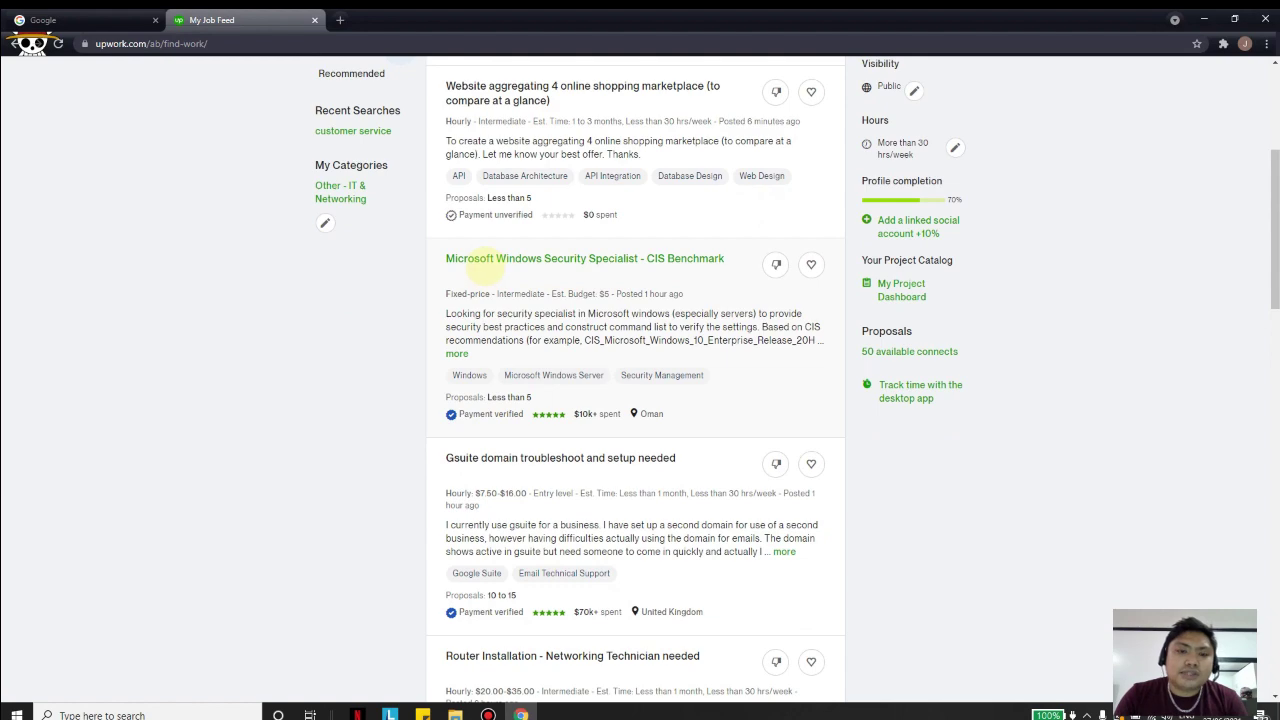
{"action": "scroll", "coordinate": [490, 264], "scroll_direction": "down", "scroll_amount": 2}
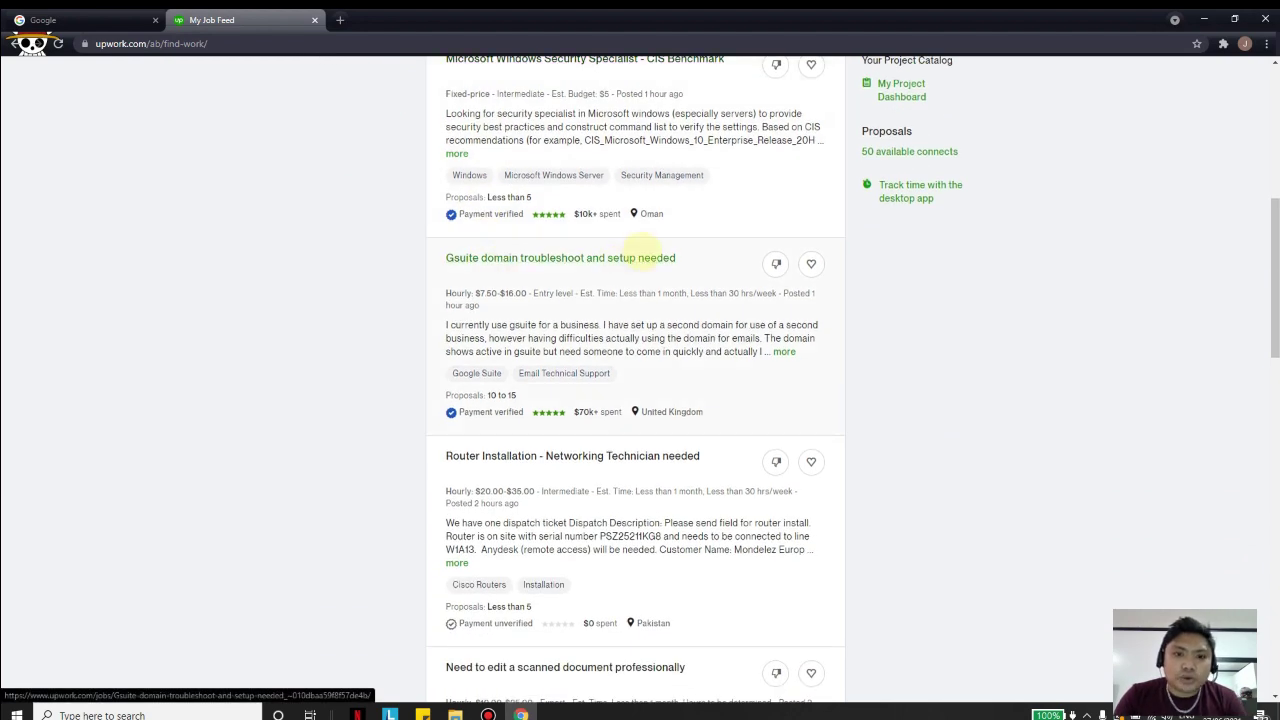
{"action": "scroll", "coordinate": [665, 268], "scroll_direction": "down", "scroll_amount": 3}
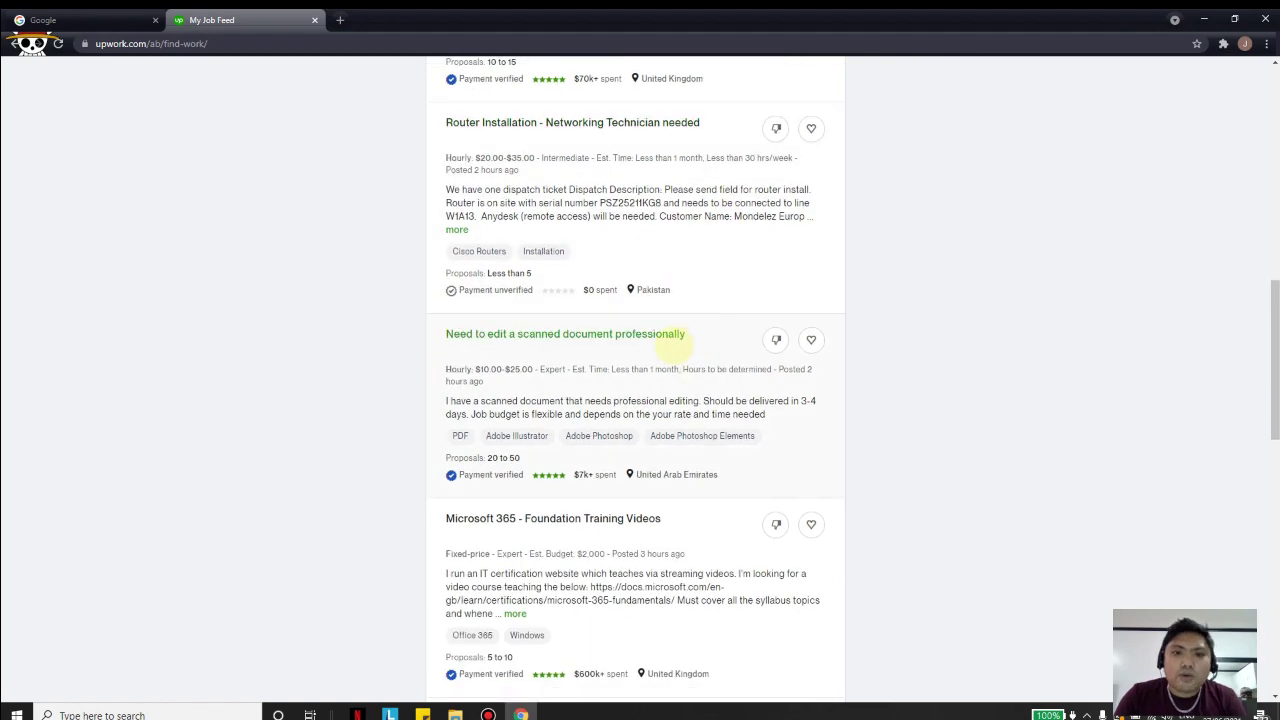
{"action": "scroll", "coordinate": [670, 342], "scroll_direction": "down", "scroll_amount": 3}
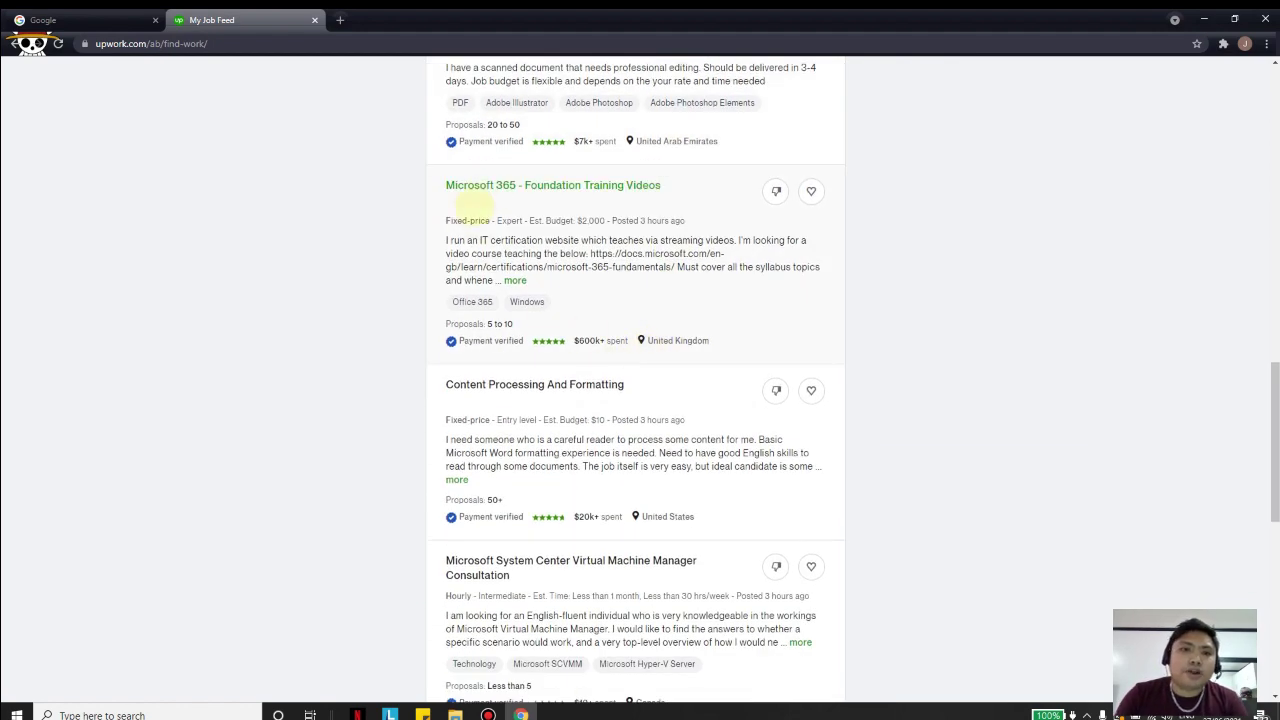
{"action": "scroll", "coordinate": [588, 188], "scroll_direction": "down", "scroll_amount": 3}
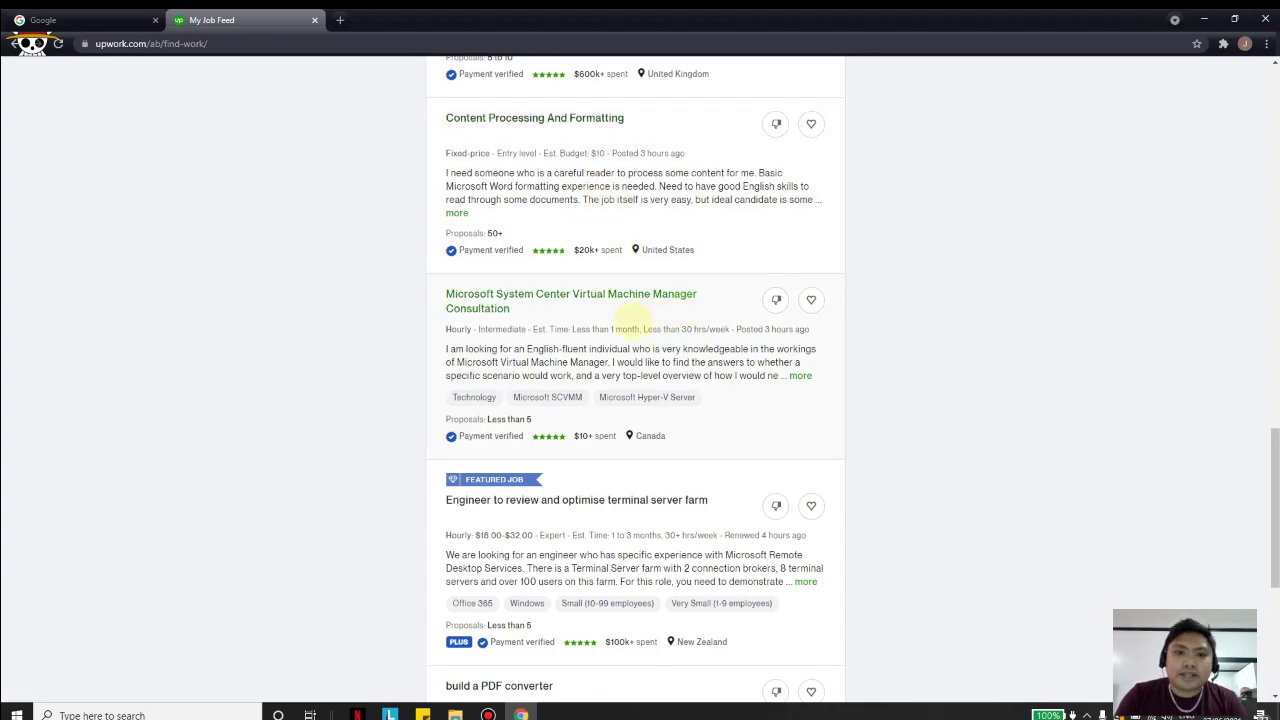
{"action": "scroll", "coordinate": [617, 318], "scroll_direction": "down", "scroll_amount": 5}
{"action": "scroll", "coordinate": [380, 440], "scroll_direction": "up", "scroll_amount": 15}
{"action": "scroll", "coordinate": [450, 400], "scroll_direction": "up", "scroll_amount": 3}
{"action": "scroll", "coordinate": [620, 420], "scroll_direction": "down", "scroll_amount": 3}
{"action": "scroll", "coordinate": [650, 400], "scroll_direction": "up", "scroll_amount": 3}
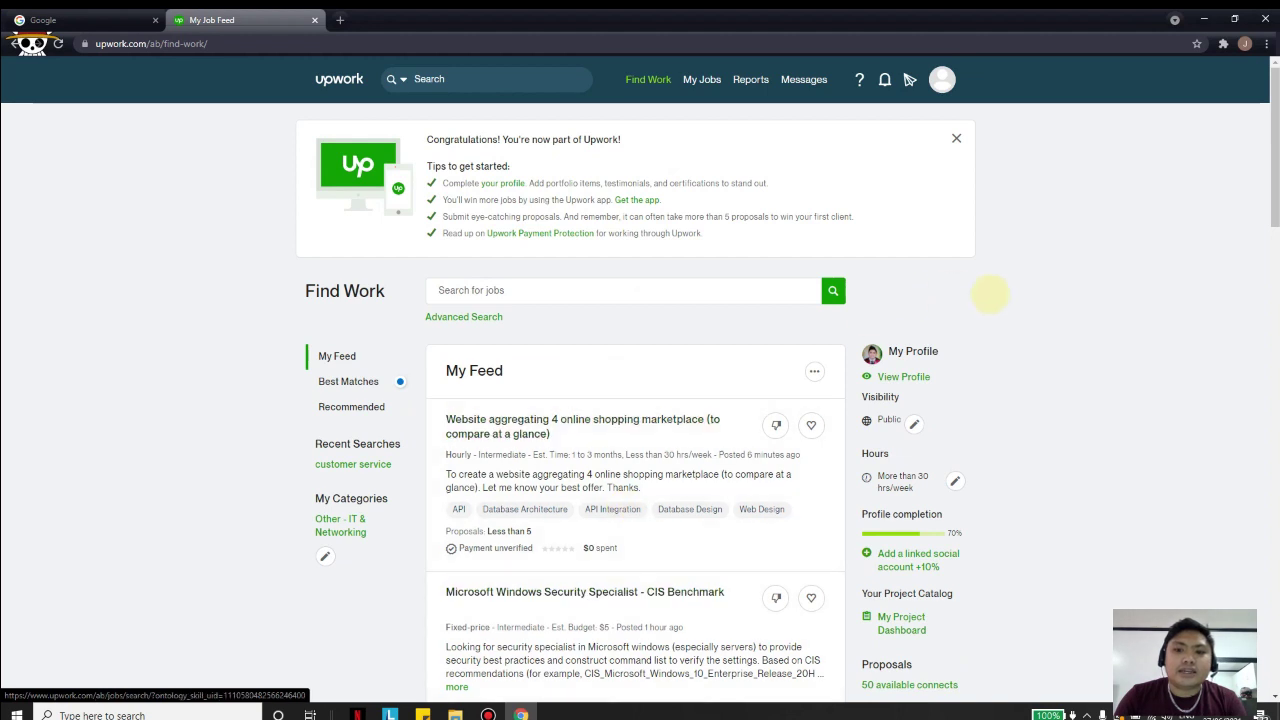